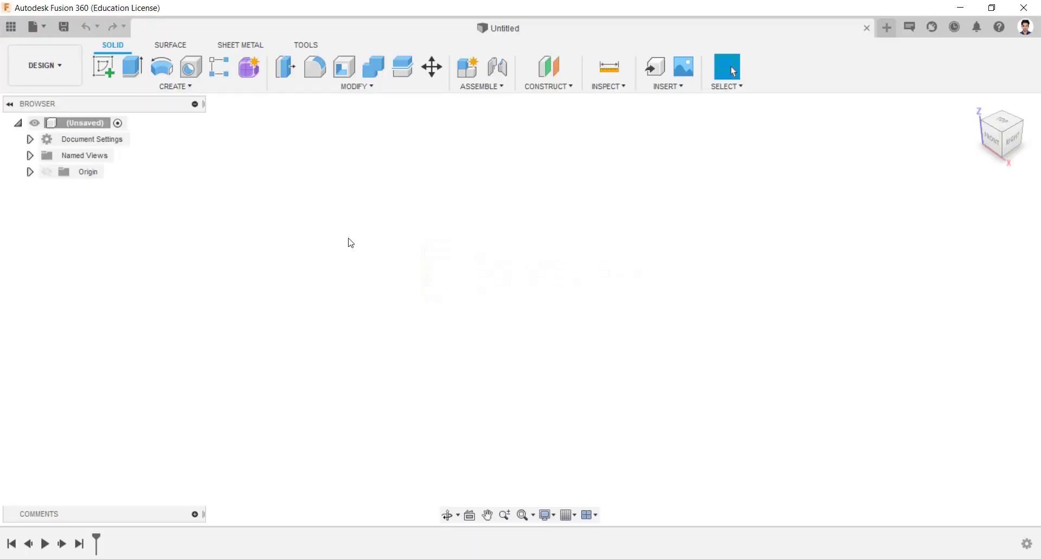
Open the universal joint folder in the AU Exercise project and close the project files view
left_click(10, 26)
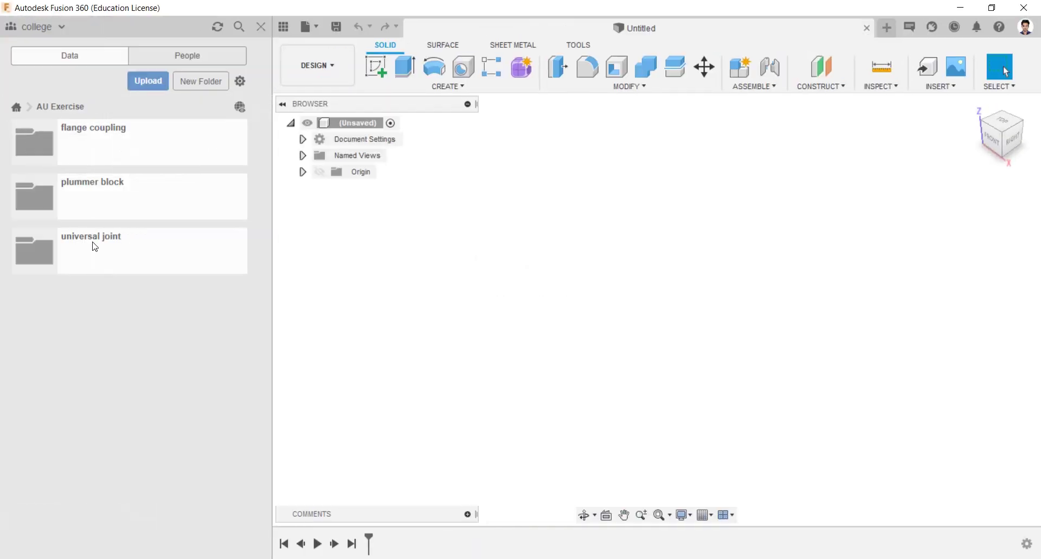
left_click(93, 244)
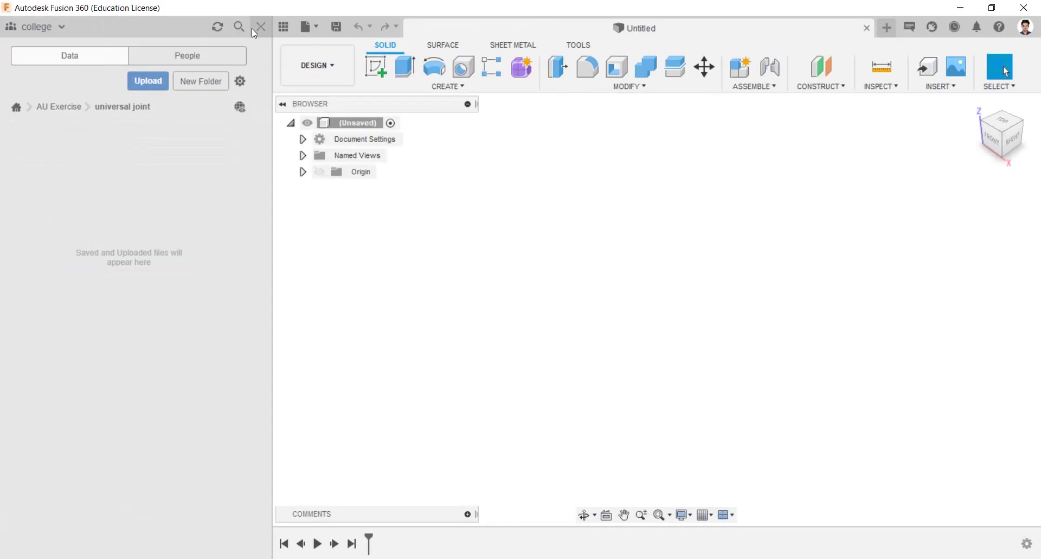
left_click(260, 26)
Start a sketch on the horizontal XY plane and draw concentric circles of 16 mm and 40 mm diameter at the origin
left_click(104, 67)
left_click(598, 307)
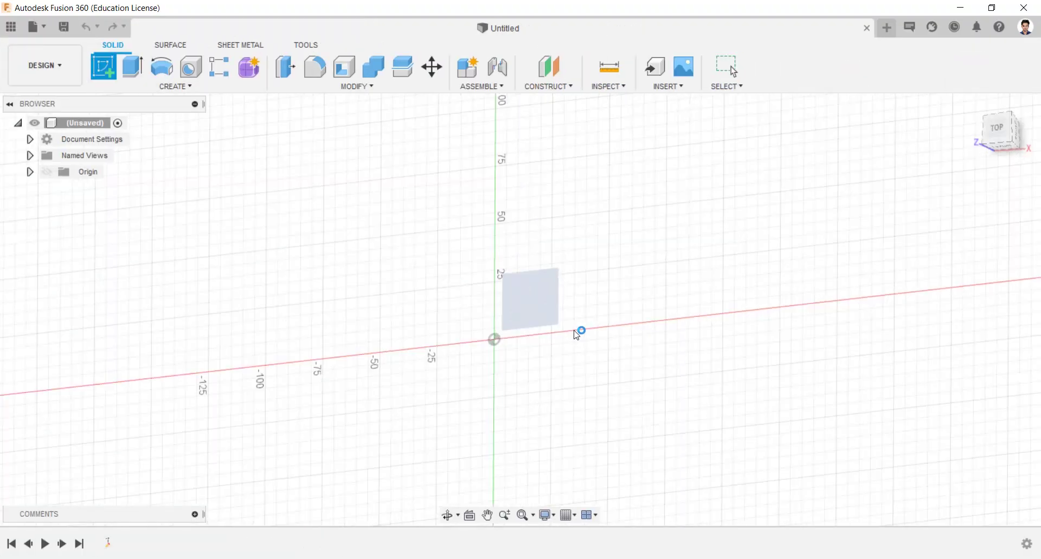
left_click(169, 62)
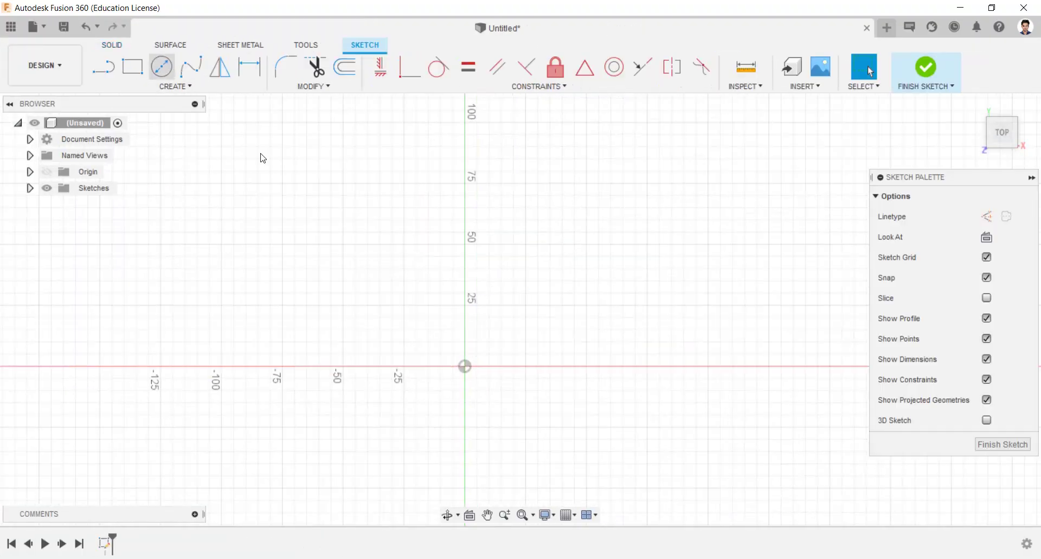
left_click(465, 366)
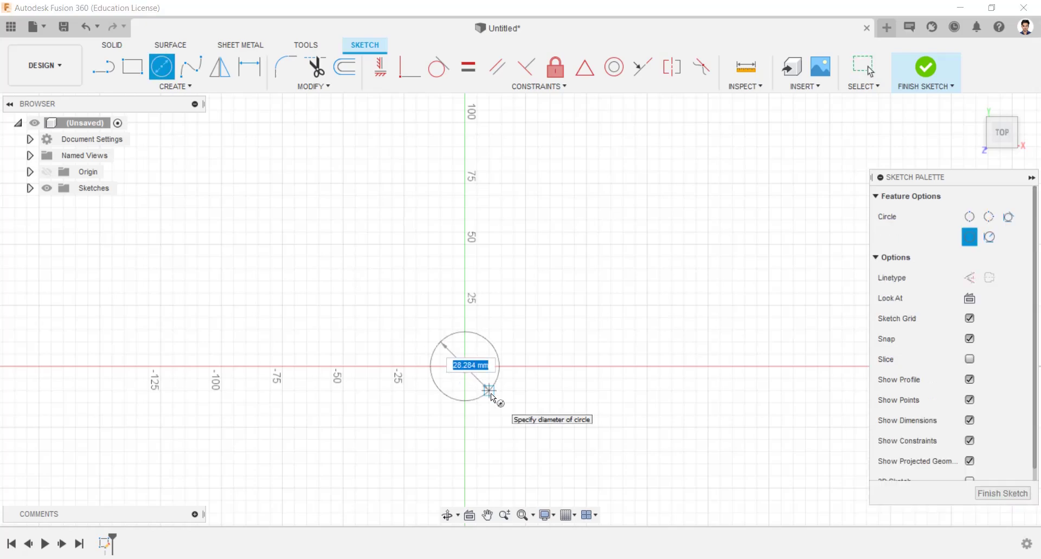
key("Return")
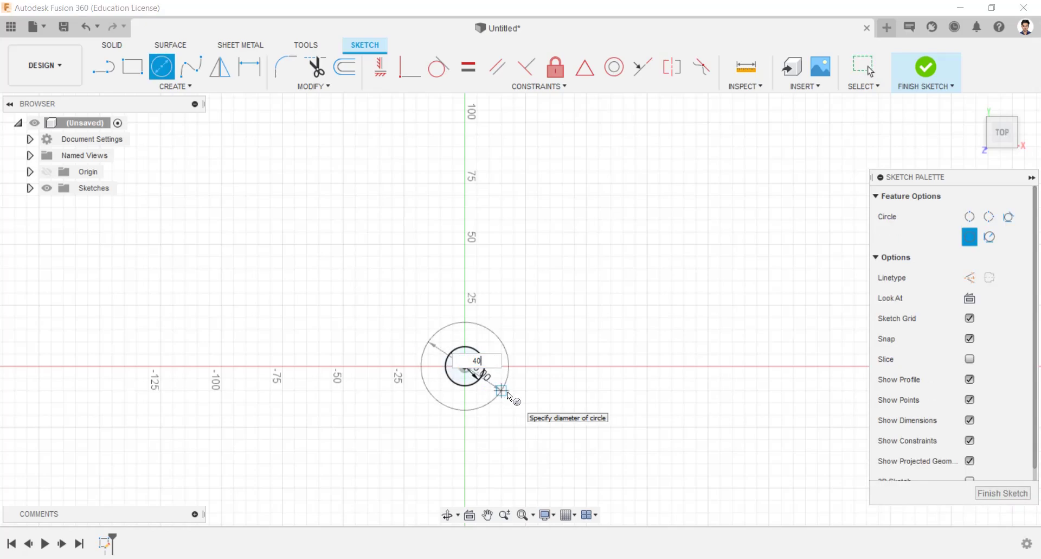
key("Return")
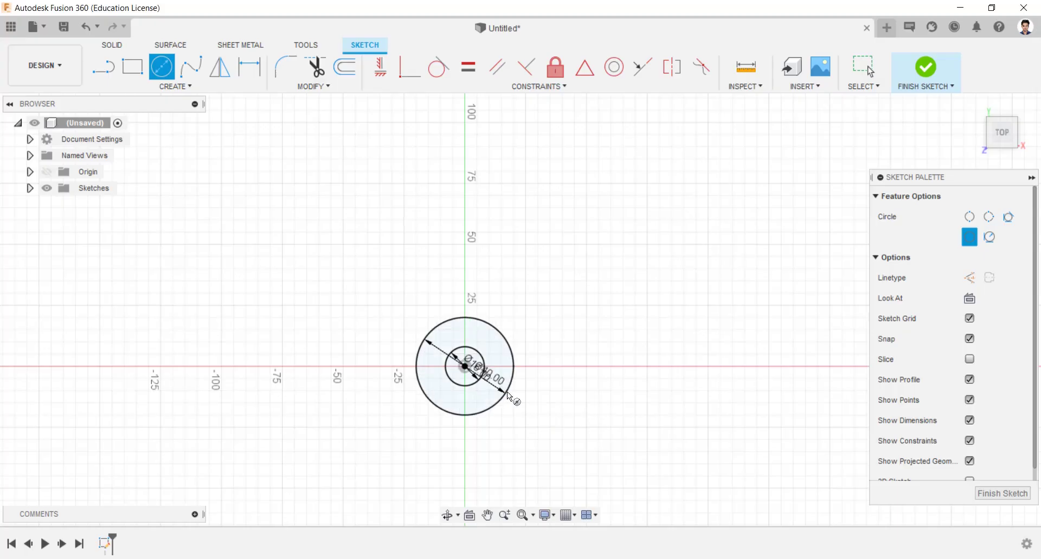
Sketch a horizontal line about 30 mm long from the circles' centre along the negative X axis
left_click(93, 69)
left_click(465, 366)
left_click(392, 366)
right_click(388, 365)
left_click(425, 378)
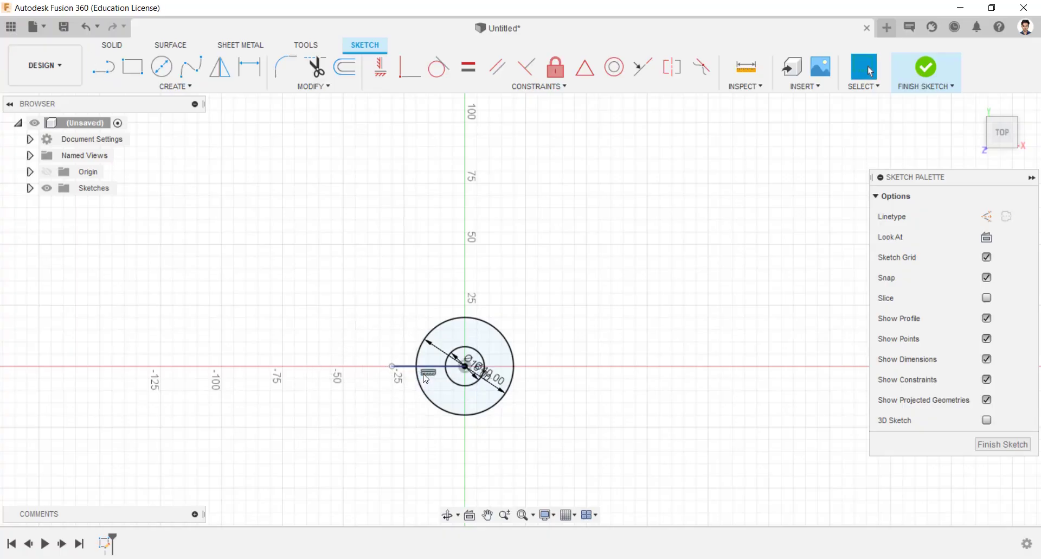
Sketch a closed rectangle about 20 mm wide and 36 mm high beside the circles and constrain its upper edge horizontal
left_click(106, 62)
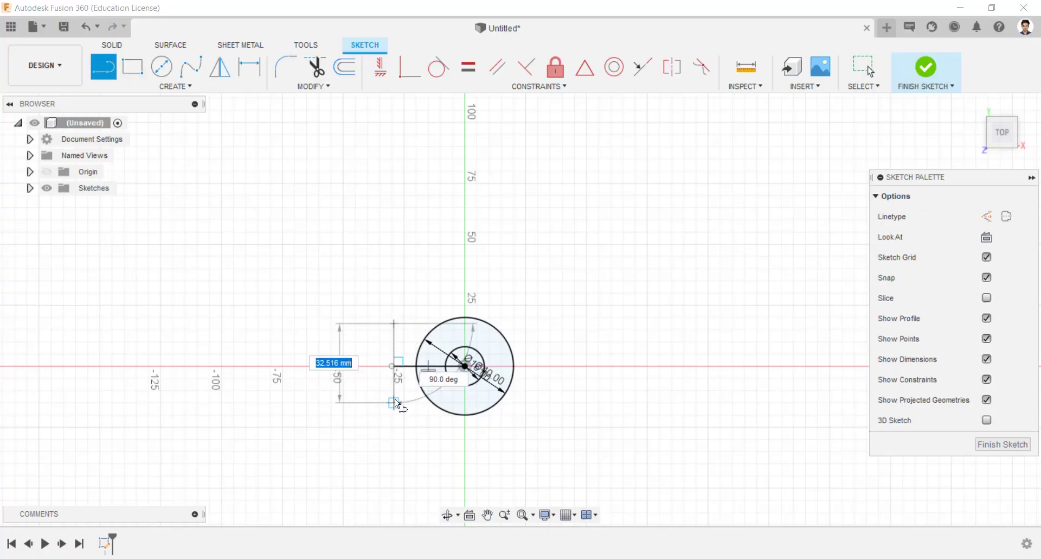
left_click(395, 415)
left_click(343, 415)
left_click(343, 329)
left_click(394, 323)
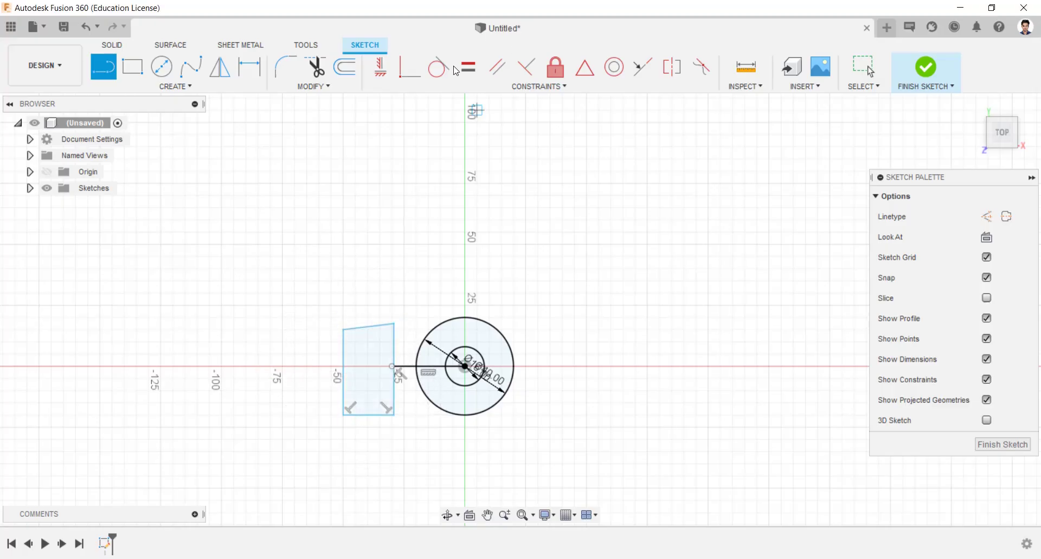
left_click(380, 66)
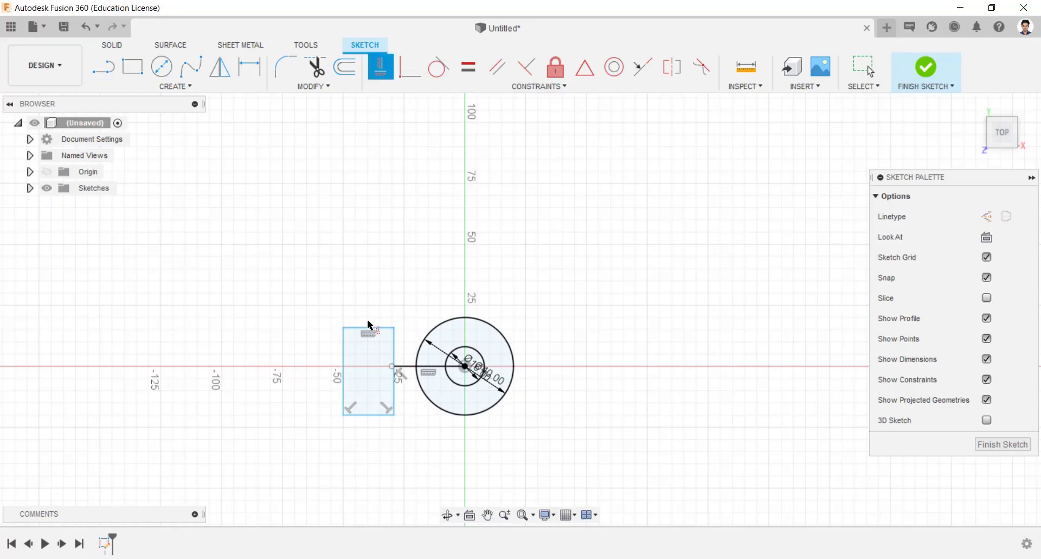
Apply a midpoint constraint between the horizontal line's free end and the rectangle edge facing the circles
left_click(585, 67)
left_click(393, 367)
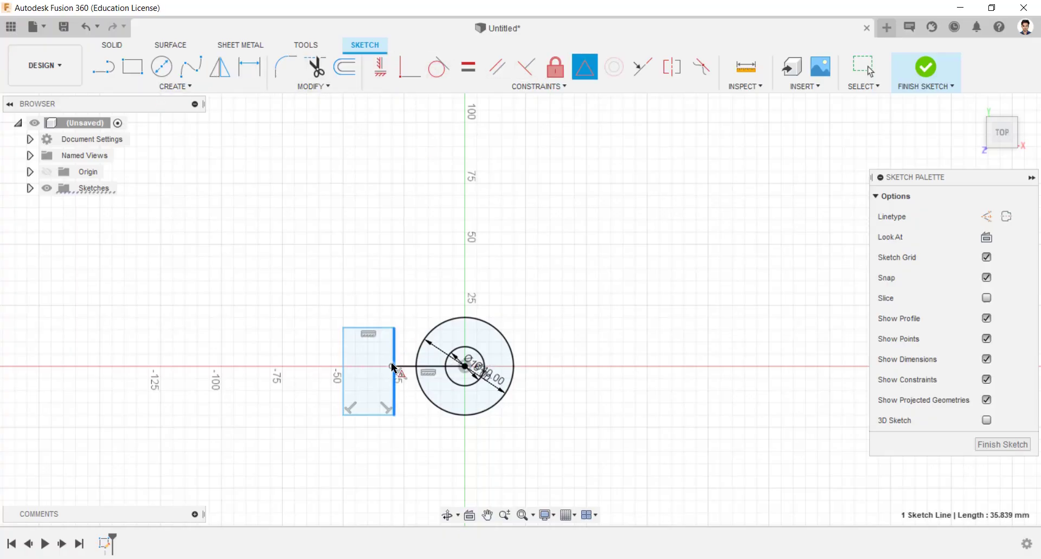
left_click(392, 366)
Dimension the rectangle's height to 57 mm
scroll(413, 352, "up", 2)
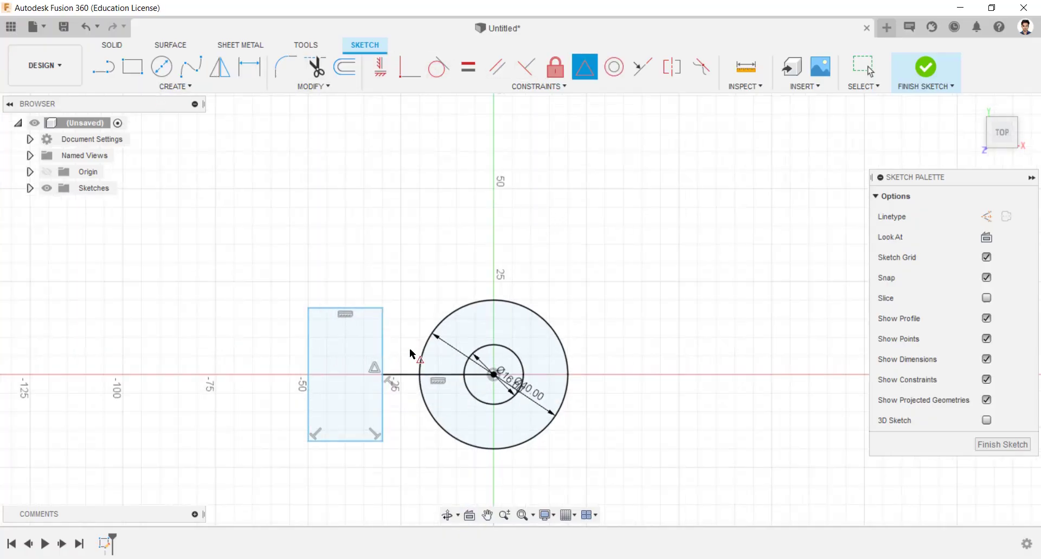
key("d")
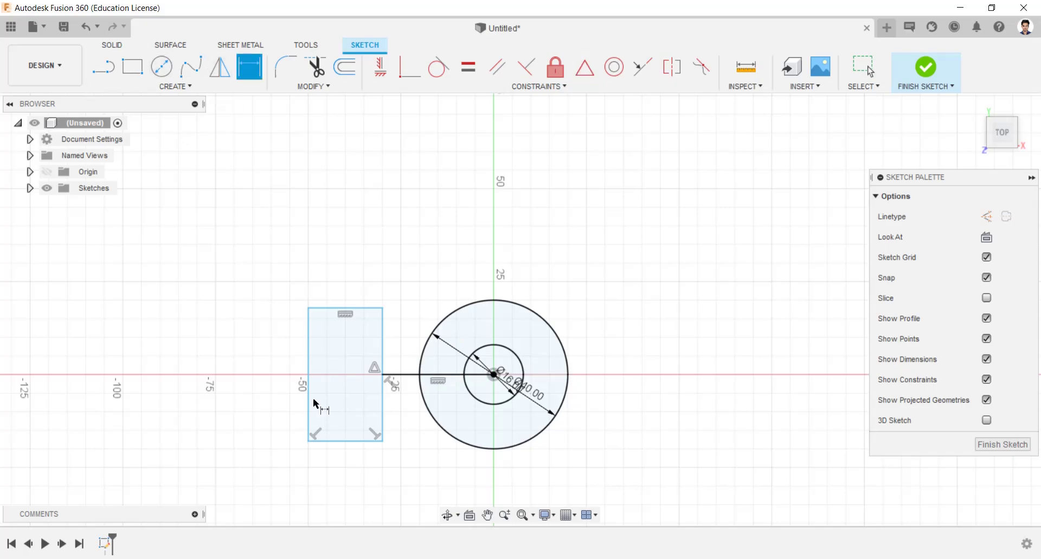
left_click(309, 376)
left_click(243, 349)
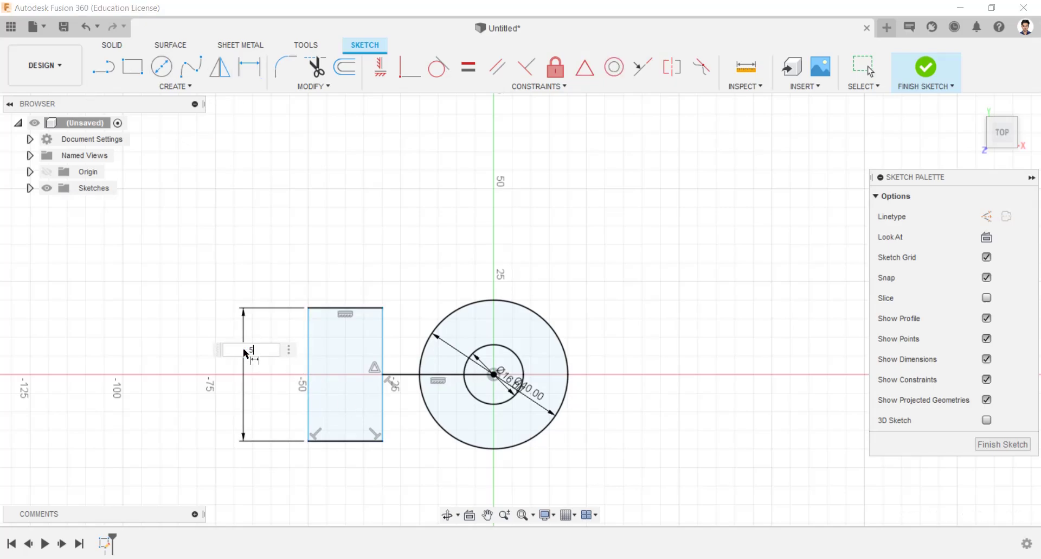
key("Return")
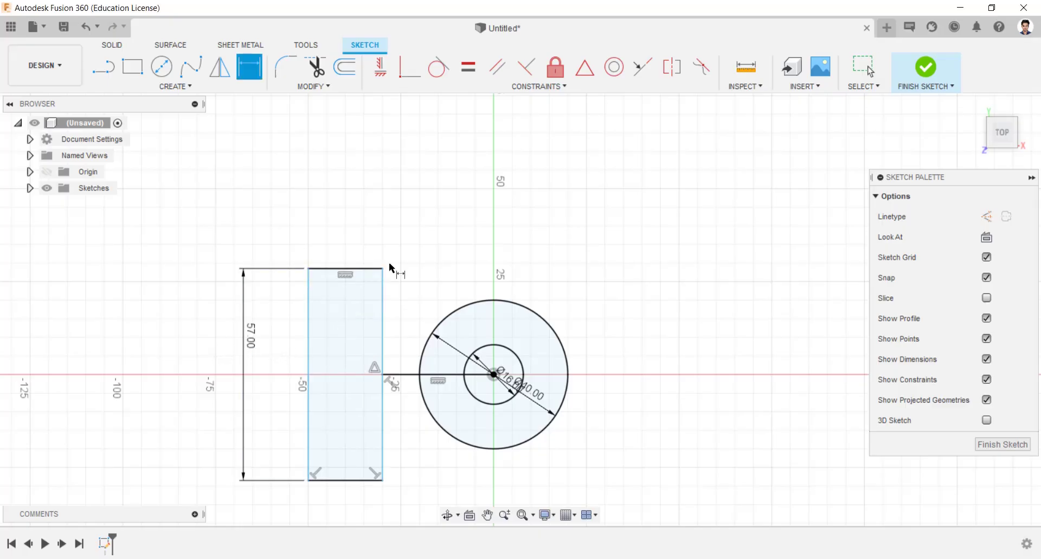
Dimension the rectangle's near edge 18 mm from the circle centre and set the rectangle's width to 16 mm
left_click(406, 360)
left_click(412, 242)
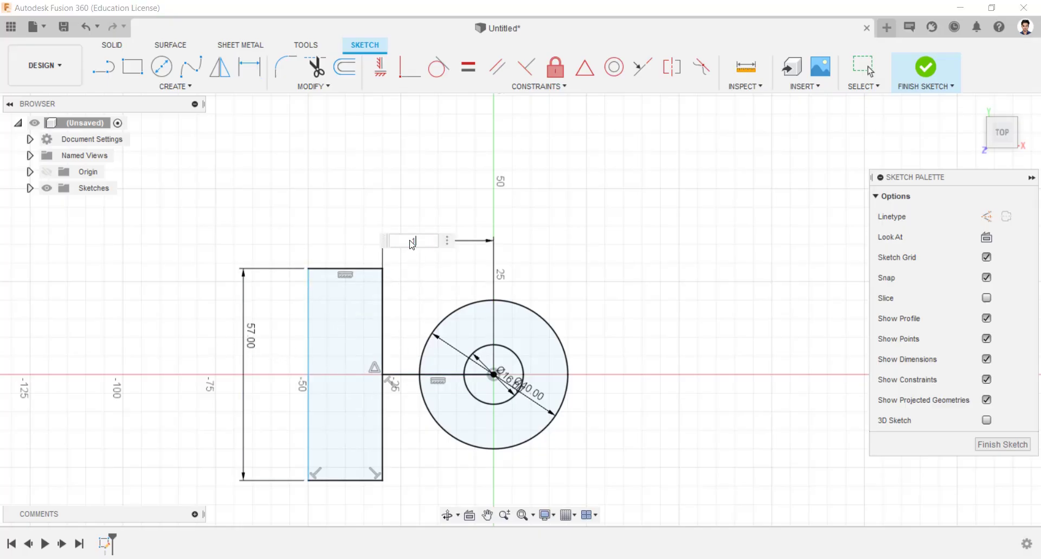
key("Return")
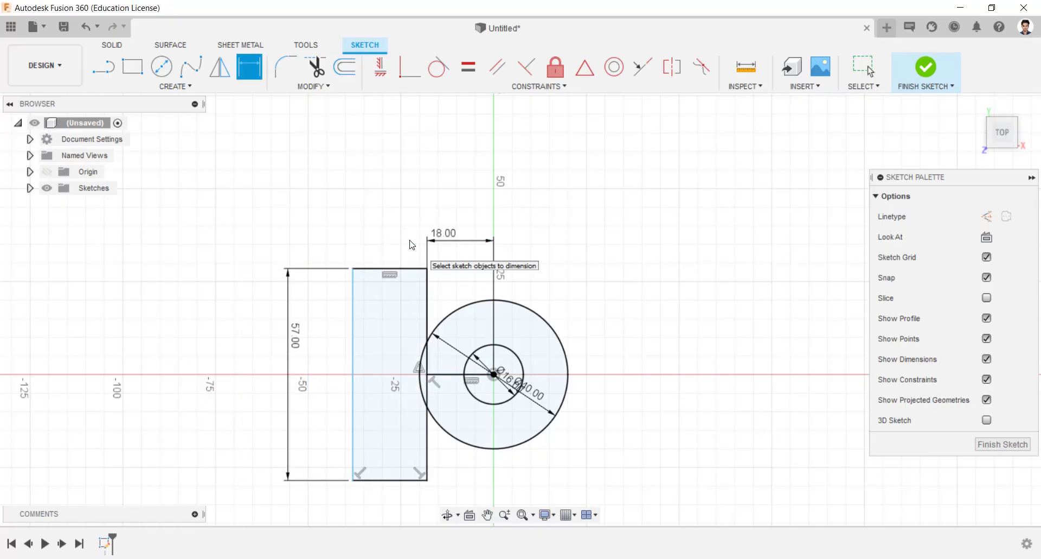
left_click(412, 268)
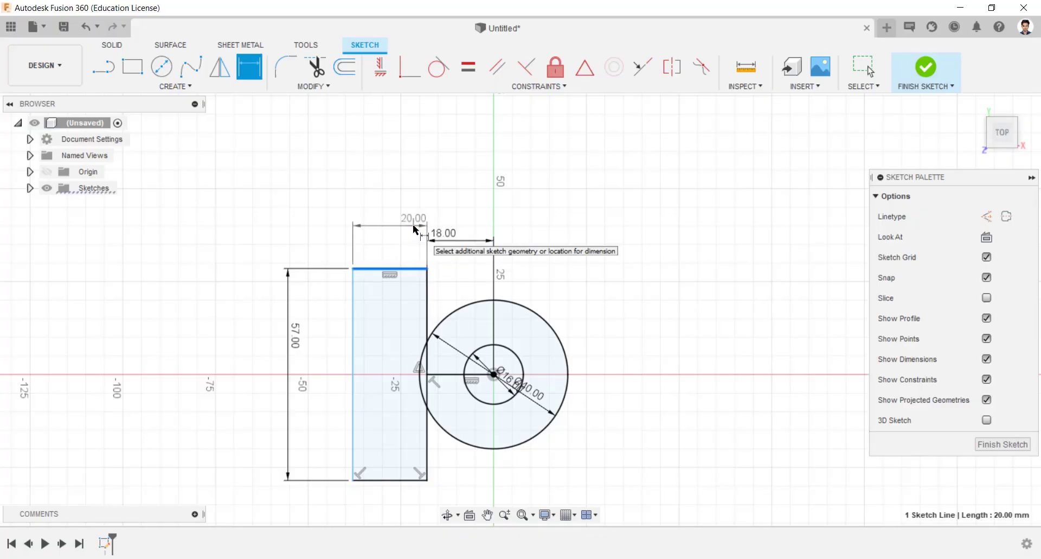
left_click(412, 223)
type("16")
key("Return")
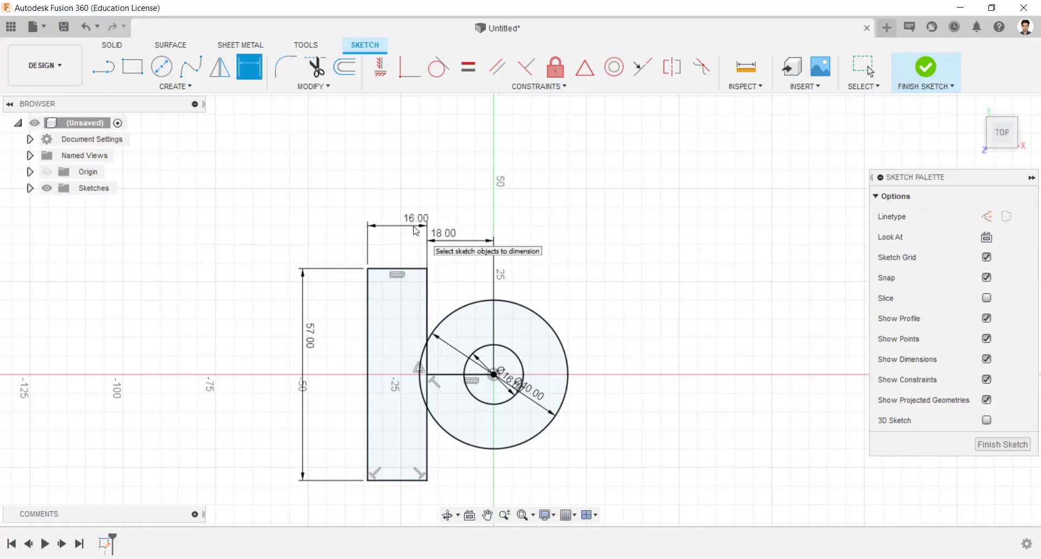
Draw two lines from the rectangle's corners nearest the circles, each ending tangent to the 40 mm circle
left_click(101, 71)
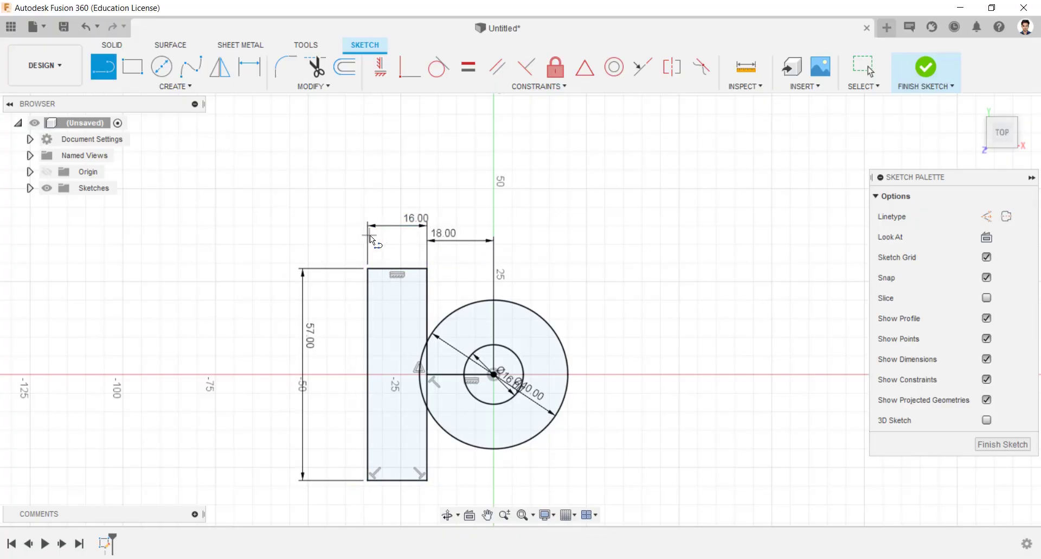
left_click(428, 268)
double_click(515, 302)
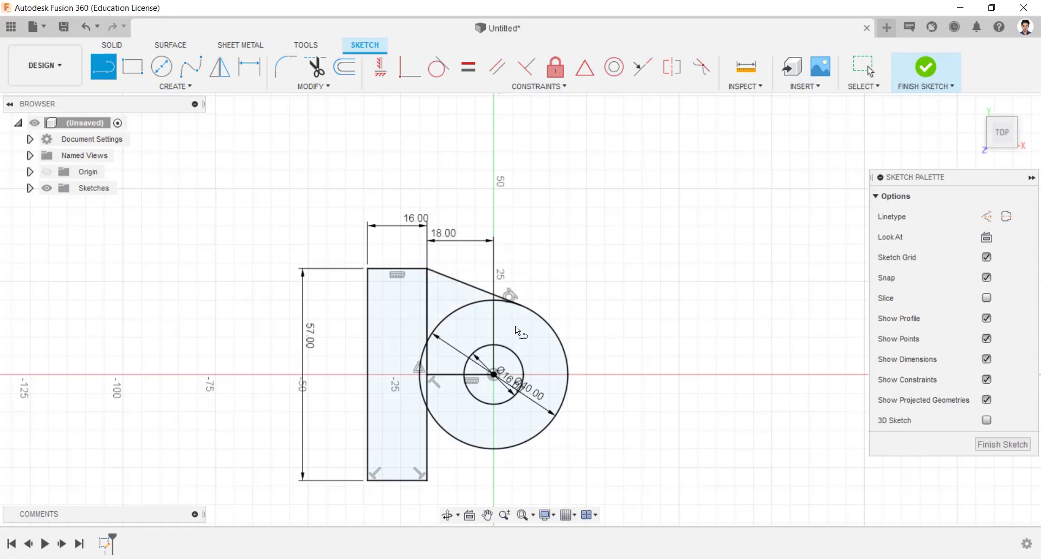
left_click(428, 480)
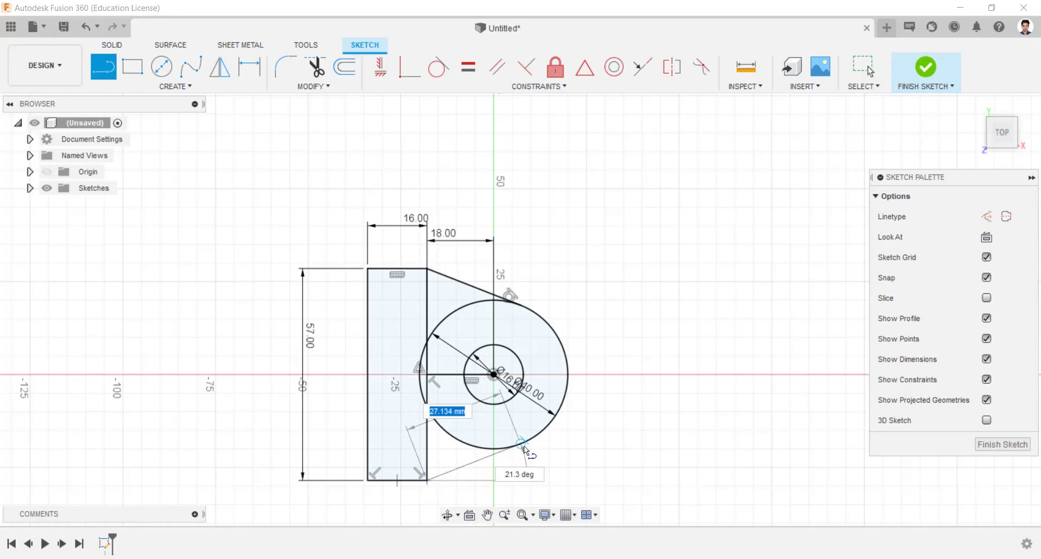
double_click(519, 440)
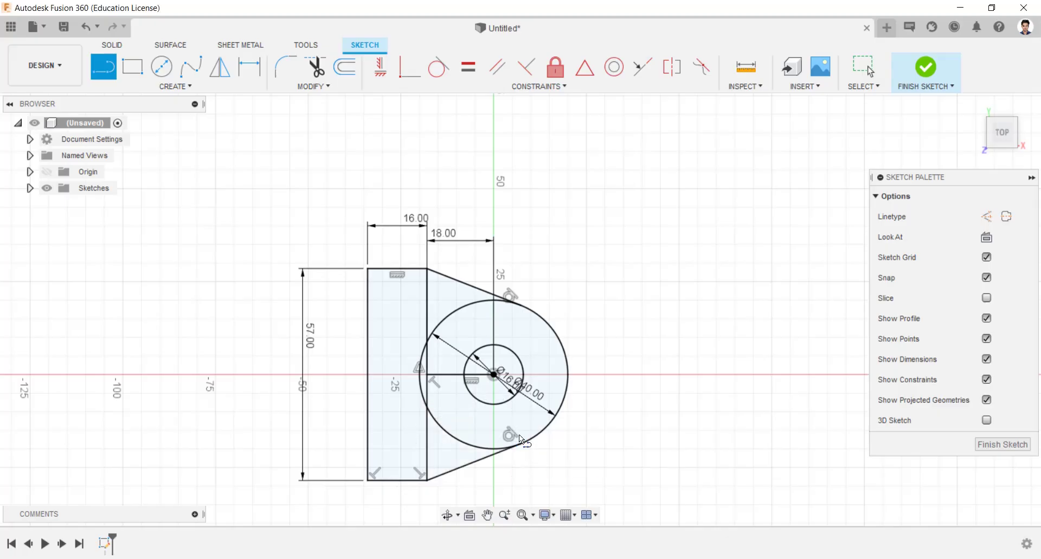
Trim the 40 mm circle's arcs lying inside the tangent lines and the rectangle, and finish the sketch
left_click(315, 66)
left_click(419, 369)
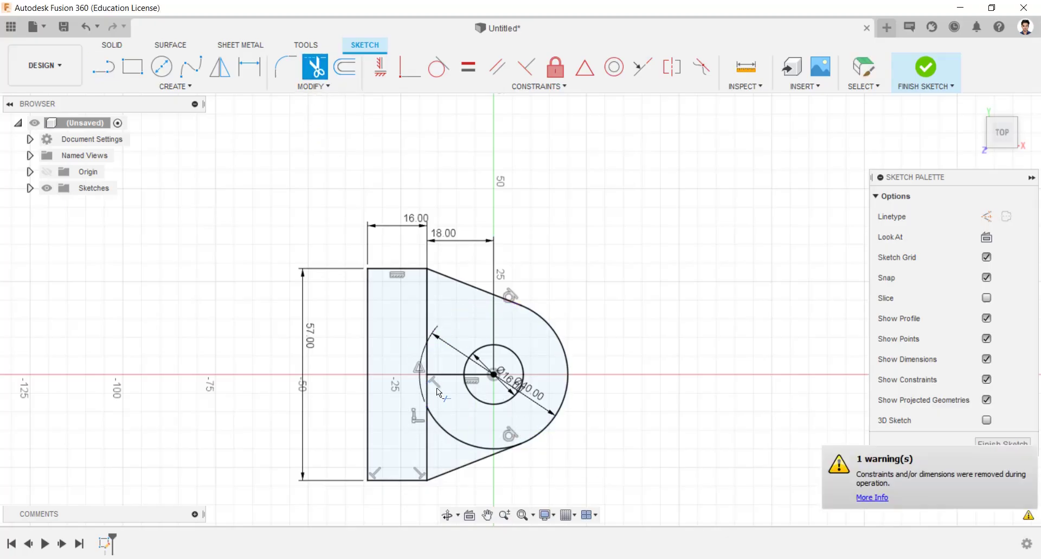
left_click(448, 432)
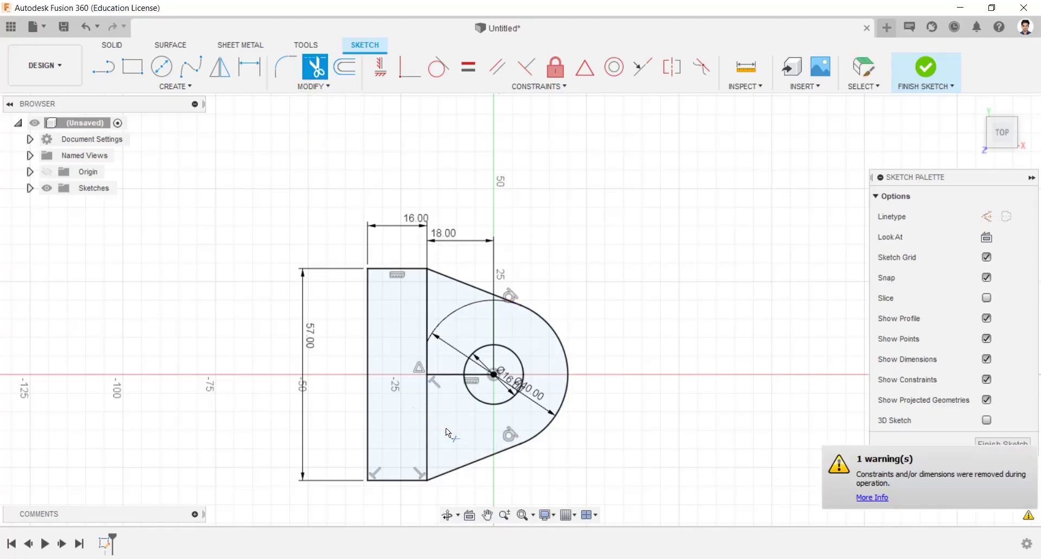
left_click(929, 71)
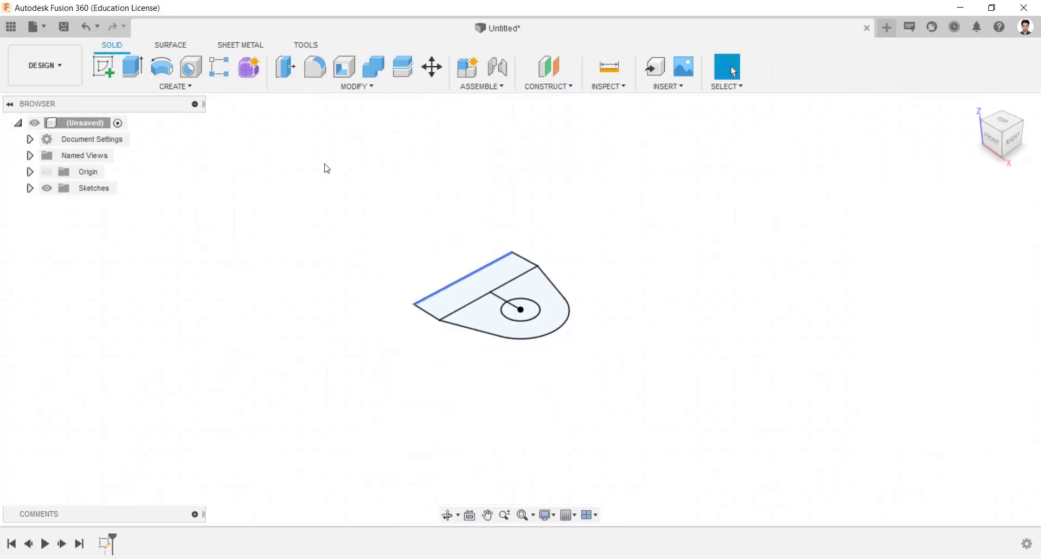
Extrude the rectangular profile 84 mm upward as a new body
key("e")
left_click(476, 282)
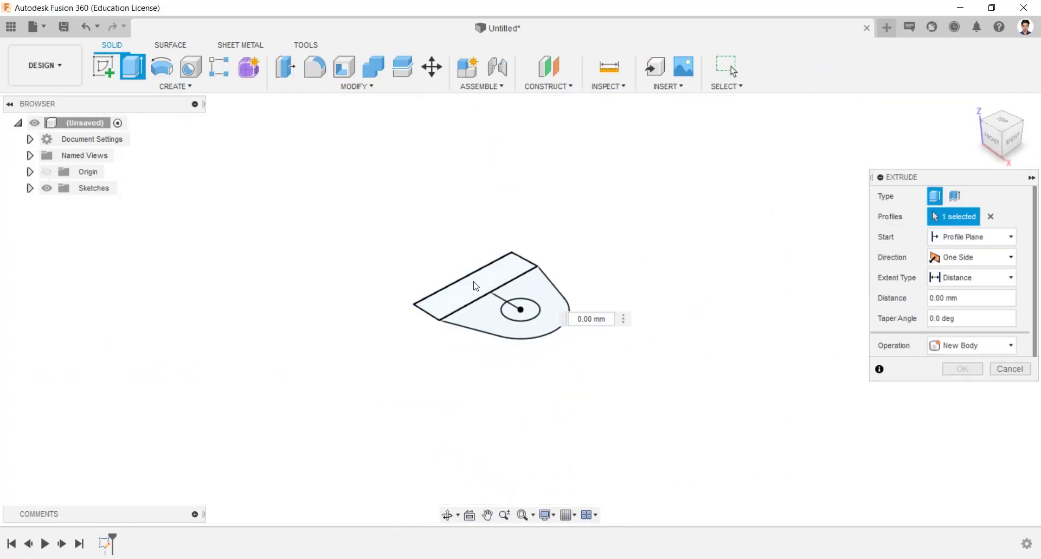
left_click_drag(482, 270, 460, 177)
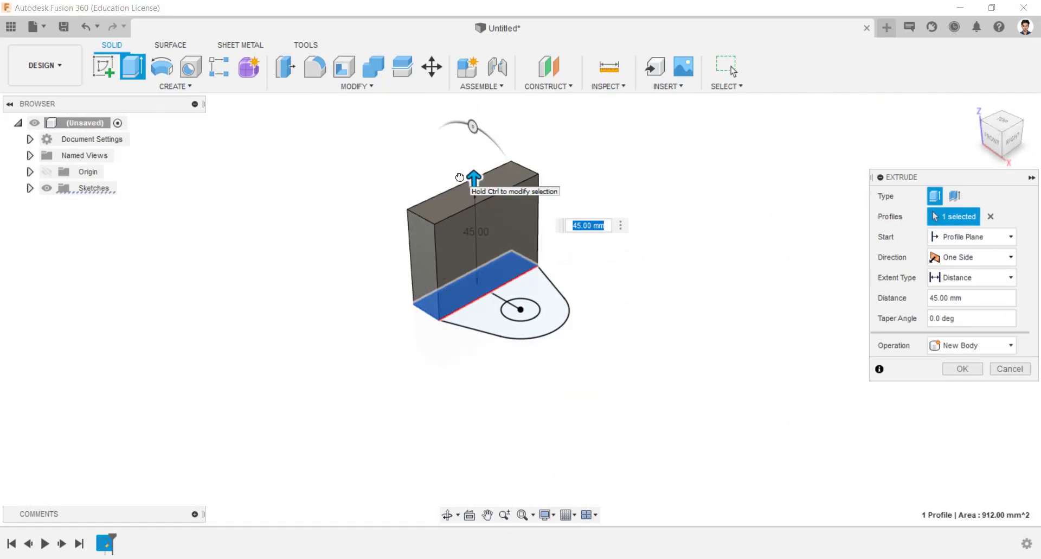
type("84")
key("Return")
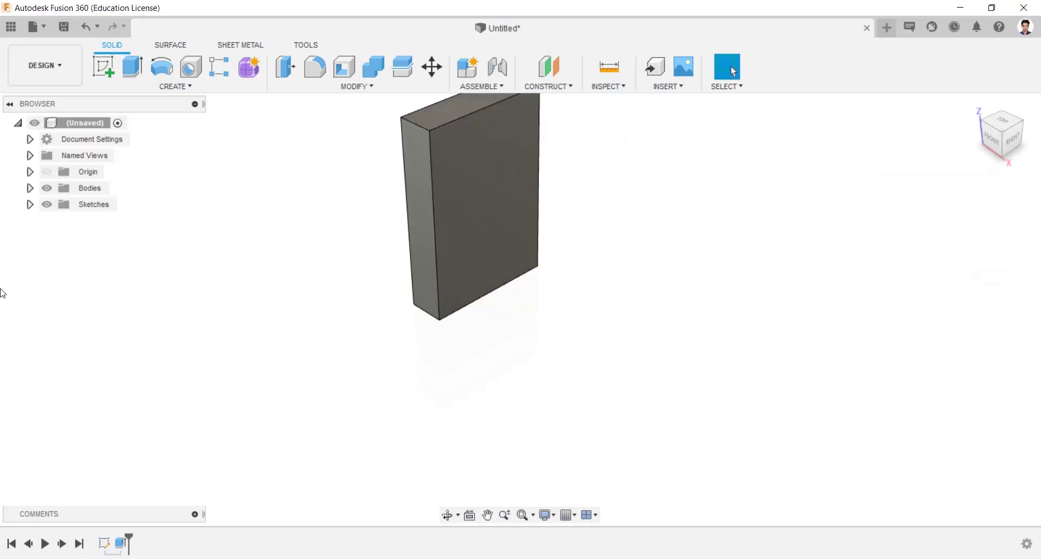
Show the base sketch and extrude its rounded lug profile 14 mm from a 70 mm start offset, joining it to the plate
left_click(30, 204)
left_click(58, 220)
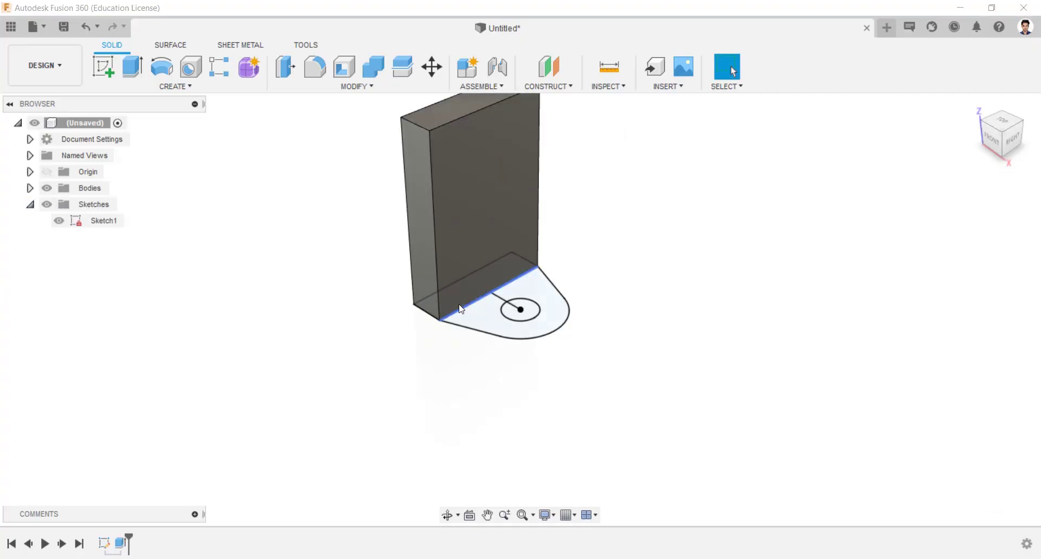
left_click(475, 320)
mouse_move(454, 232)
middle_mouse_down("shift")
mouse_move(444, 279)
mouse_move(454, 241)
middle_mouse_up("shift")
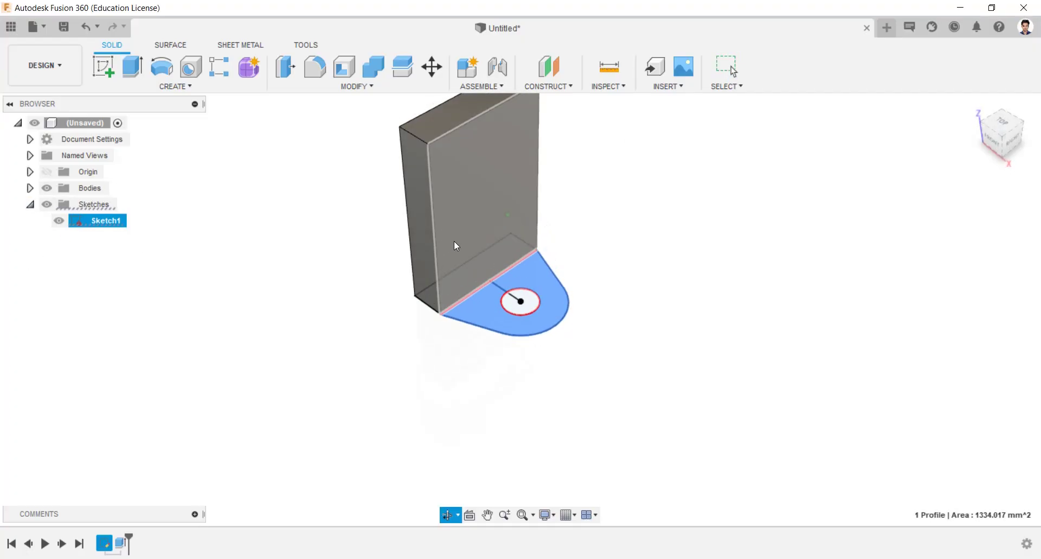
left_click(133, 67)
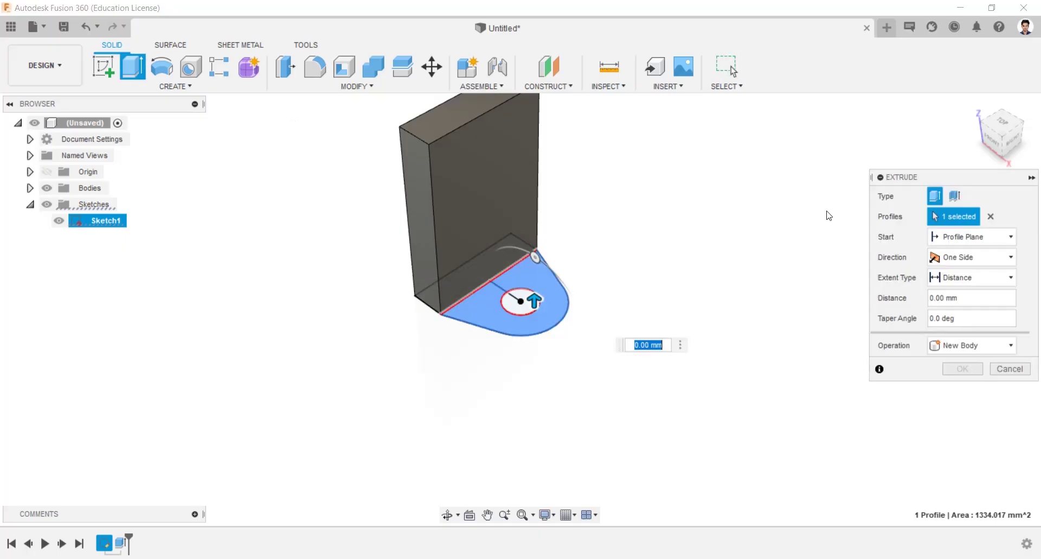
left_click(944, 237)
left_click(955, 269)
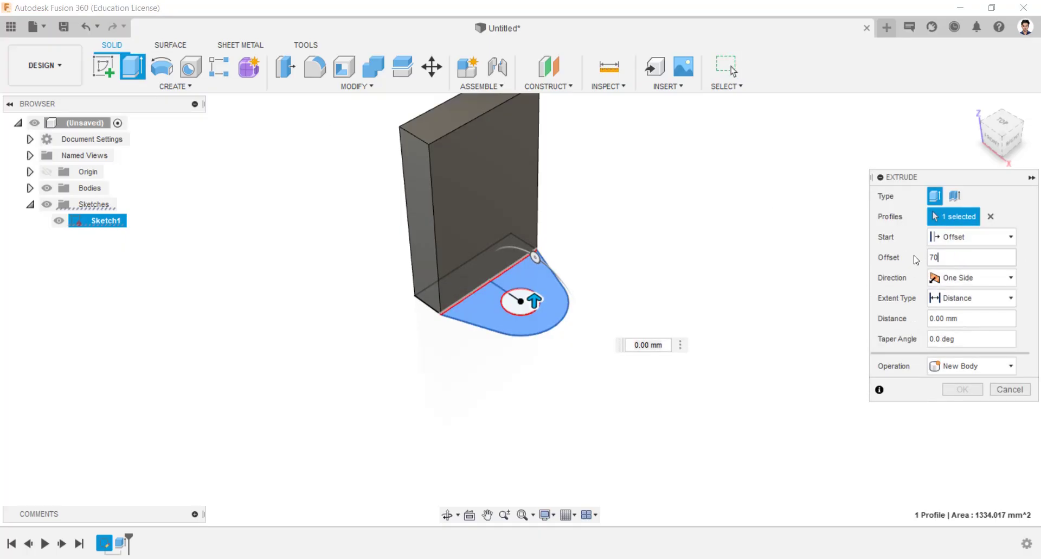
key("Tab")
left_click_drag(958, 319, 940, 317)
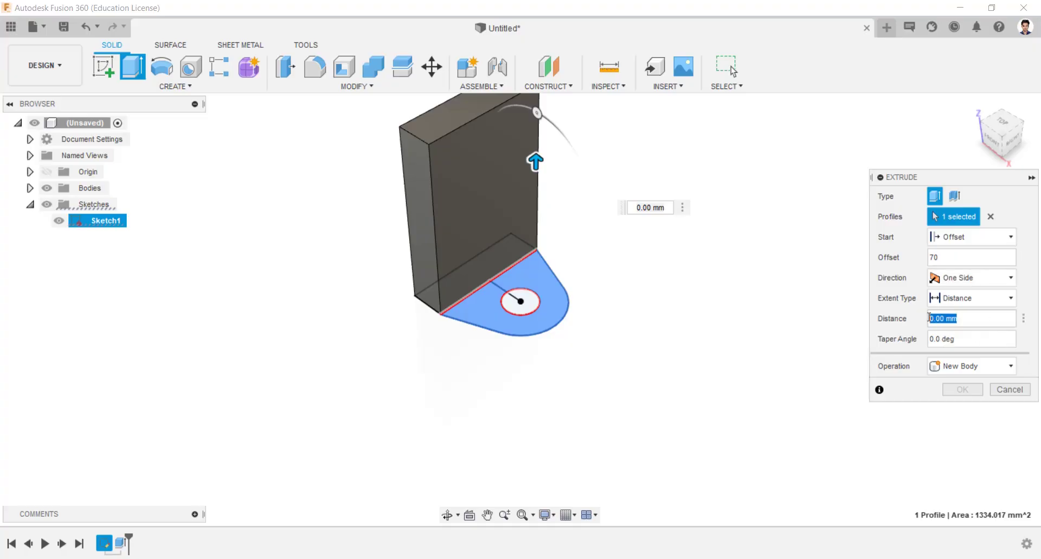
type("14")
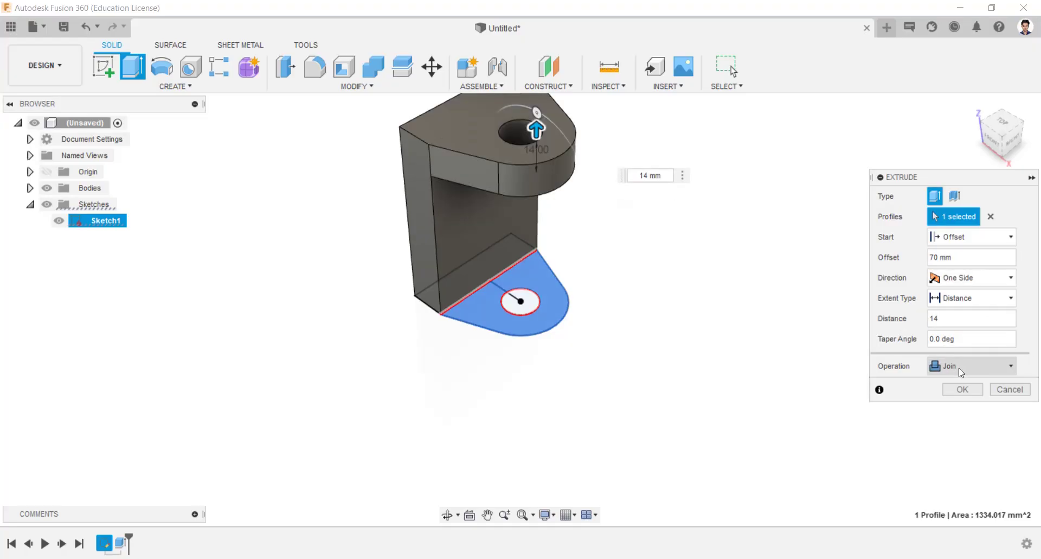
left_click(963, 388)
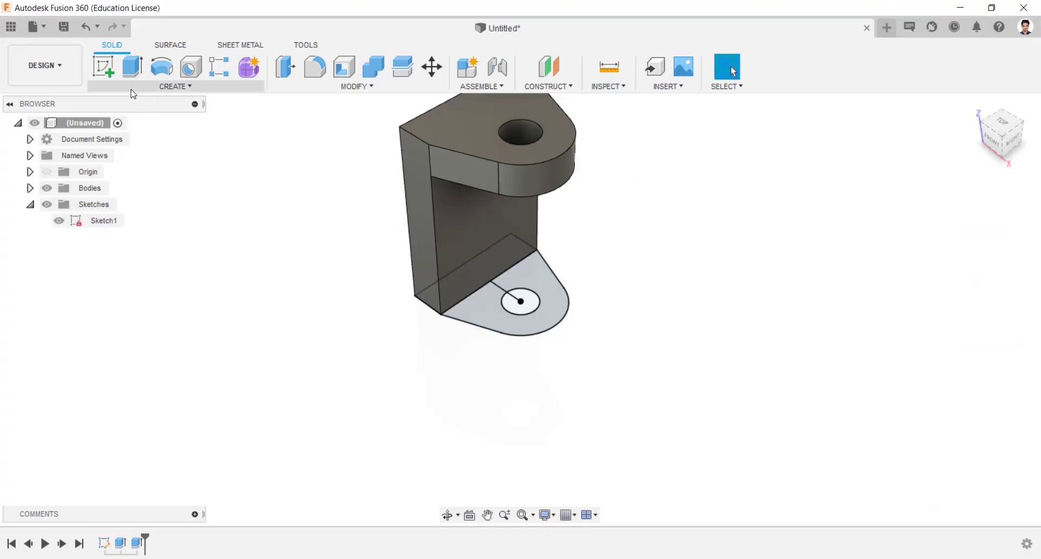
Extrude the same lug profile upward from the sketch plane to join a lower lug to the plate, and hide the sketch
left_click(132, 66)
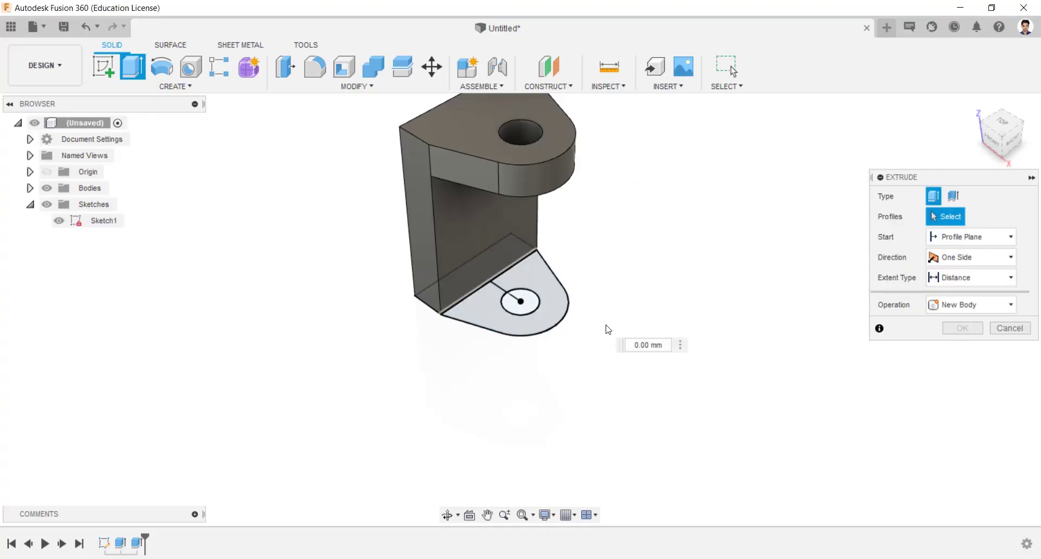
left_click(478, 311)
left_click_drag(535, 300, 535, 289)
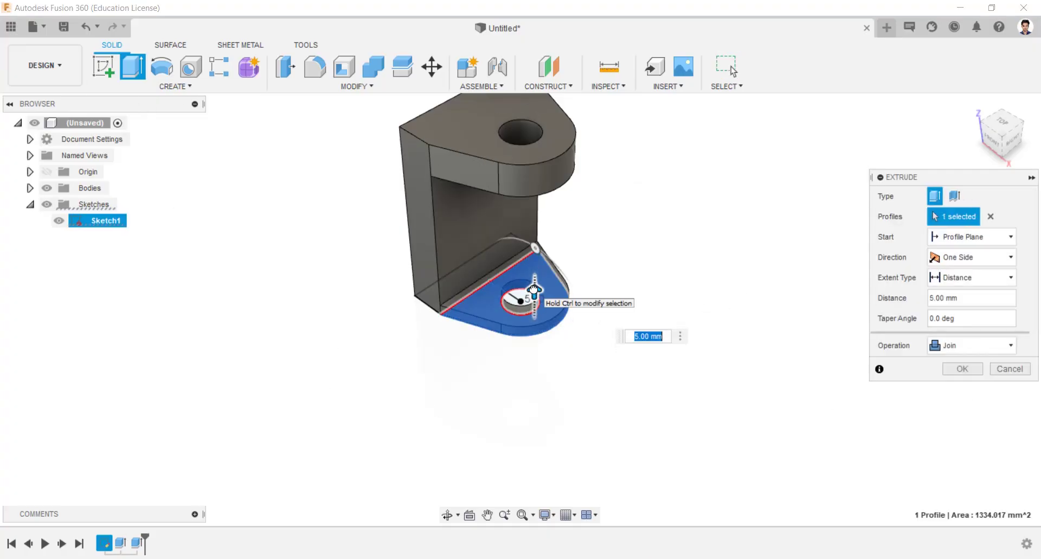
key("Return")
mouse_move(436, 299)
middle_mouse_down("shift")
mouse_move(452, 273)
mouse_move(461, 310)
middle_mouse_up("shift")
left_click(95, 221)
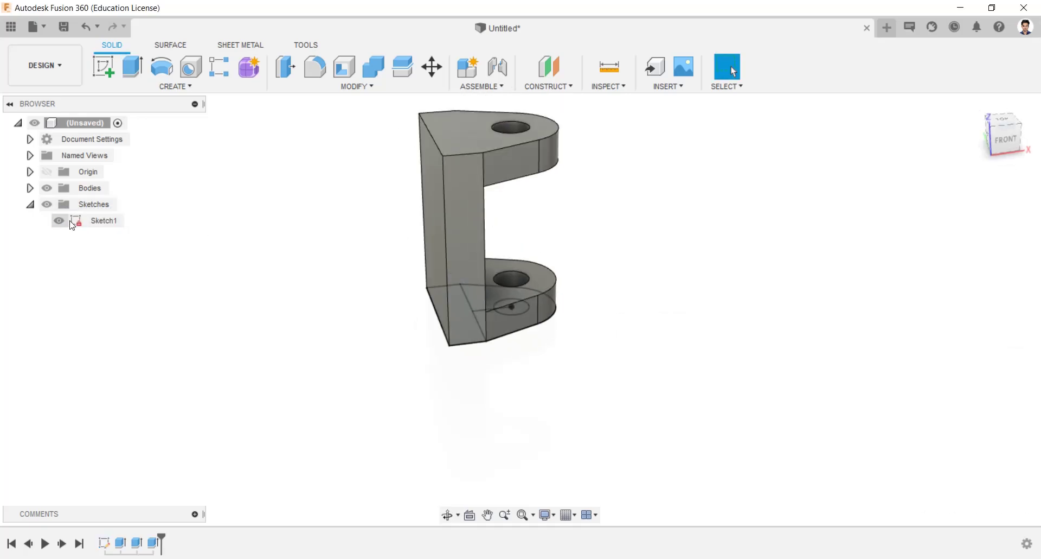
left_click(59, 221)
Start a sketch on the plate's face opposite the lugs and draw two concentric circles, 57 mm and 30 mm in diameter
middle_click_drag(405, 273, 470, 238, "shift")
left_click(469, 236)
right_click(470, 236)
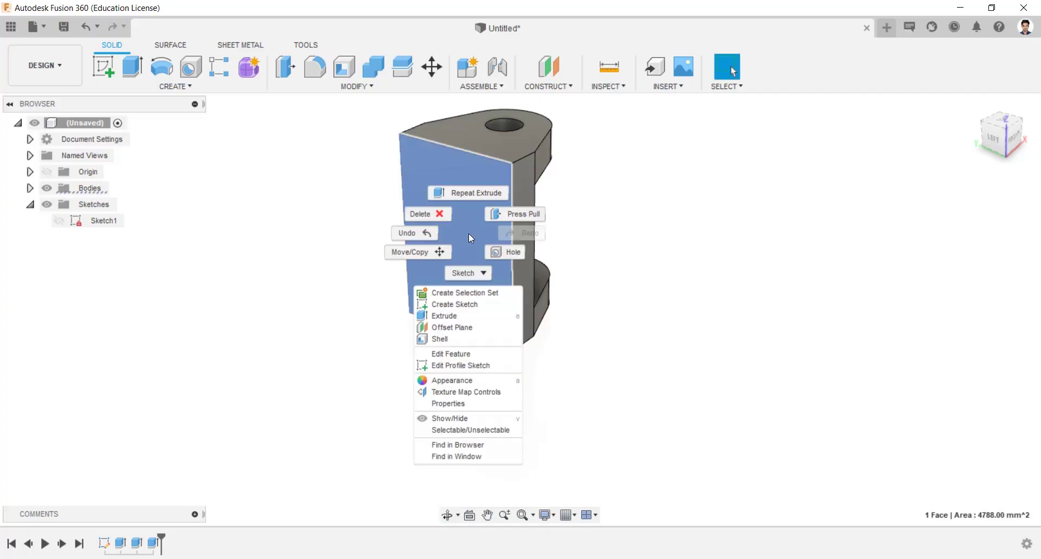
left_click(484, 305)
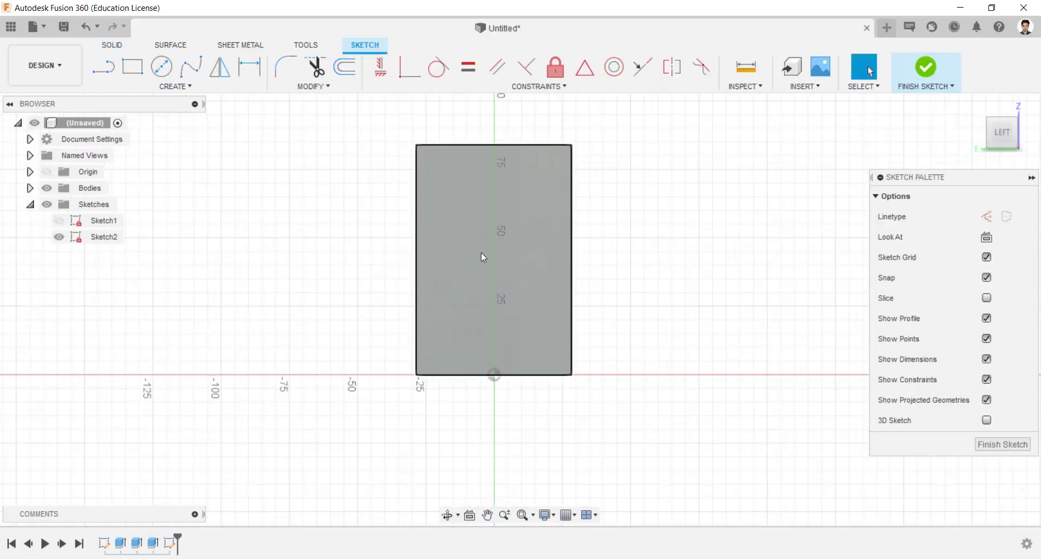
key("c")
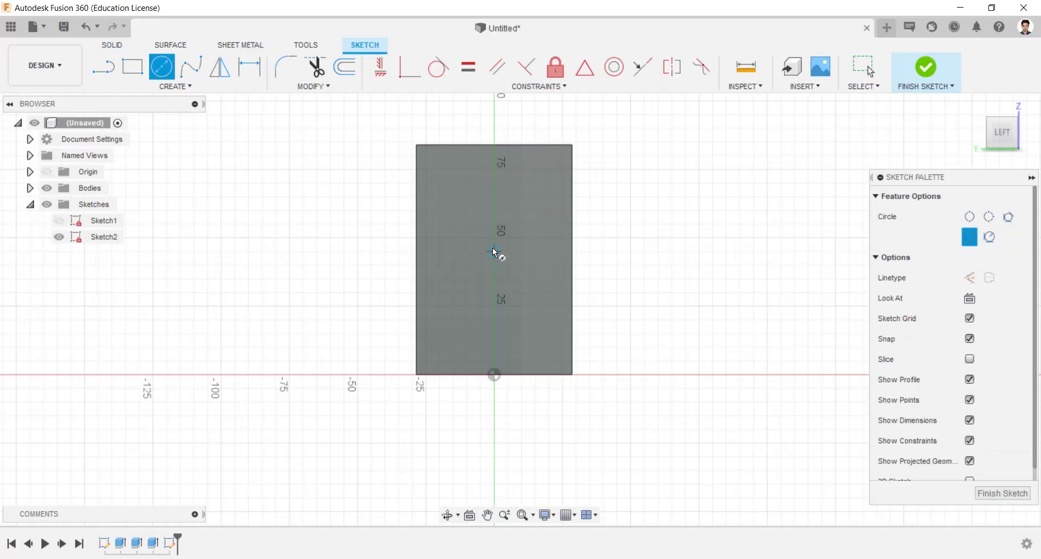
left_click(493, 251)
type("57")
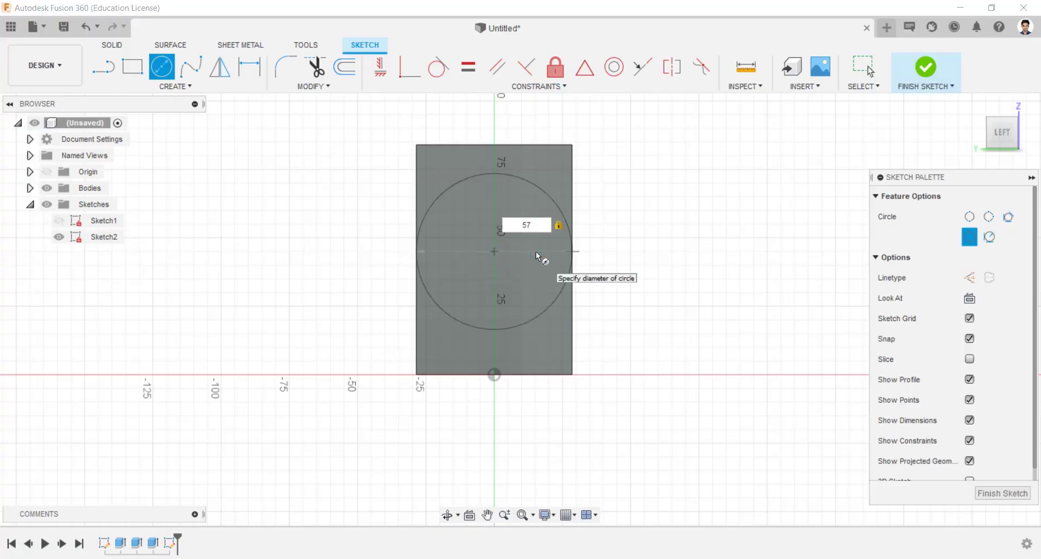
key("Return")
left_click(493, 251)
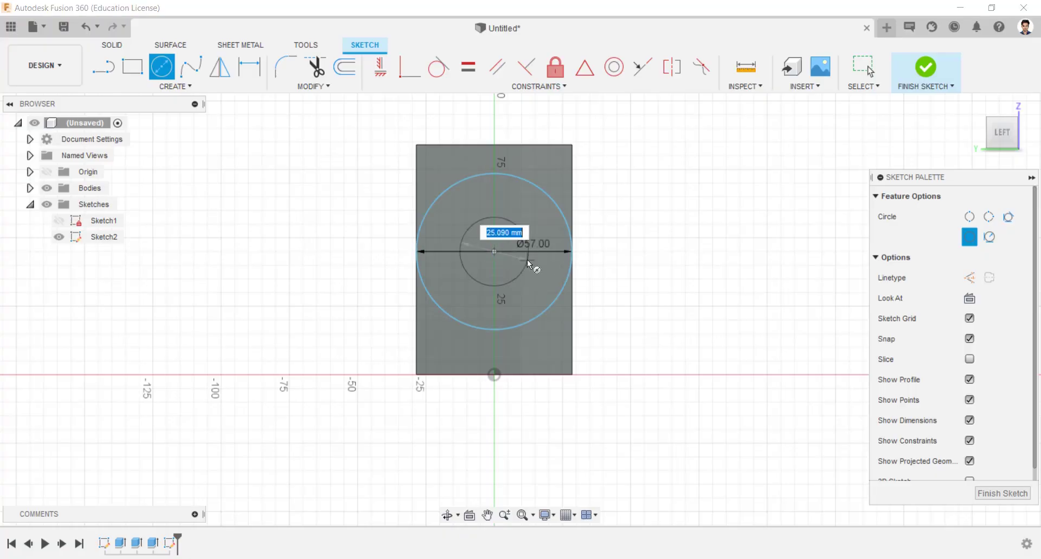
type("30")
key("Return")
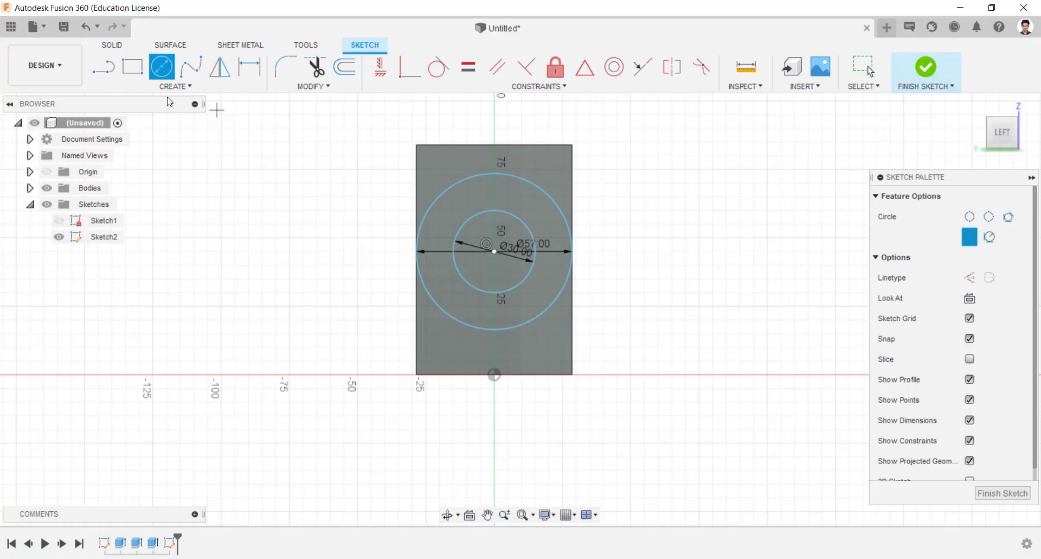
Draw a centre rectangle 8 mm wide and 7 mm high on the uppermost point of the 30 mm circle
key("r")
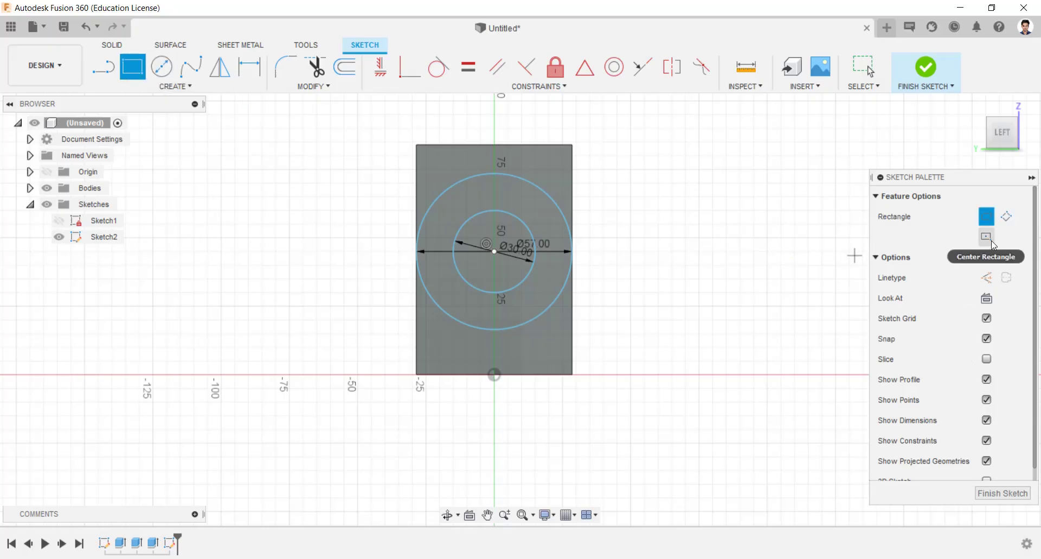
left_click(493, 210)
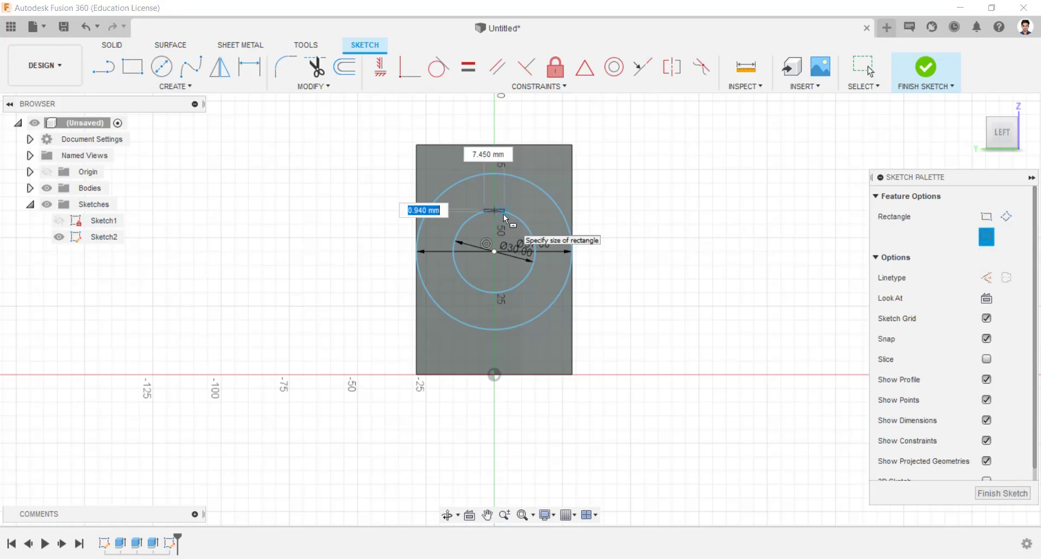
type("7")
key("Tab")
type("8")
key("Tab")
key("Return")
key("Escape")
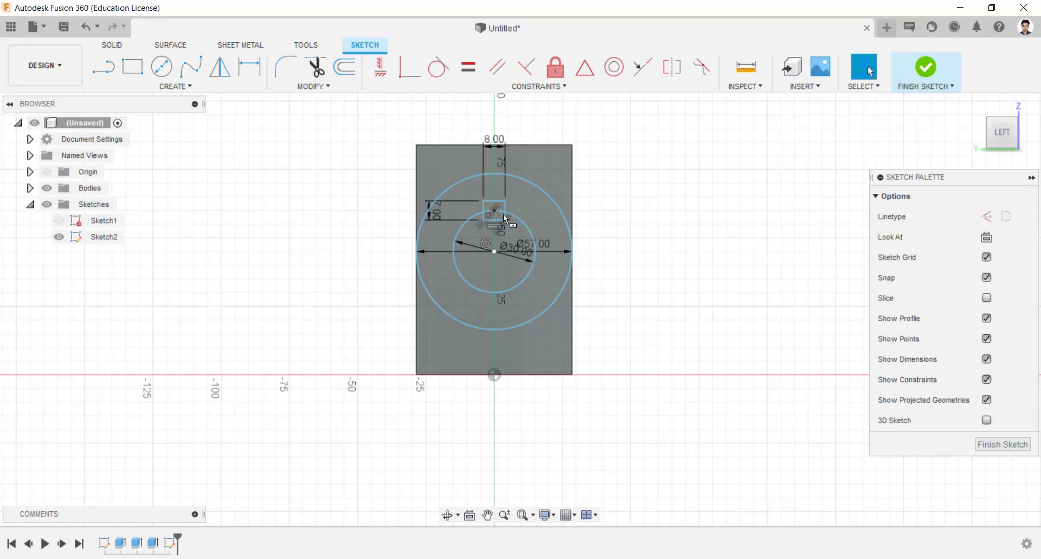
Dimension the circles' centre 42 mm above the plate's bottom edge
scroll(503, 214, "up", 1)
left_click(249, 66)
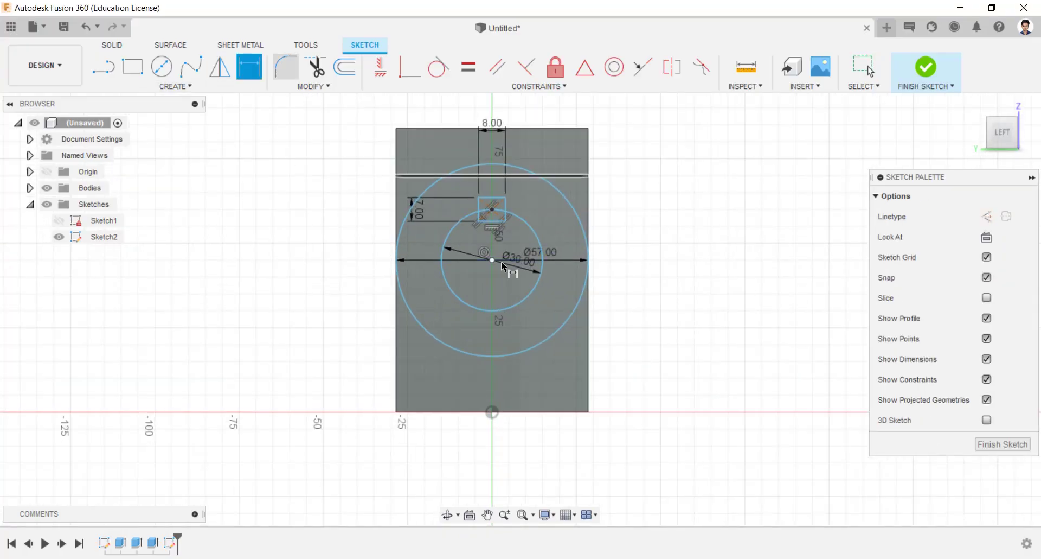
left_click(492, 260)
left_click(492, 410)
left_click(629, 409)
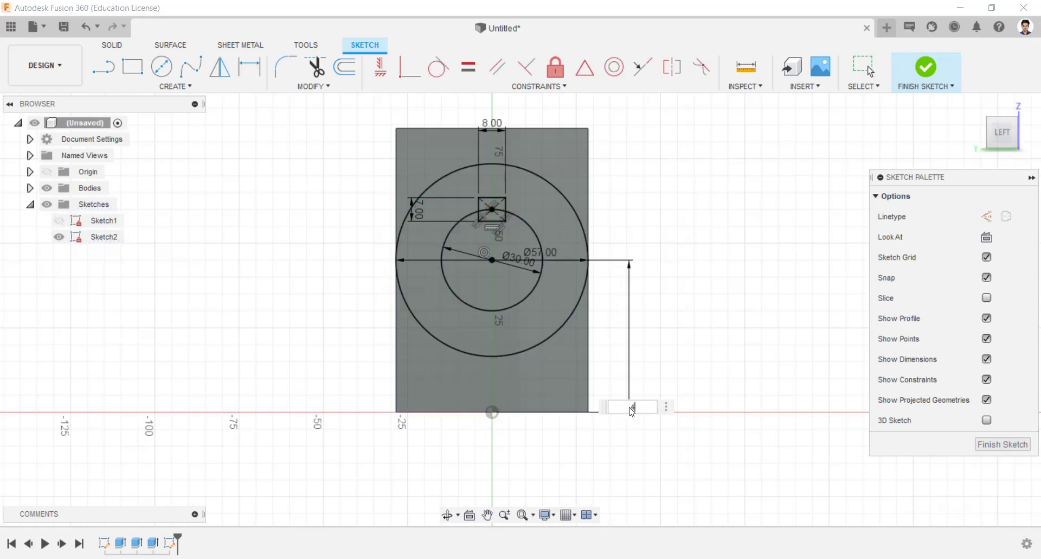
key("Return")
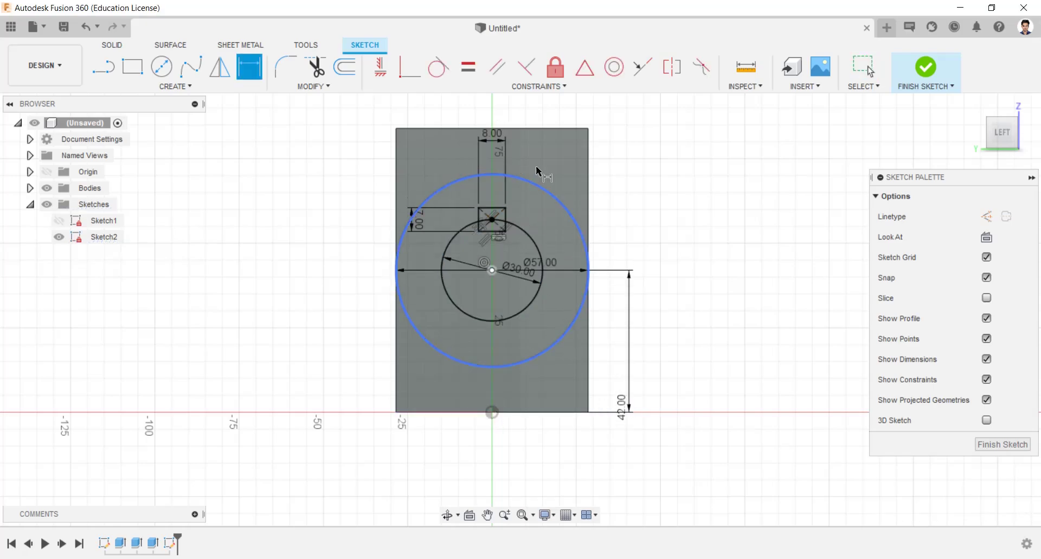
Constrain the circles' centre vertically in line with the origin and finish the sketch
left_click(380, 67)
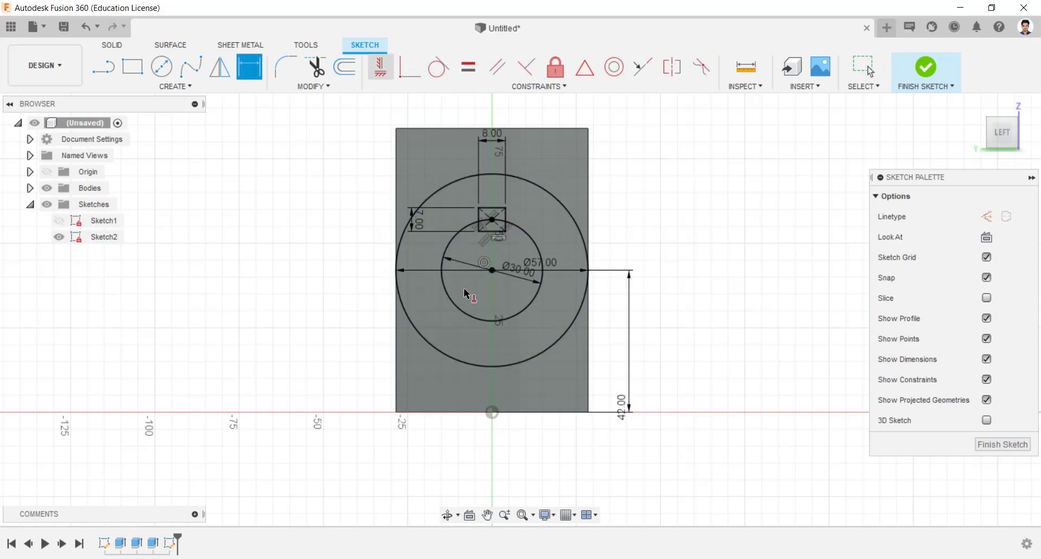
left_click(492, 269)
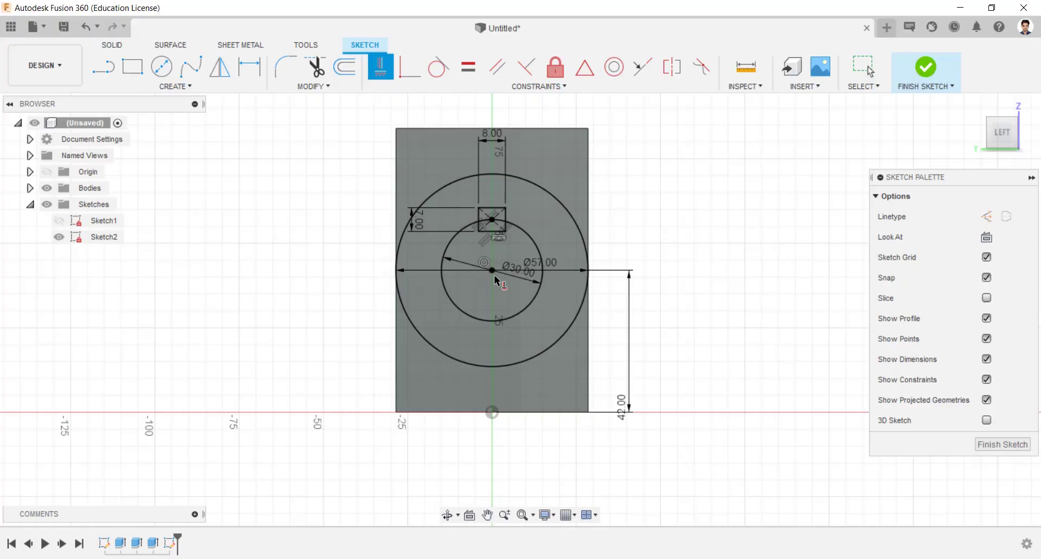
left_click(492, 412)
left_click(925, 68)
Extrude the ring profile with its keyway notch 38 mm outward from the plate, joining it as a hub
left_click(132, 67)
left_click(444, 281)
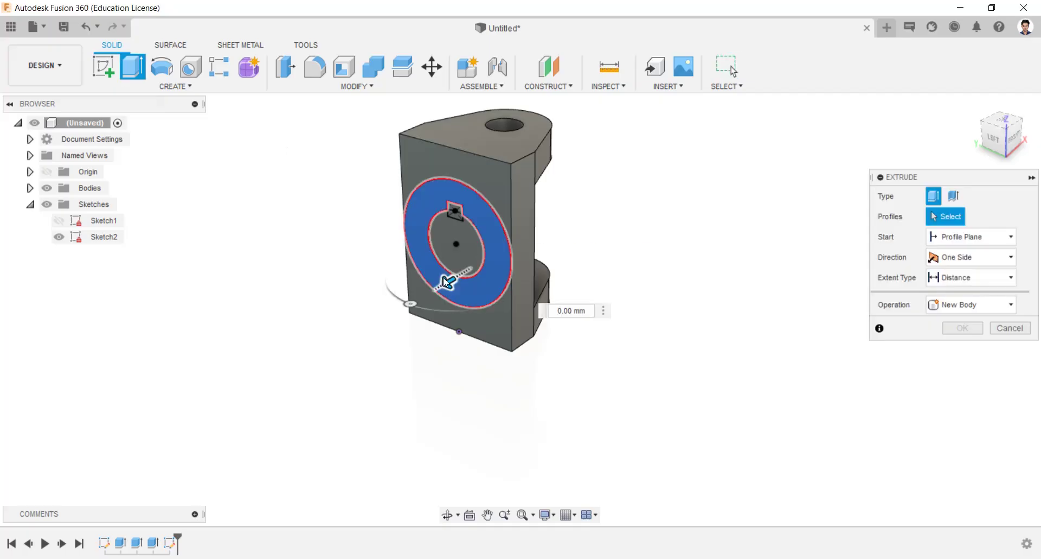
left_click_drag(446, 280, 409, 302)
type("38")
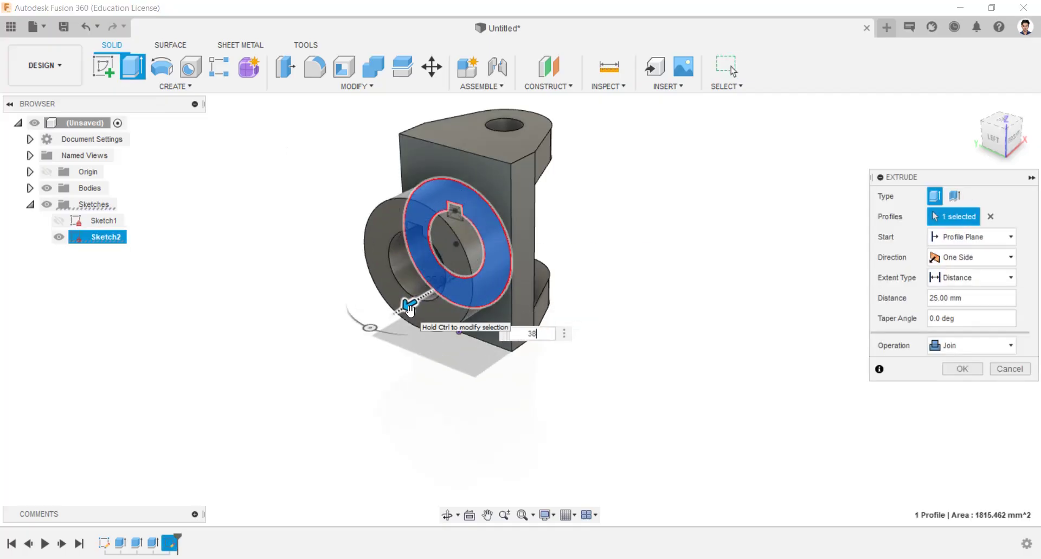
key("Return")
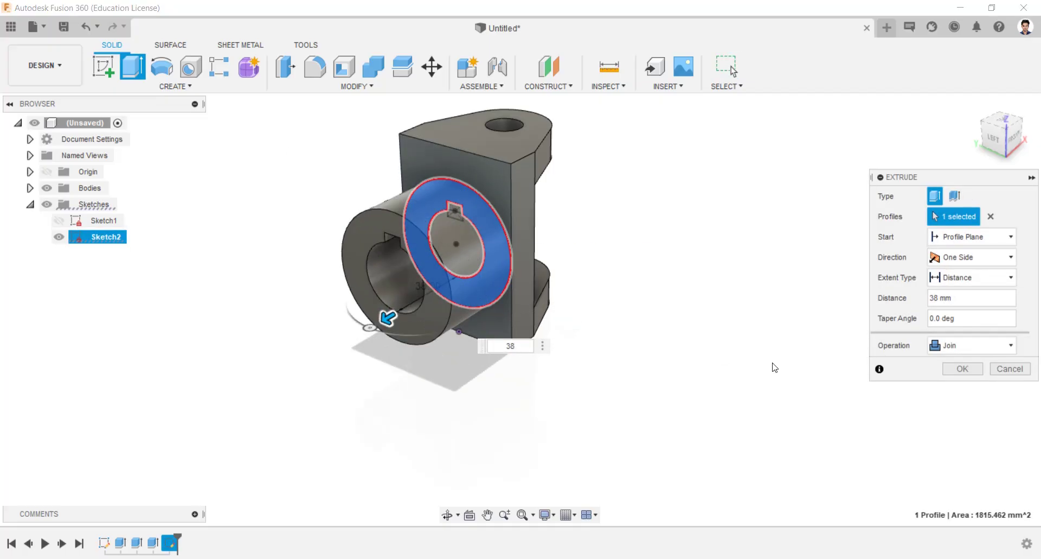
left_click(961, 371)
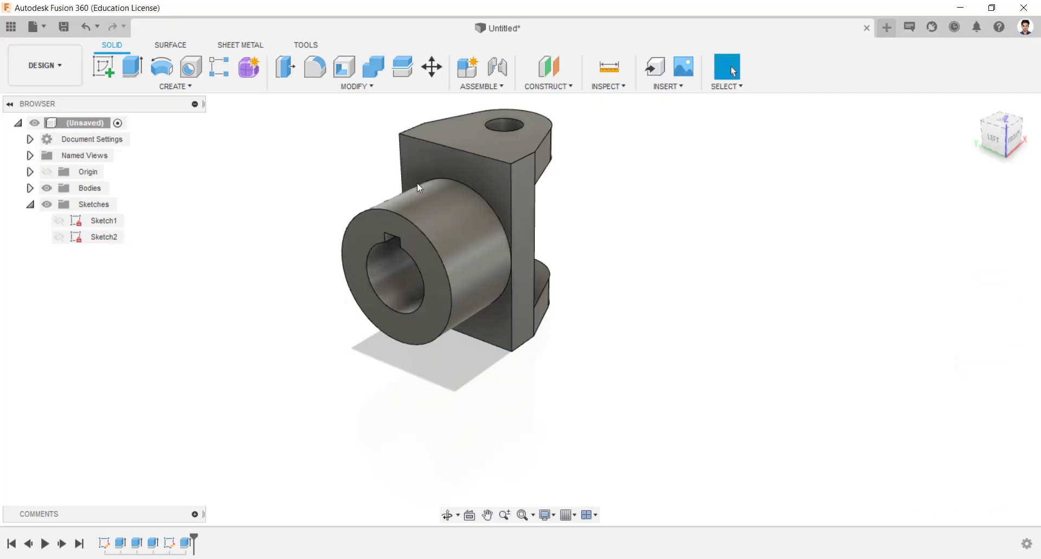
Hide the fork body and show the sketch with the hub circles and keyway rectangle
left_click(30, 188)
left_click(62, 209)
left_click(61, 205)
left_click(59, 253)
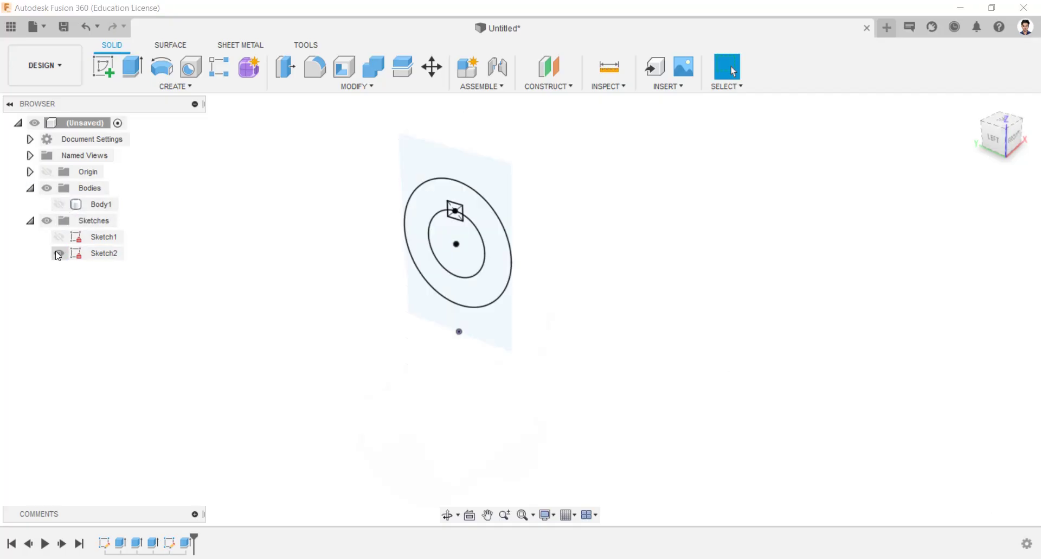
Extrude both regions of the 30 mm circle 80 mm outward as a new shaft body
key("e")
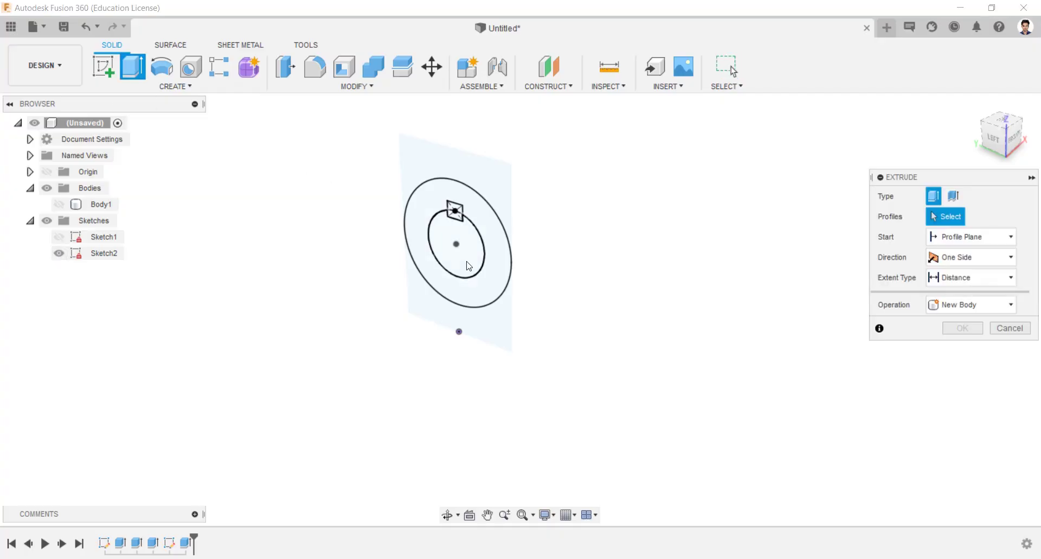
left_click(456, 221)
left_click(454, 248)
left_click_drag(444, 222, 317, 304)
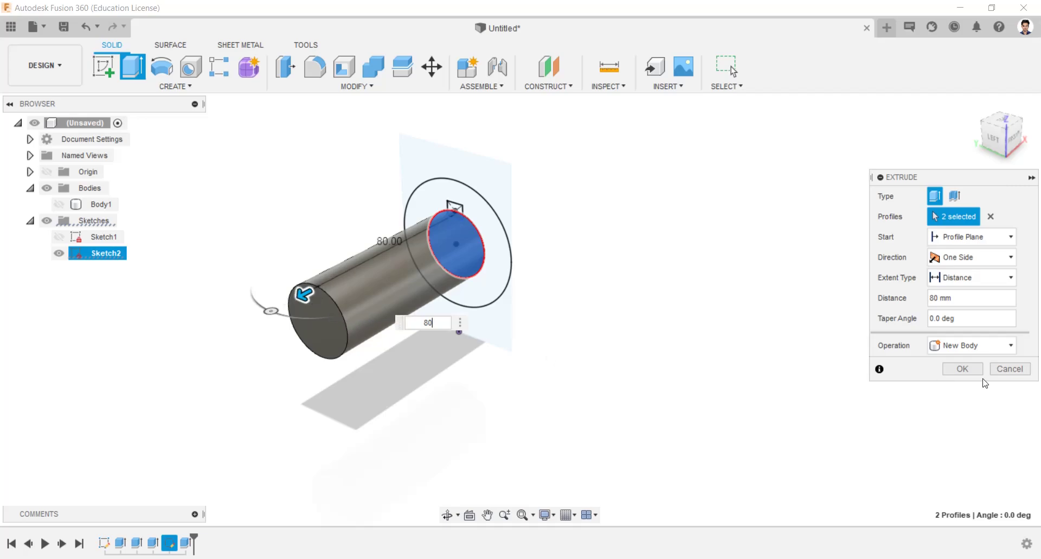
left_click(959, 367)
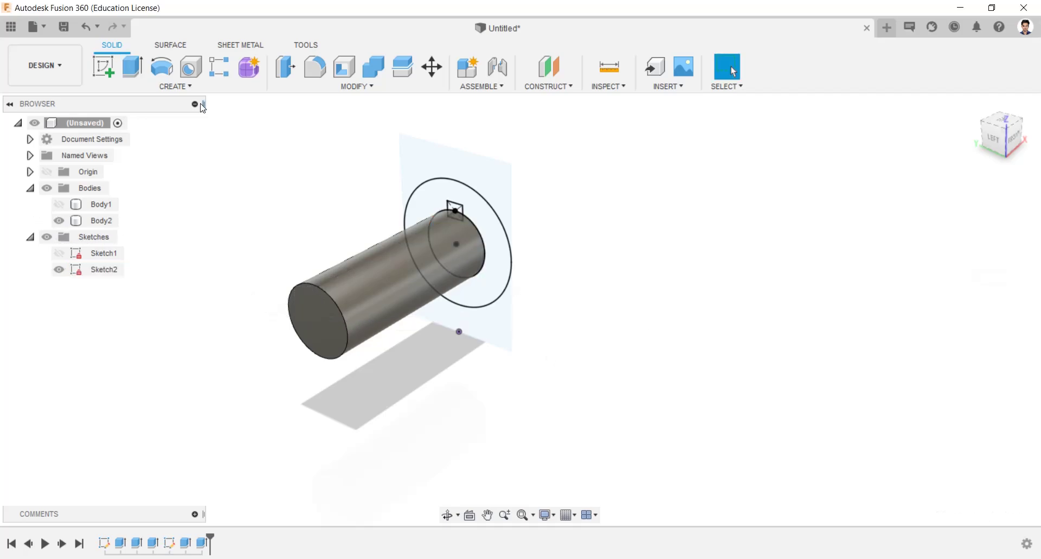
Cut a 60 mm long keyway into the shaft using the rectangle's portion inside the 30 mm circle
key("e")
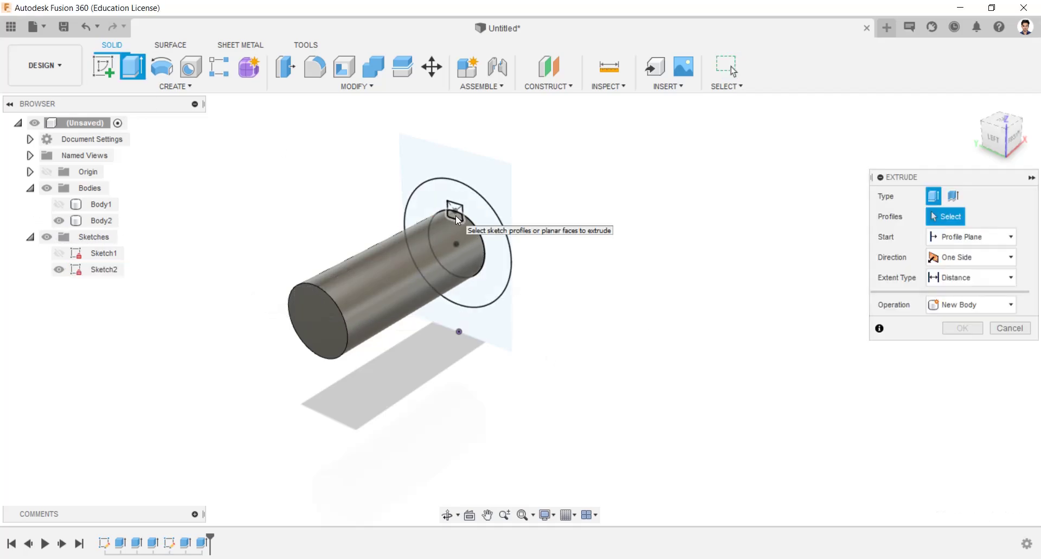
left_click(456, 216)
left_click_drag(444, 222, 422, 252)
type("60")
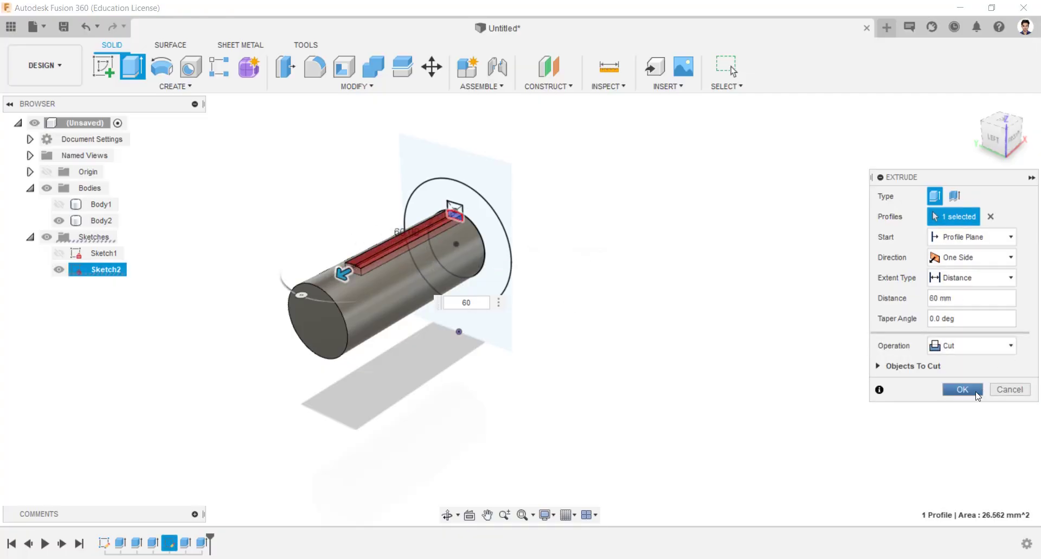
left_click(963, 389)
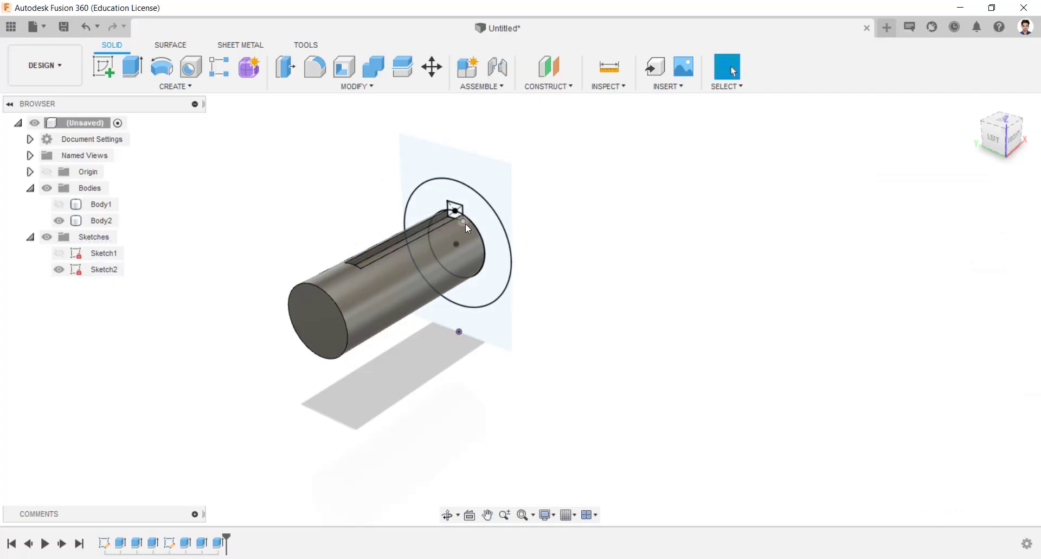
Extrude both halves of the keyway rectangle 57 mm along the shaft as a new key body
left_click(131, 71)
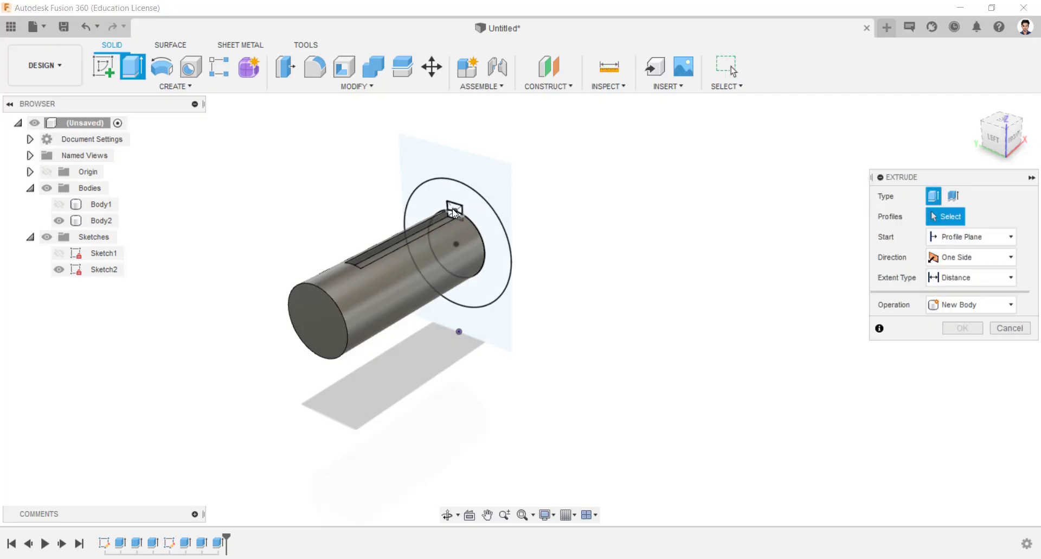
left_click(451, 212)
scroll(452, 213, "up", 3)
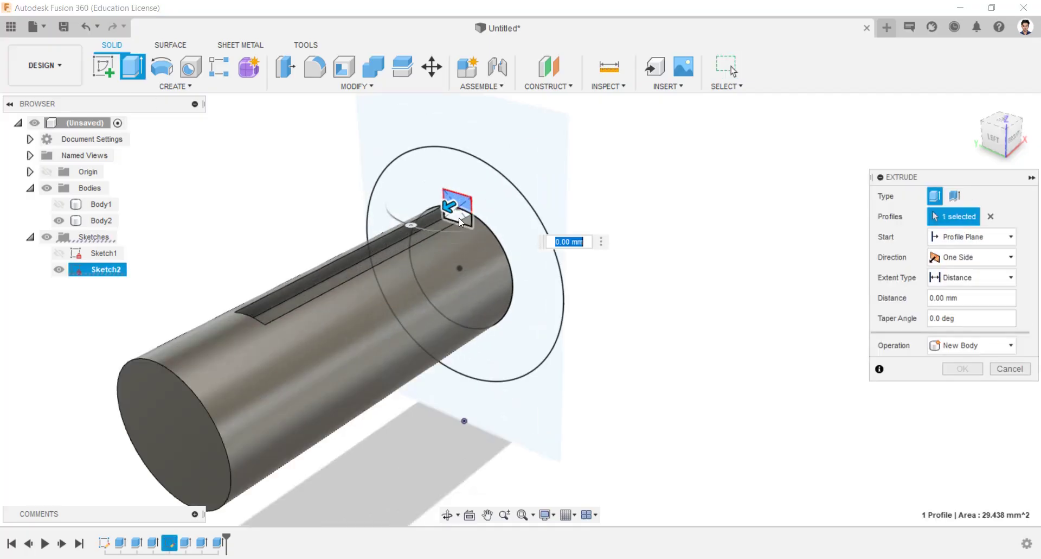
left_click(481, 227)
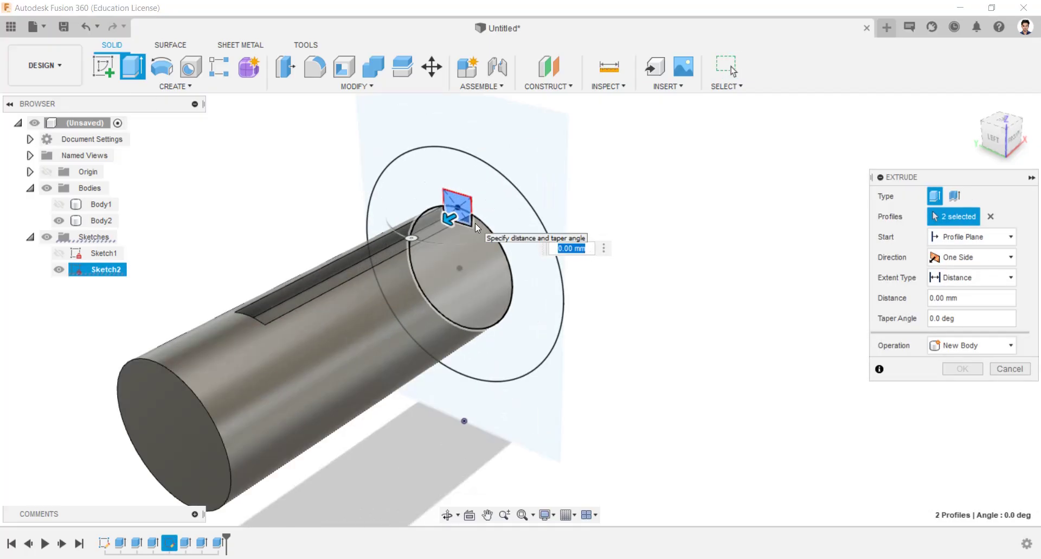
type("57")
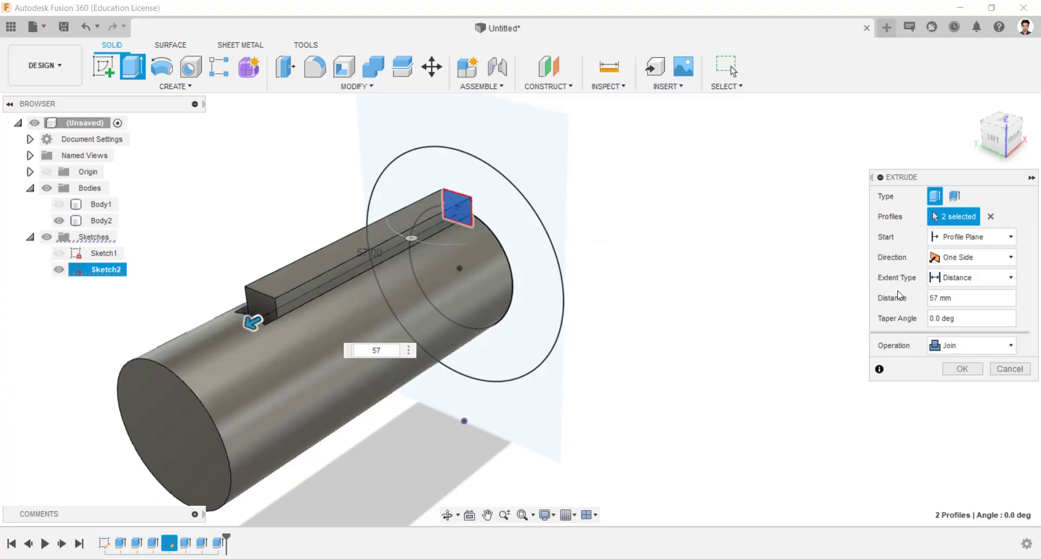
left_click(971, 345)
left_click(967, 408)
left_click(971, 368)
Show the fork body and hide the sketch with the hub circles and keyway rectangle
scroll(472, 316, "down", 2)
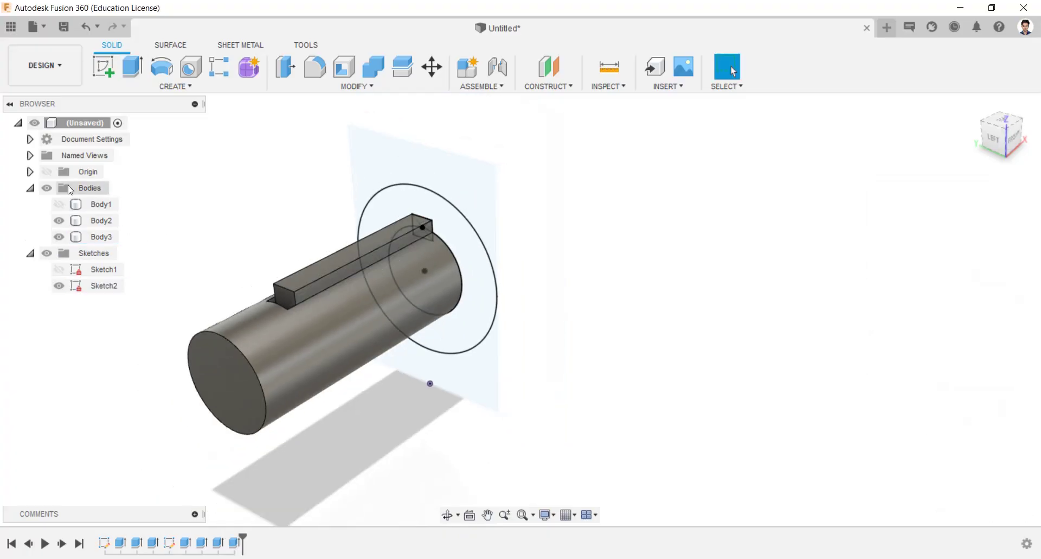
left_click(60, 204)
middle_click_drag(428, 289, 342, 271, "shift")
left_click(59, 286)
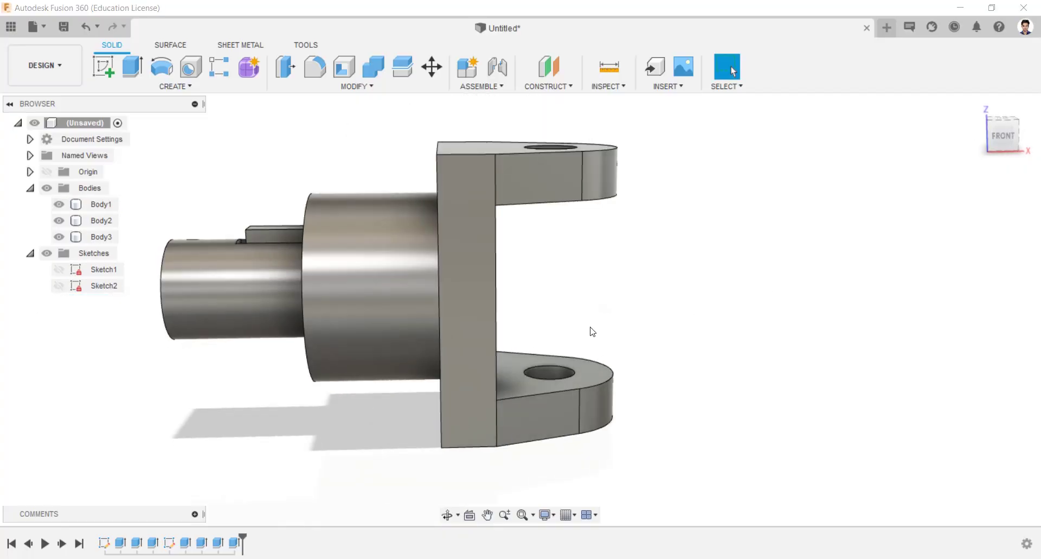
Start a sketch on the inner face of the fork's lower lug and hide the fork, shaft and key bodies
middle_click_drag(593, 332, 578, 354, "shift")
left_click(568, 346)
right_click(569, 347)
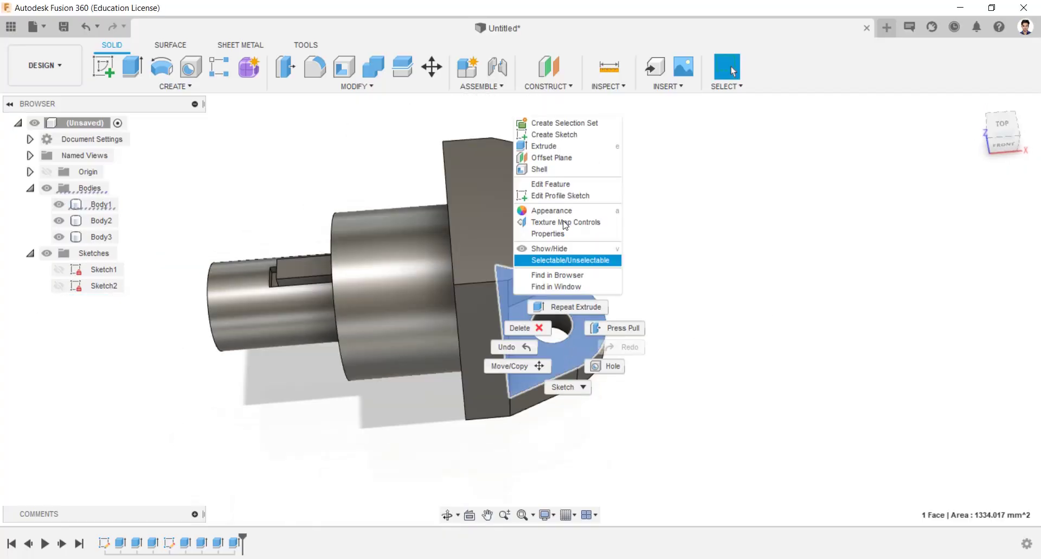
left_click(558, 133)
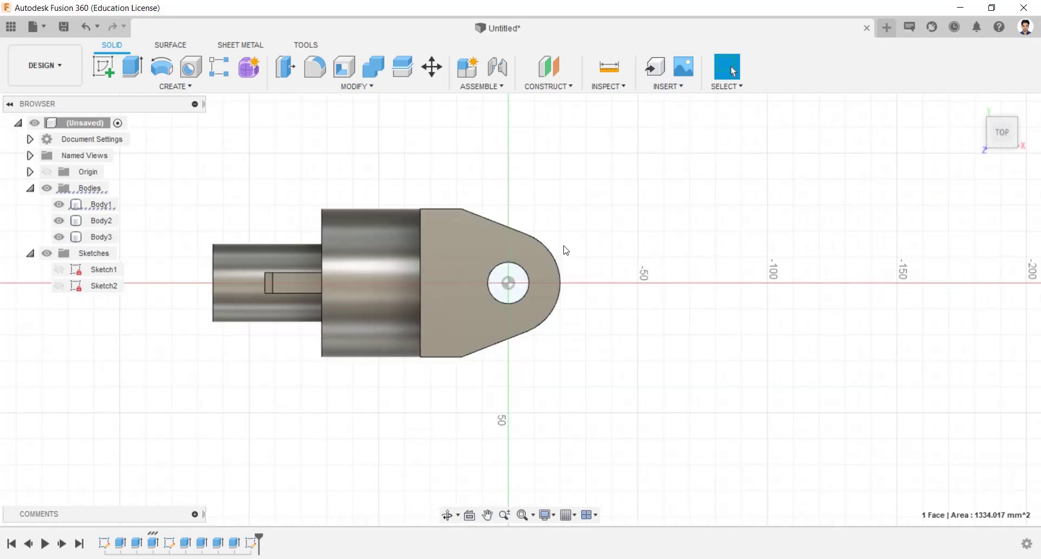
left_click(58, 204)
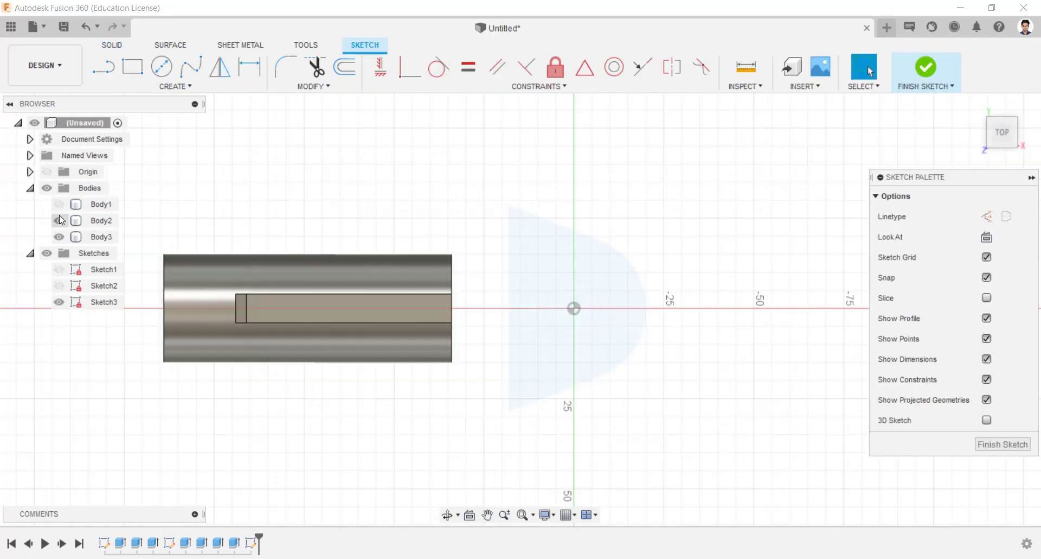
left_click(59, 220)
left_click(58, 237)
Sketch concentric 32 mm and 16 mm circles centred on the origin and finish the sketch
left_click(161, 76)
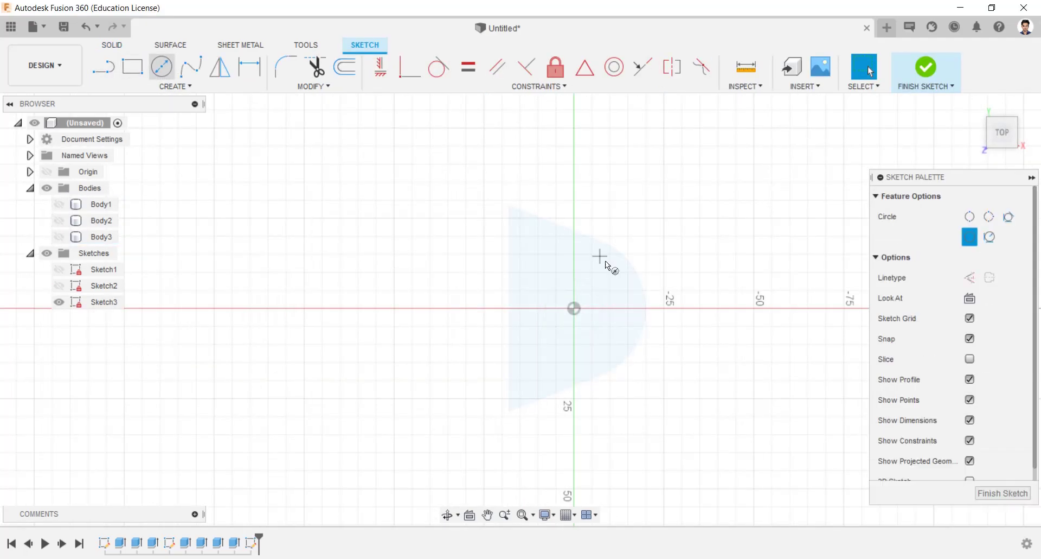
left_click(574, 308)
type("32")
key("Return")
left_click(574, 308)
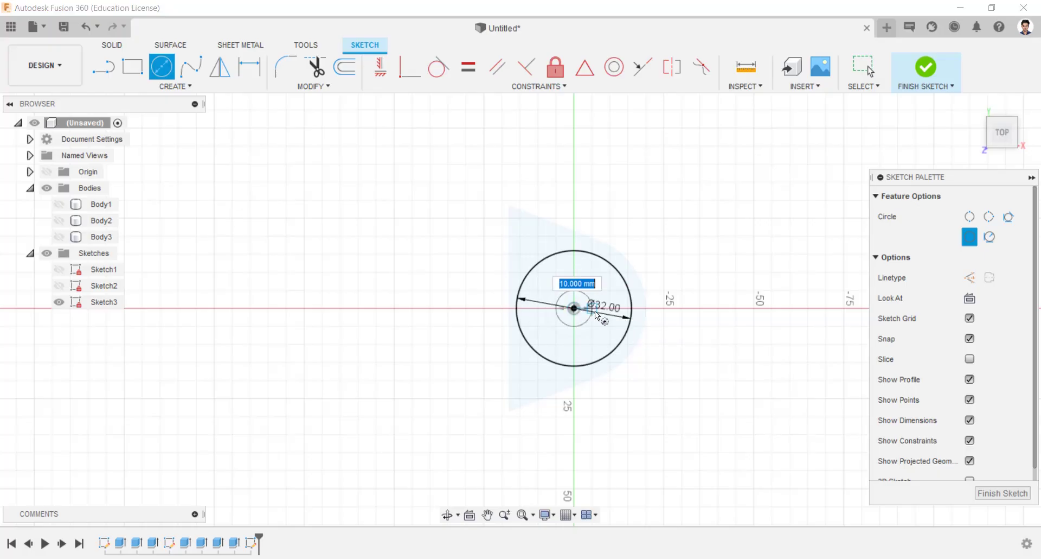
type("16")
key("Return")
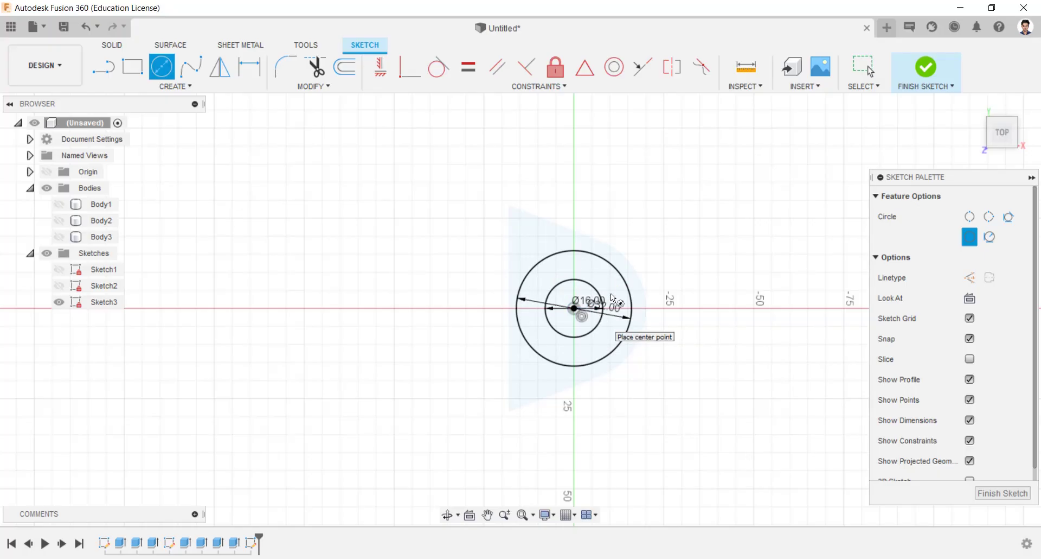
left_click(931, 69)
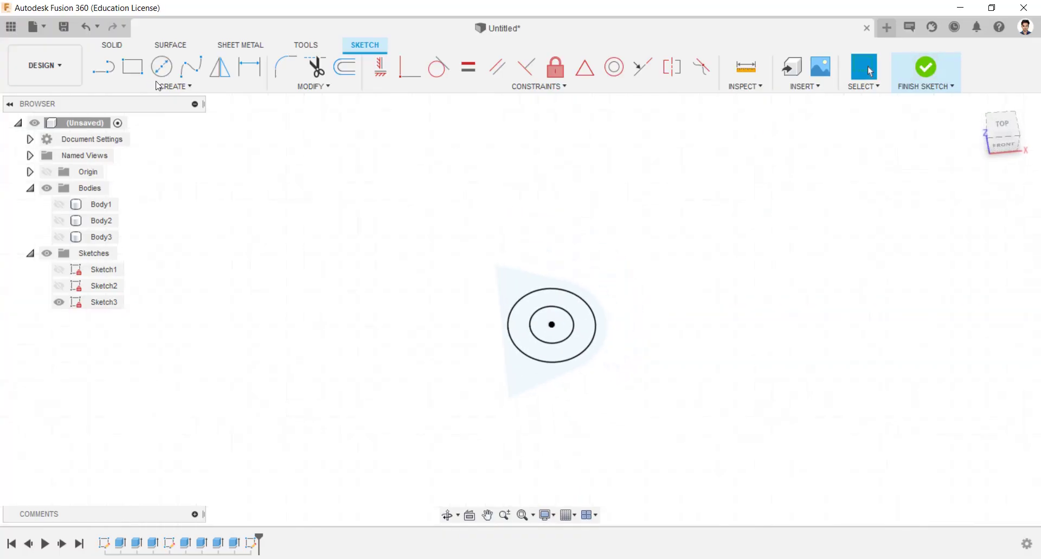
Extrude the ring between the two circles 56 mm upward as a new body
left_click(143, 72)
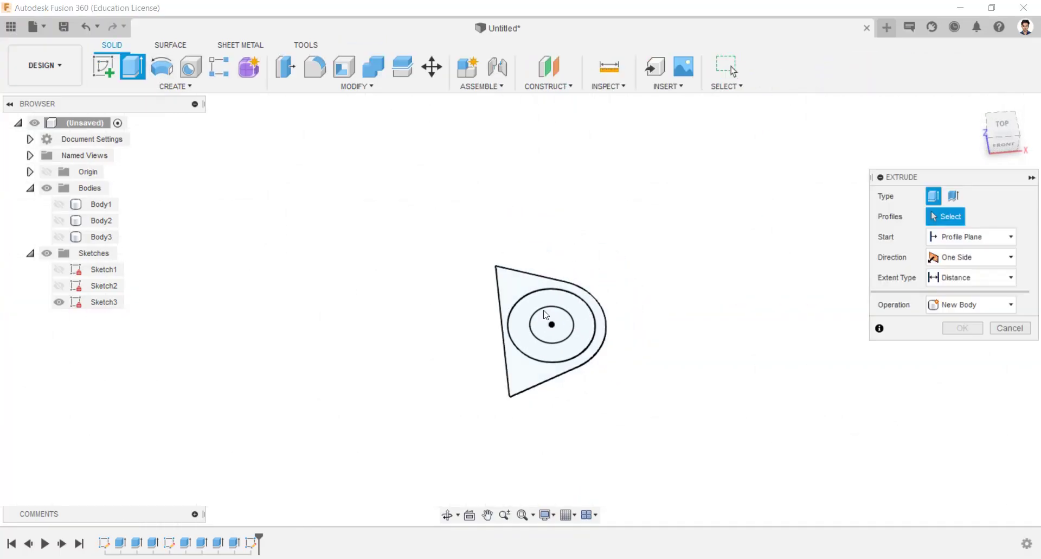
left_click(584, 325)
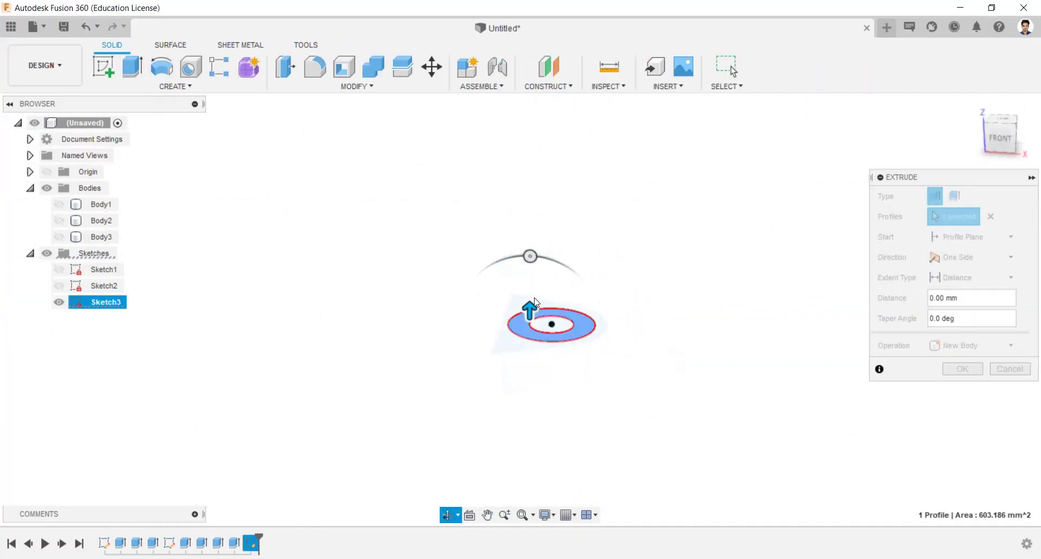
type("56")
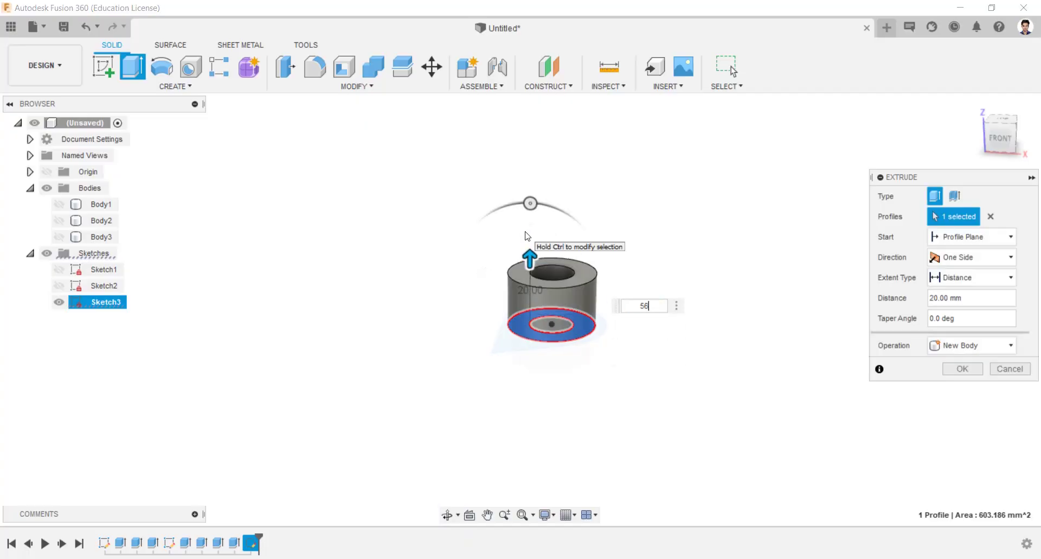
left_click(962, 367)
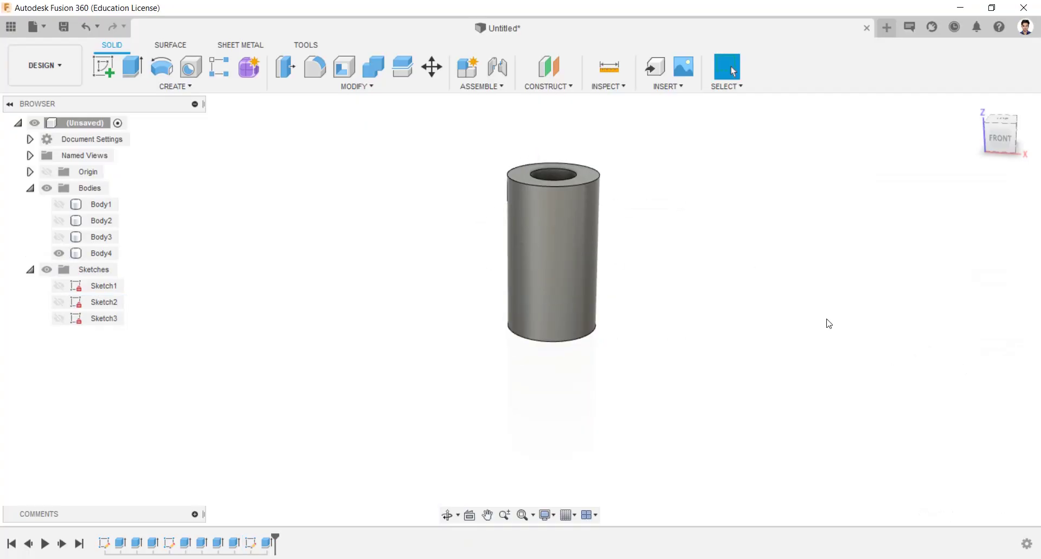
On the front origin plane, sketch concentric 32 mm and 16 mm circles overlapping the side of the hollow cylinder
left_click(99, 69)
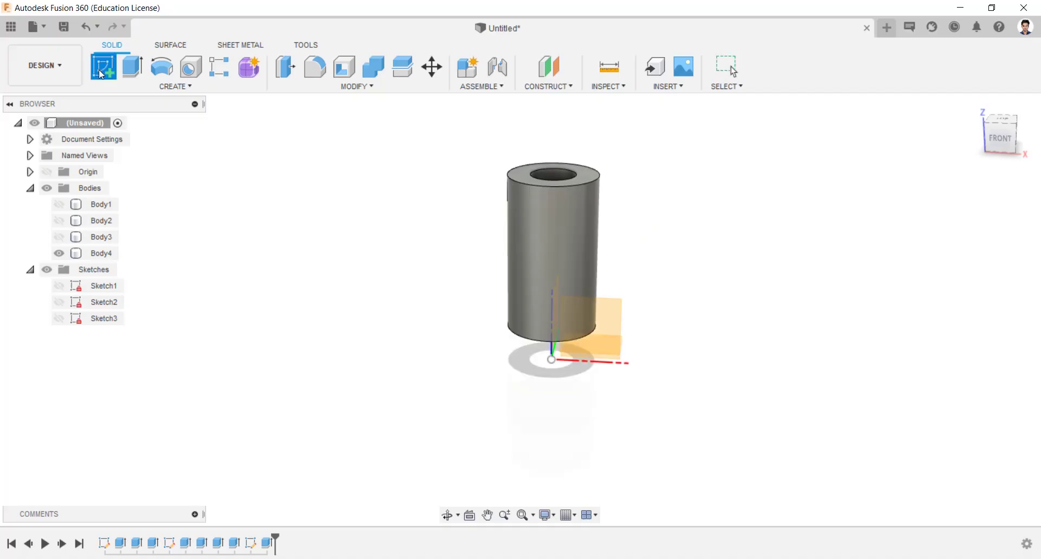
left_click(614, 334)
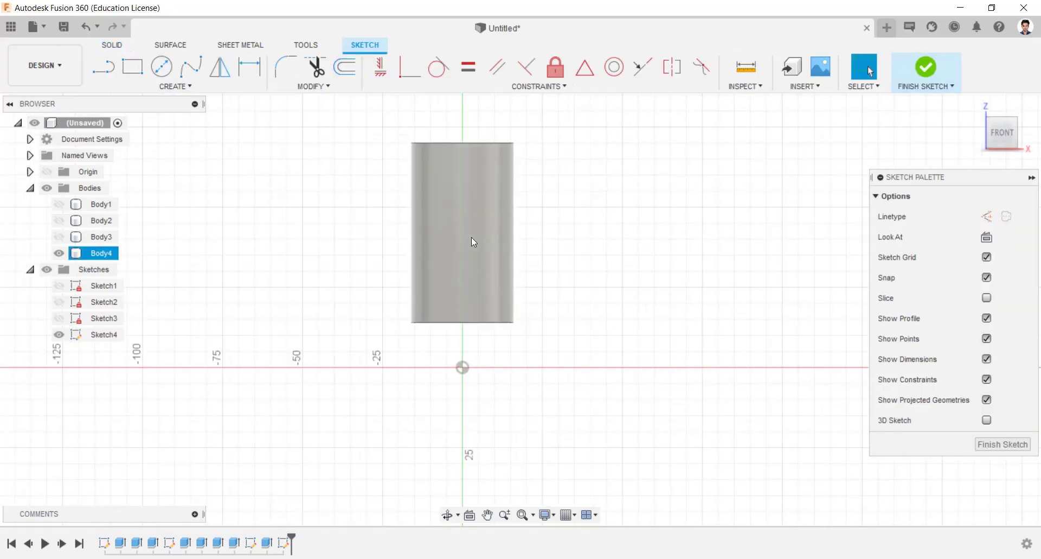
left_click(162, 67)
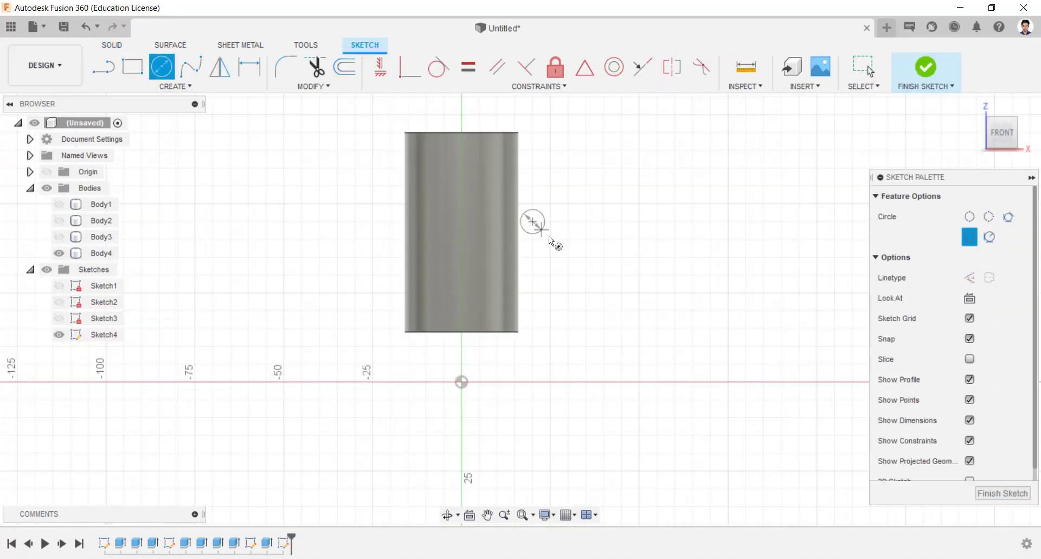
left_click(533, 221)
type("32")
key("Return")
left_click(532, 223)
type("1")
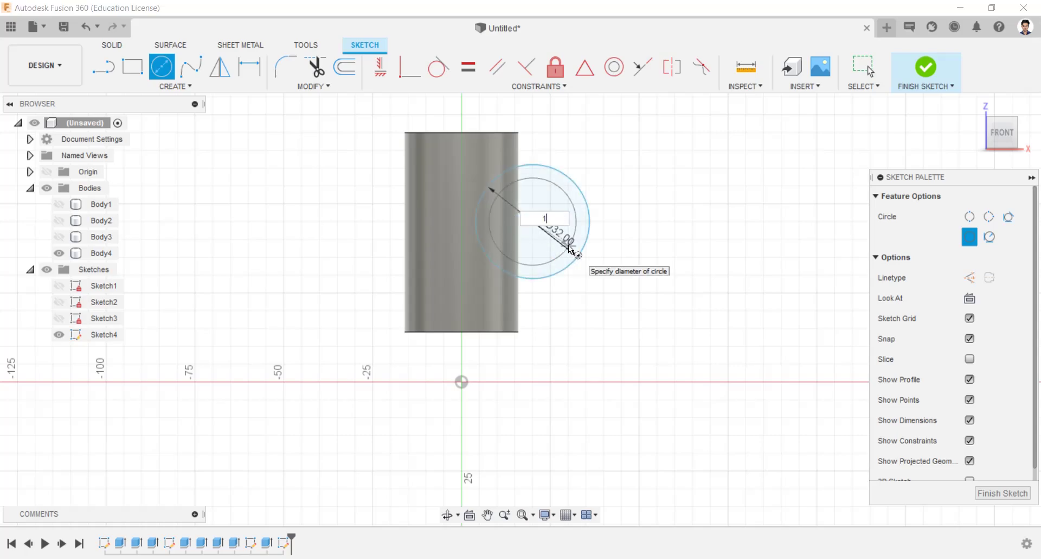
type("6")
key("Return")
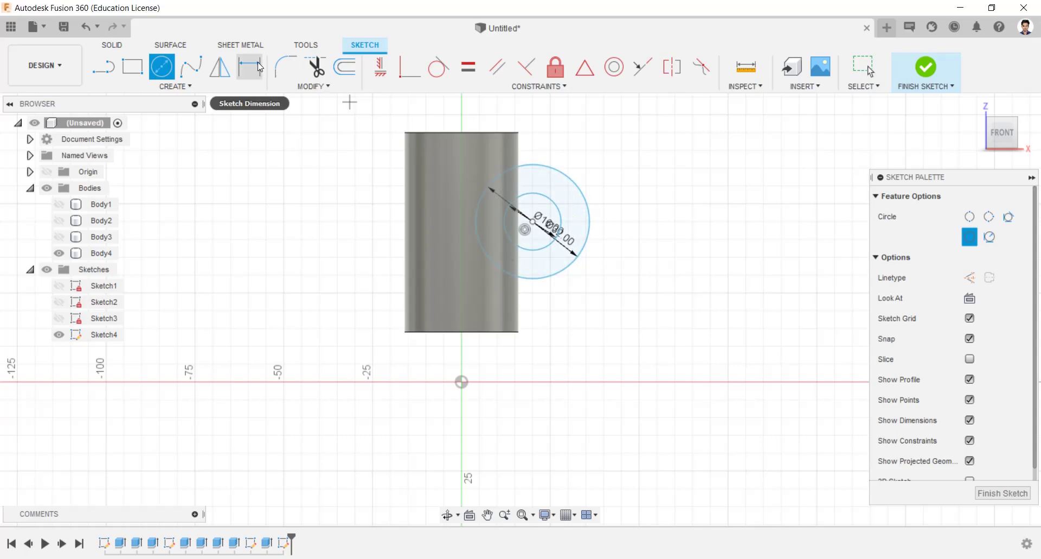
Dimension the circles' centre 18 mm horizontally from the origin
left_click(250, 66)
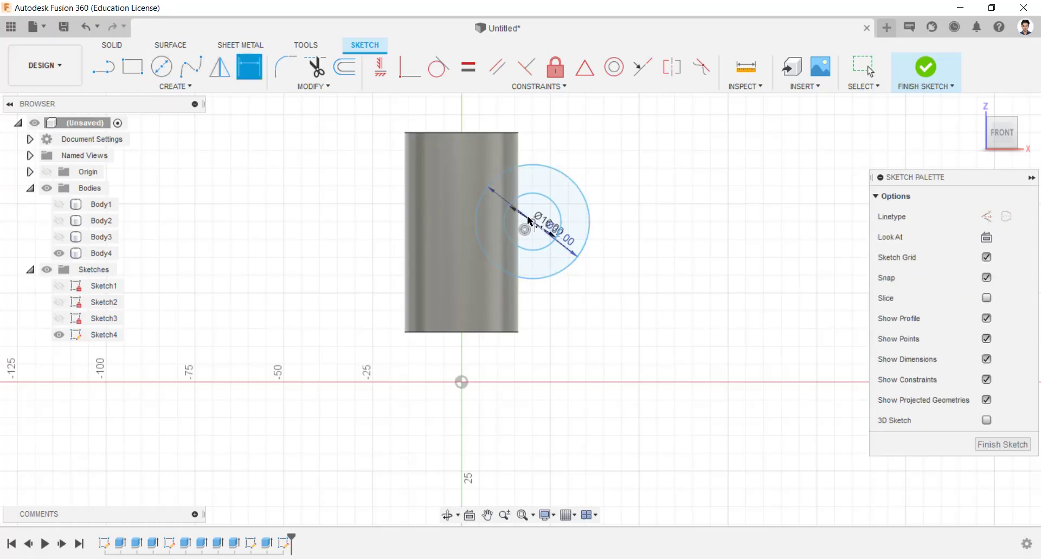
left_click(532, 220)
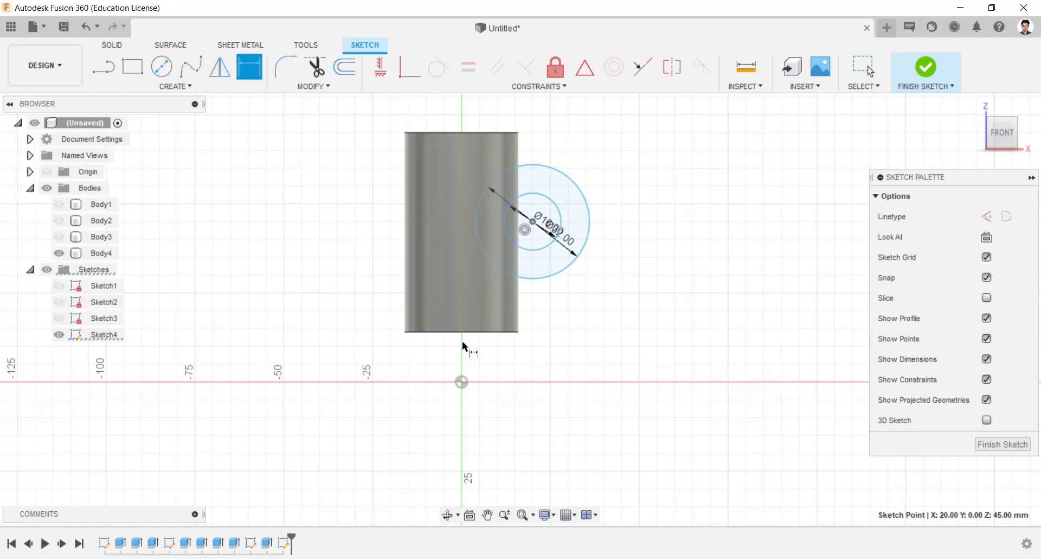
left_click(462, 381)
left_click(484, 114)
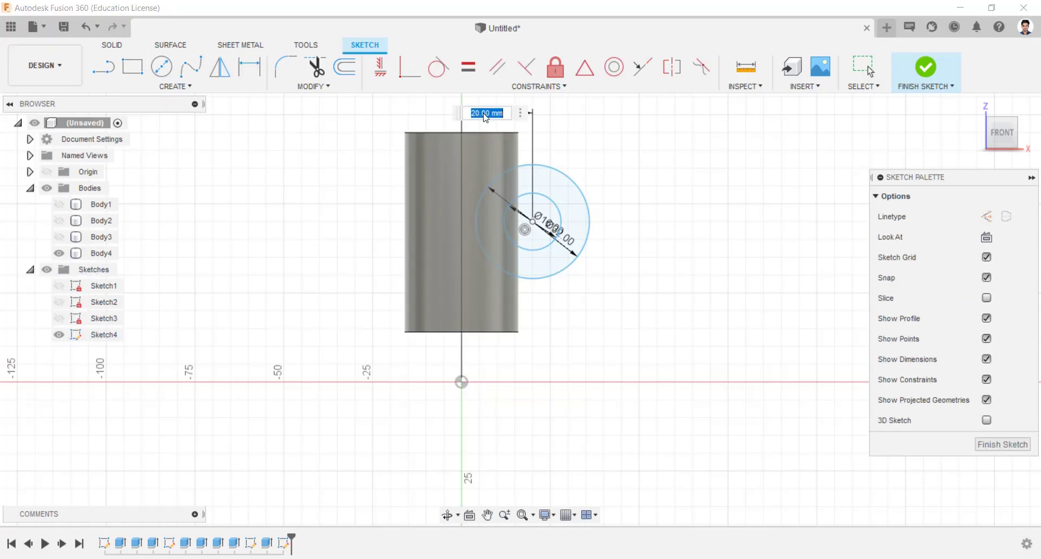
key("Return")
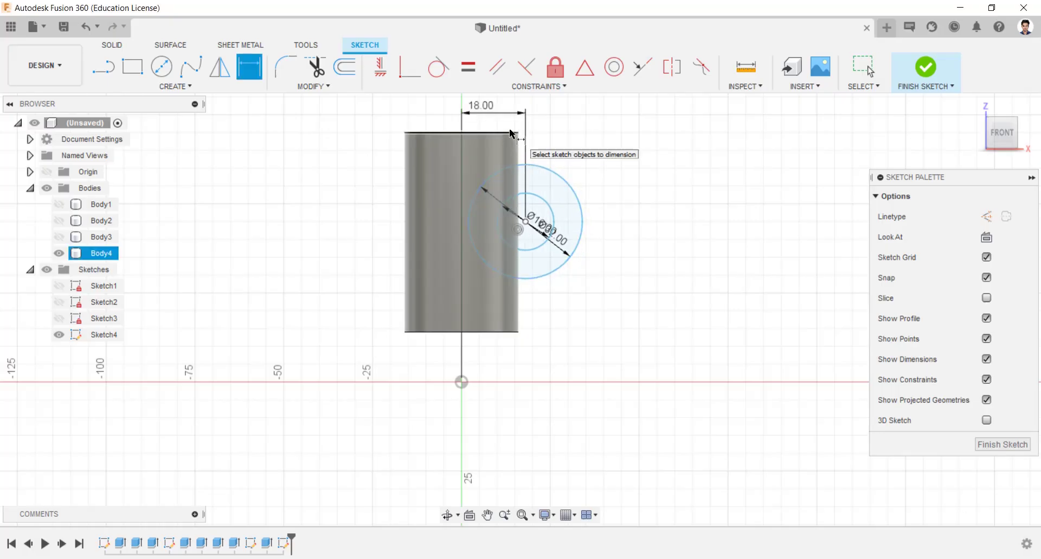
Dimension the circles' centre 56/2 mm below the cylinder's top edge and finish the sketch
left_click(511, 133)
left_click(526, 222)
left_click(659, 220)
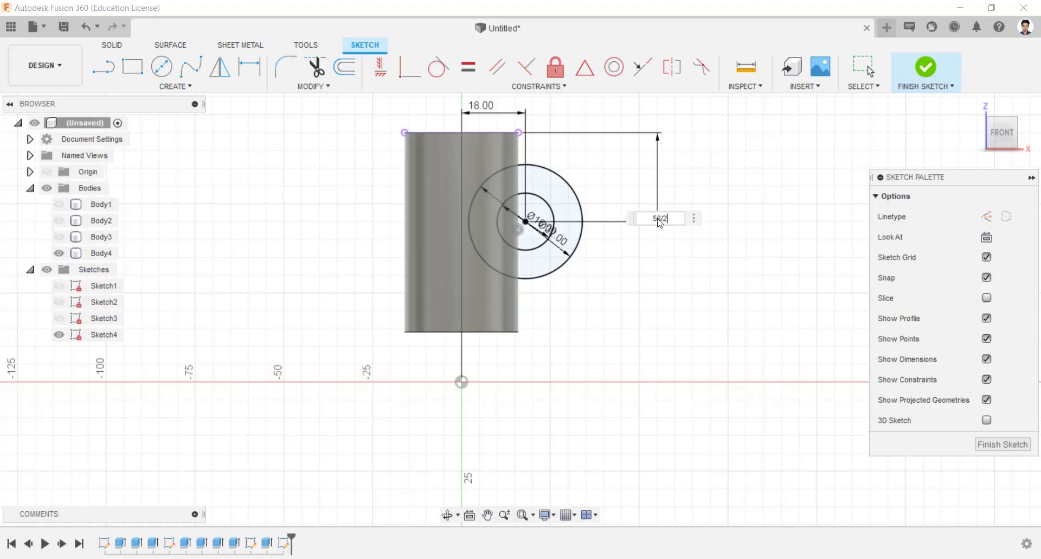
type("56/2")
key("Return")
scroll(658, 226, "up", 1)
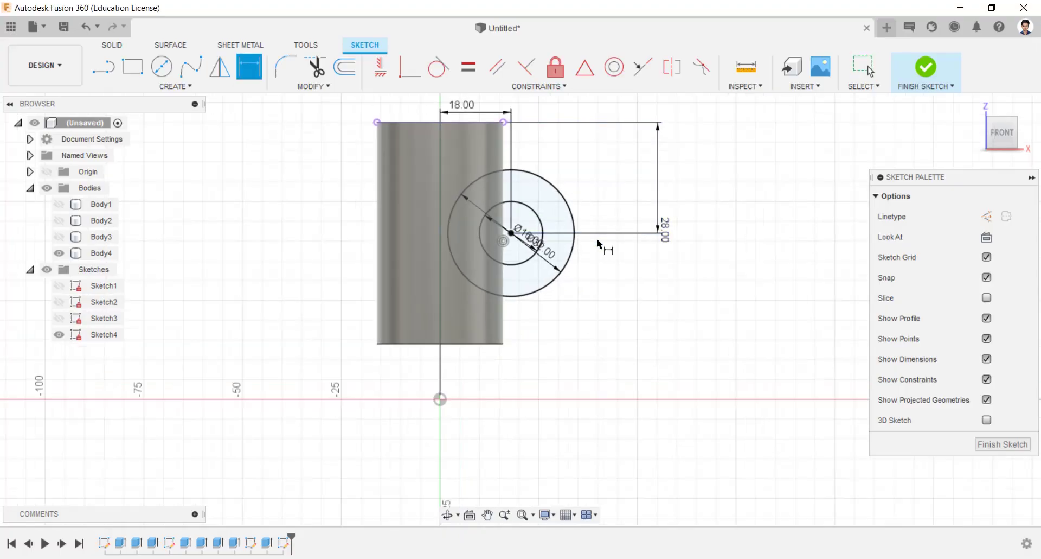
left_click(925, 71)
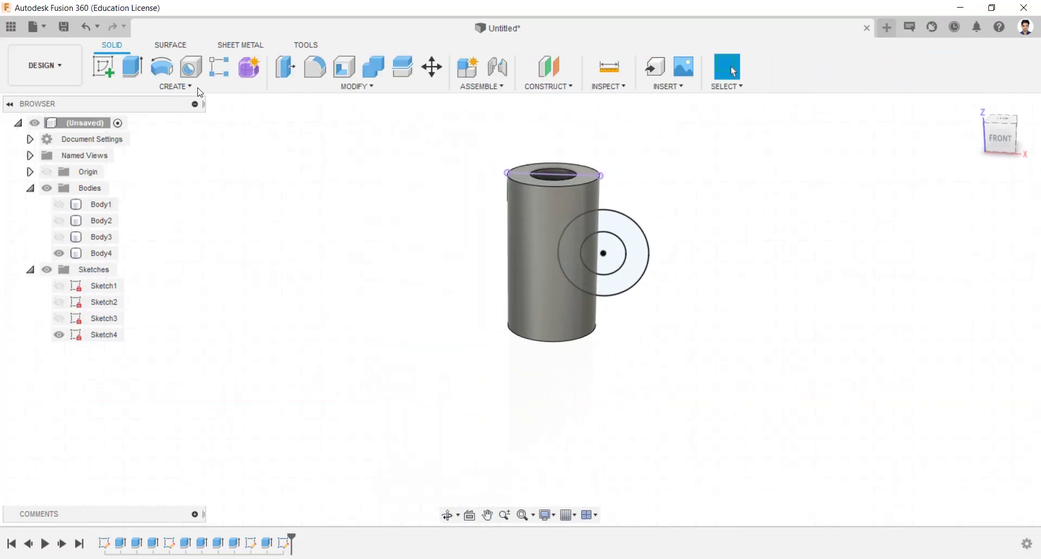
Extrude the ring profile symmetrically to a whole length of 56 mm, joining it to the hollow cylinder
left_click(134, 66)
left_click(632, 233)
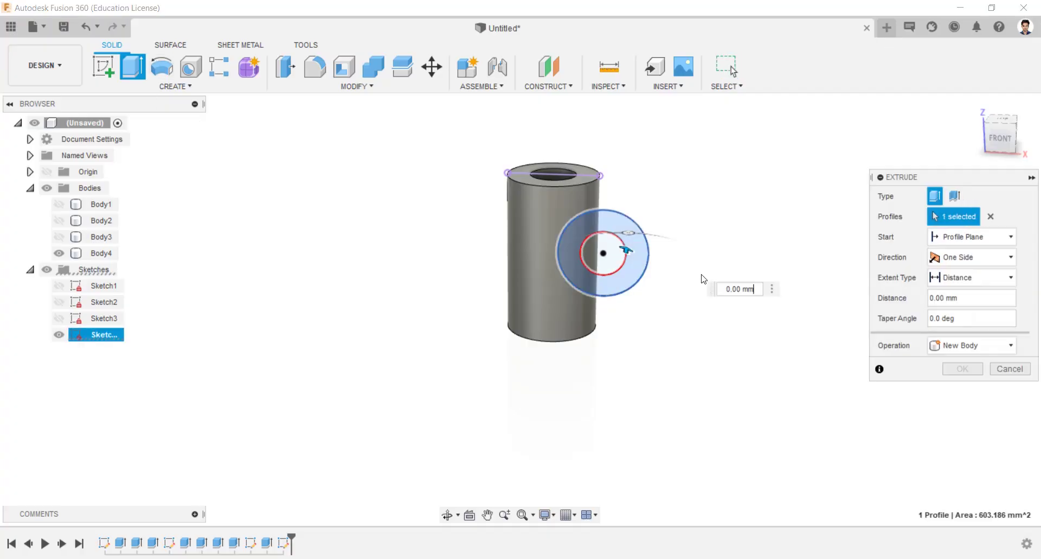
left_click(987, 258)
left_click(971, 305)
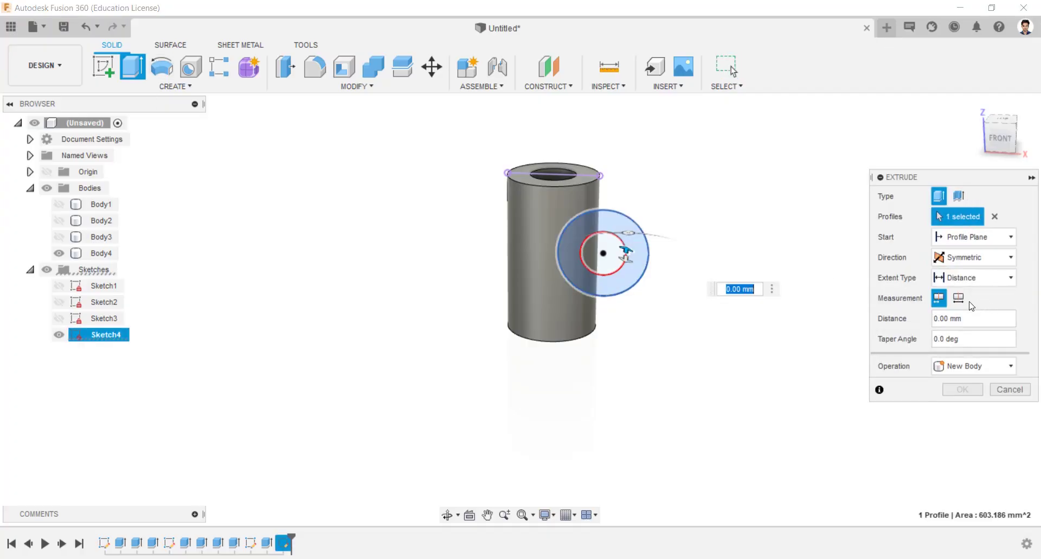
type("6")
left_click(940, 371)
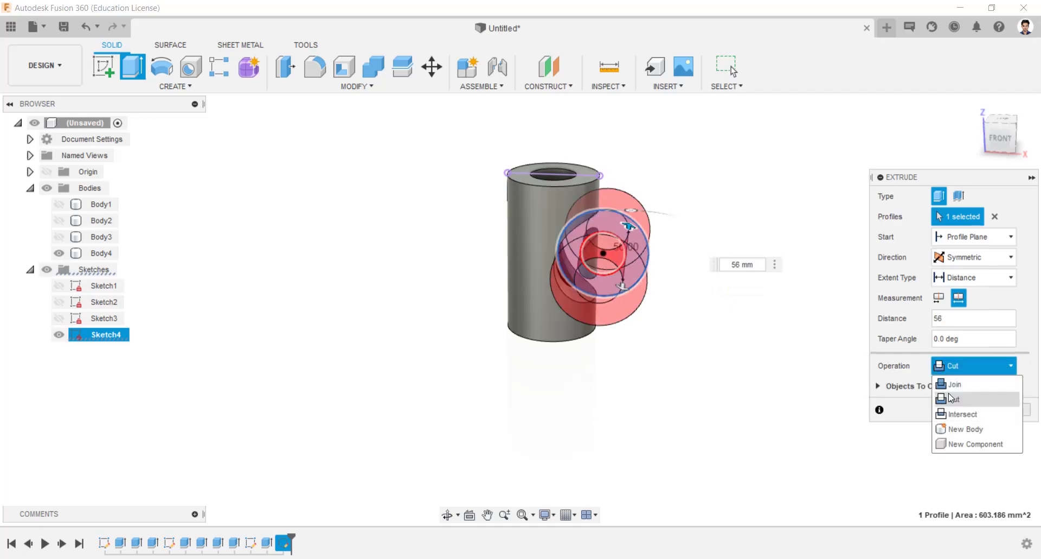
left_click(946, 397)
left_click(962, 409)
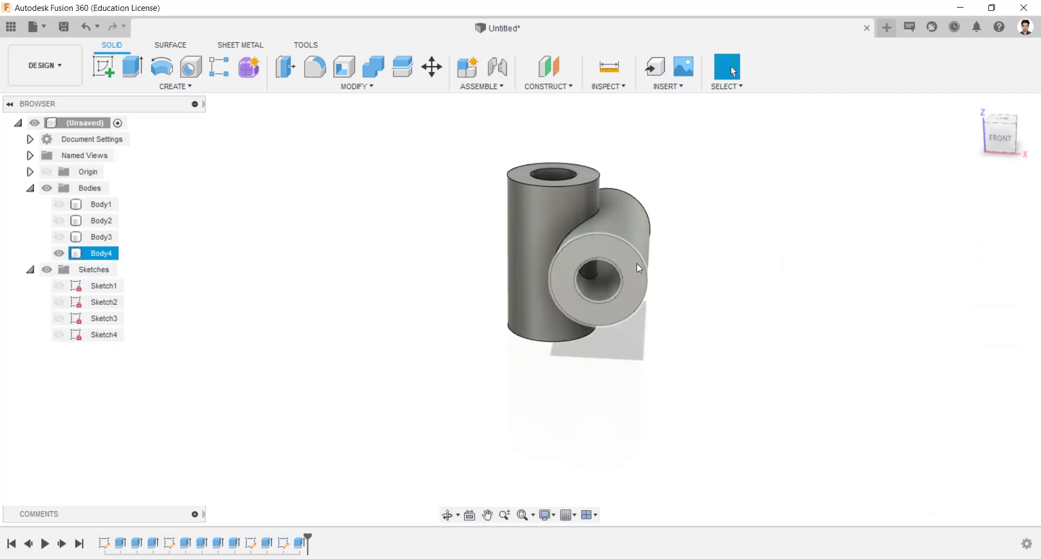
Delete the remnant face of the vertical cylinder that protrudes into the horizontal bore
middle_click_drag(629, 265, 582, 256, "shift")
scroll(582, 257, "up", 4)
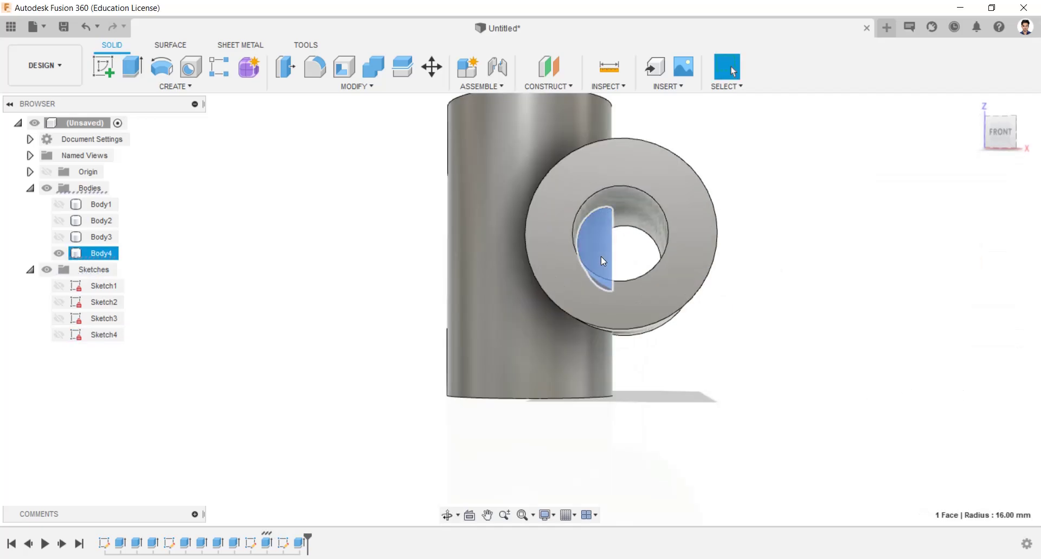
key("Delete")
scroll(602, 256, "down", 3)
middle_click_drag(602, 256, 619, 294, "shift")
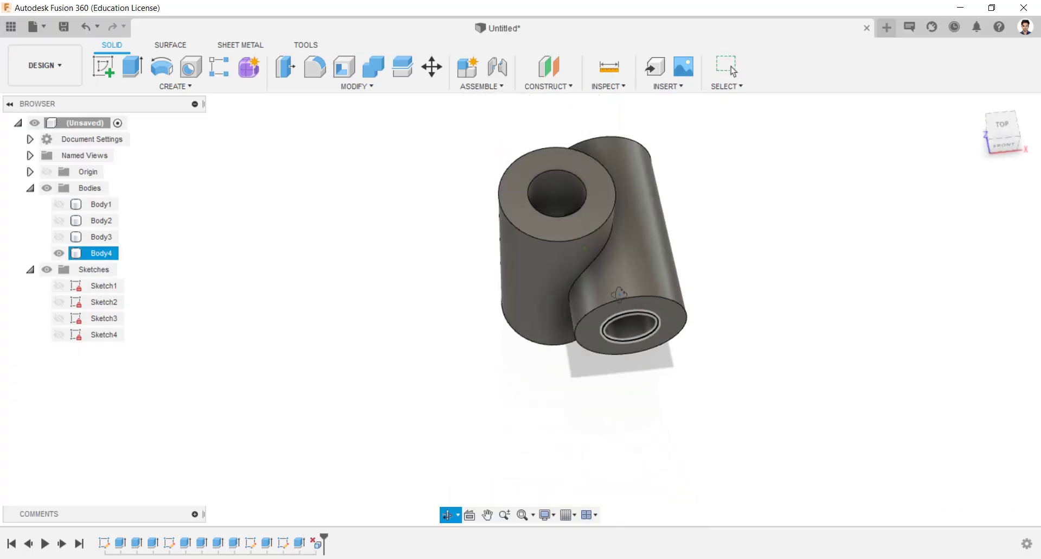
Delete the remnant face of the horizontal cylinder that protrudes into the vertical bore
left_click(731, 66)
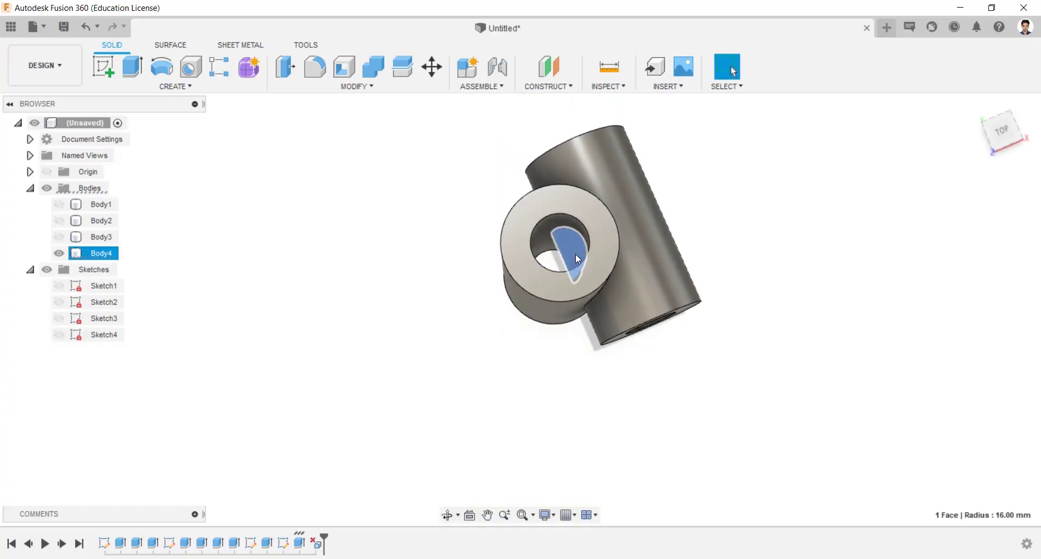
key("F4")
left_click_drag(591, 265, 560, 185)
middle_click_drag(561, 184, 556, 214, "shift")
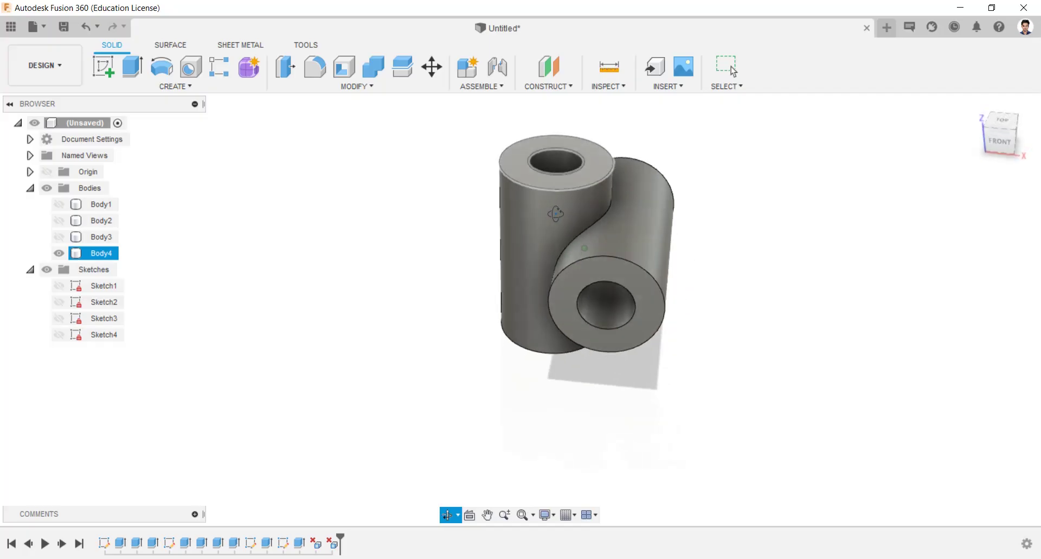
left_click(106, 252)
key("Escape")
Show the fork body and start a sketch on the outer face of its lower lug
left_click(59, 204)
middle_click_drag(335, 247, 510, 275, "shift")
right_click(509, 275)
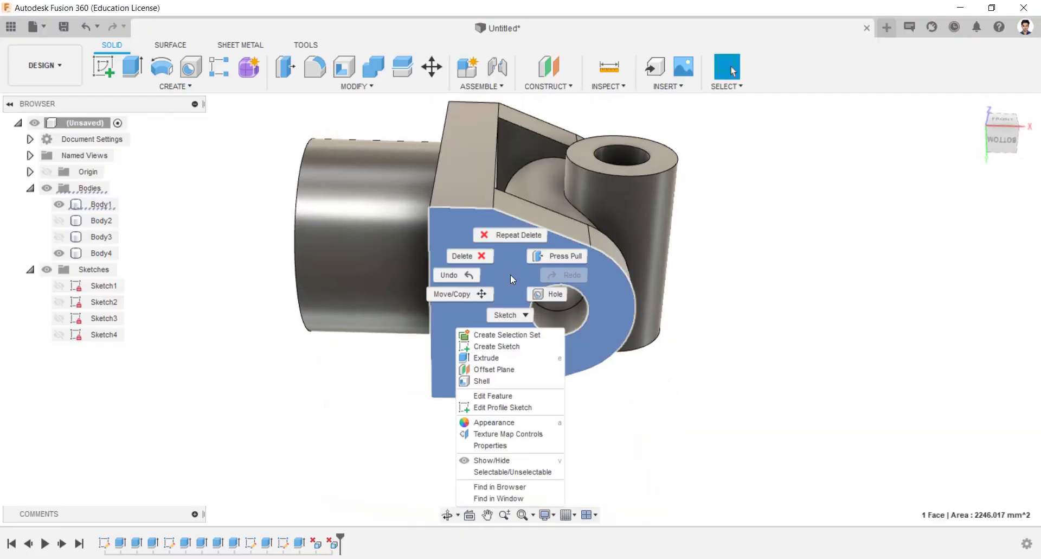
left_click(497, 346)
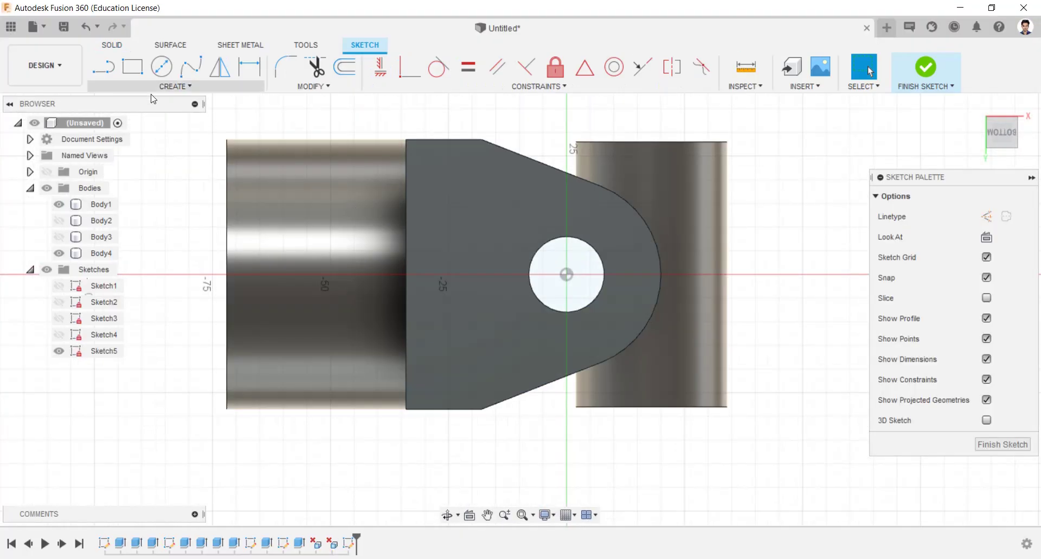
Draw two concentric circles of 16 mm and 25 mm diameter centred on the lug's hole
left_click(162, 67)
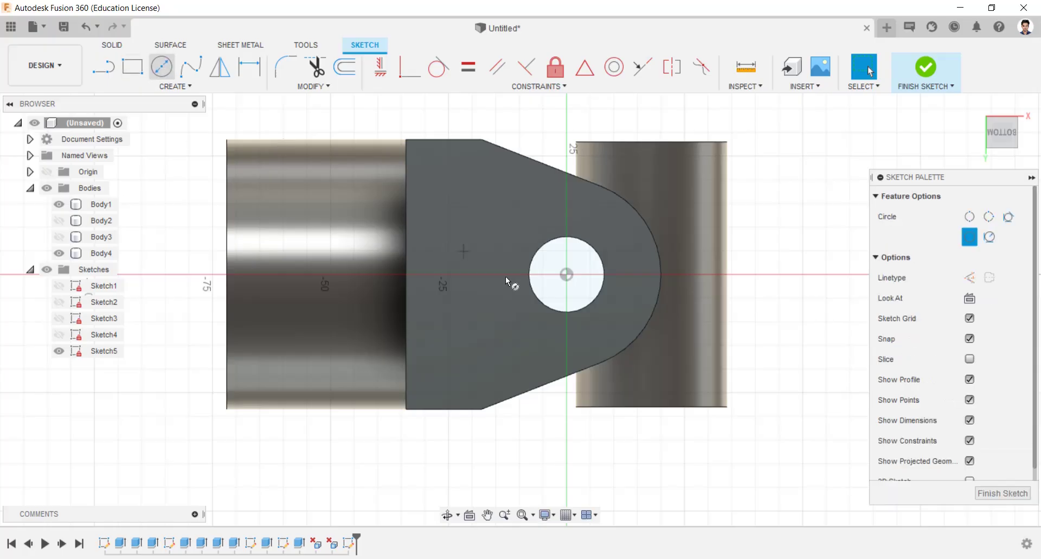
left_click(566, 275)
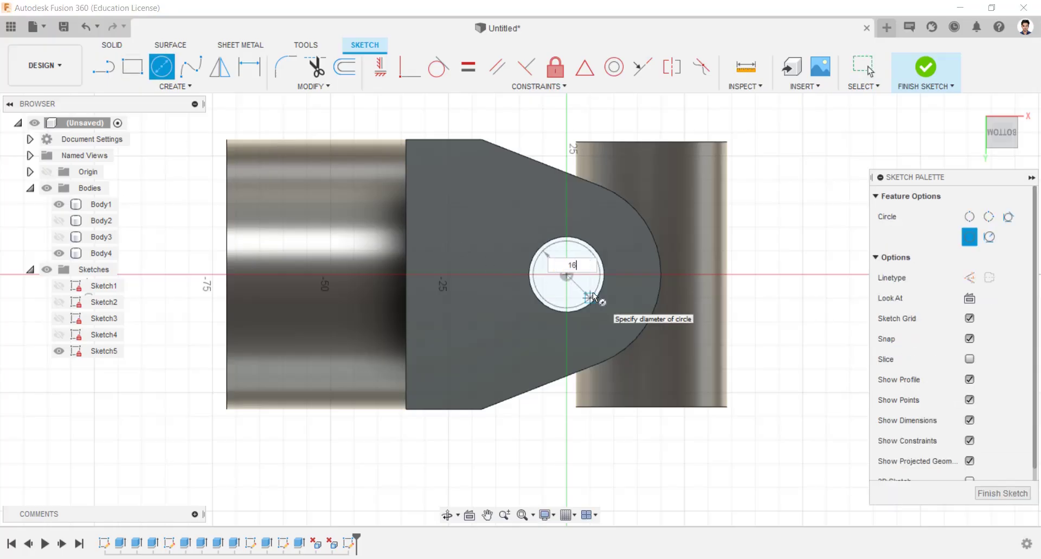
type("16")
key("Return")
left_click(567, 274)
type("25")
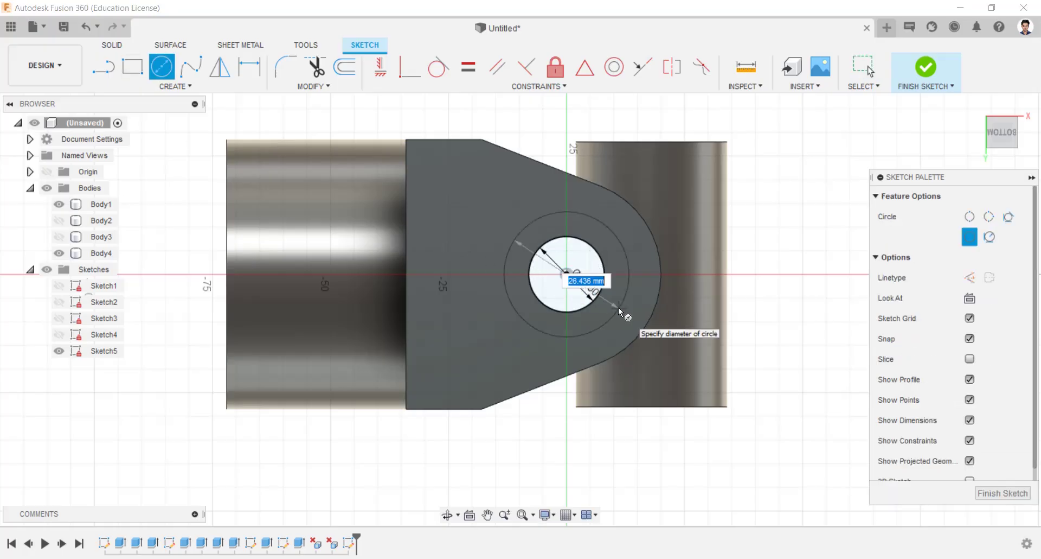
key("Return")
Hide the centre block and fork bodies and finish the sketch
middle_click_drag(667, 177, 667, 255, "shift")
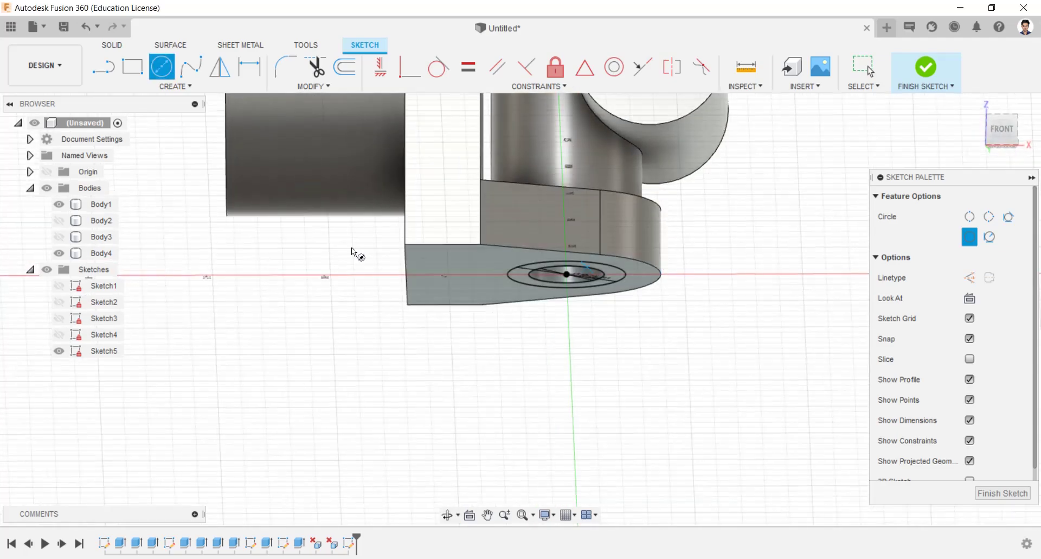
left_click(60, 253)
left_click(59, 204)
scroll(400, 238, "down", 3)
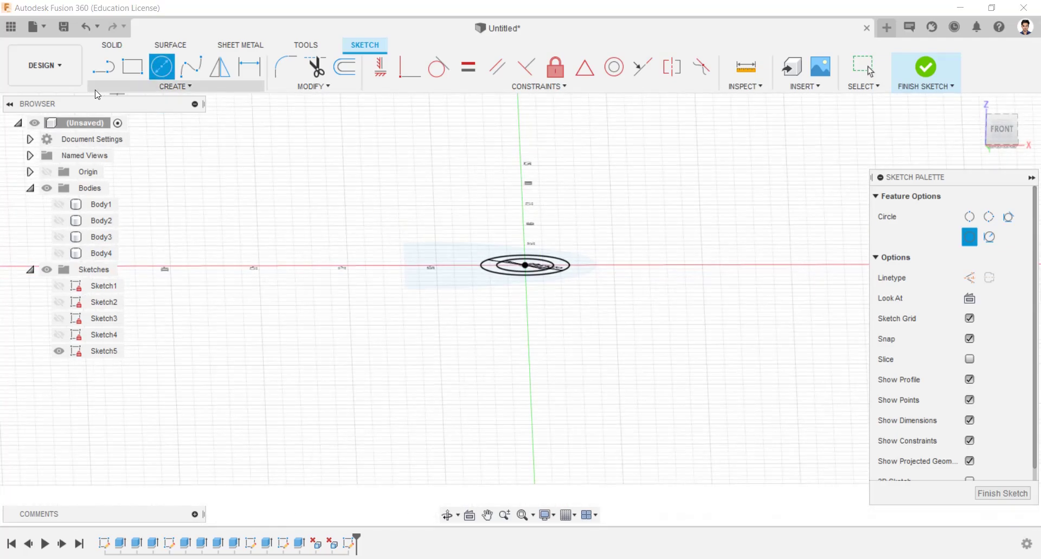
left_click(917, 68)
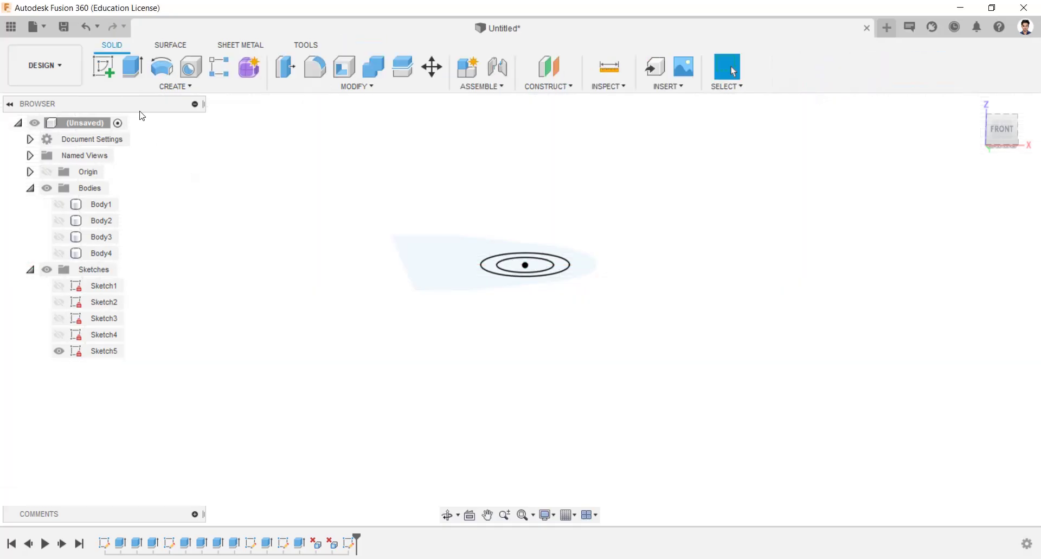
Extrude both circle profiles downward as a new body to form the pin's head
left_click(137, 69)
left_click(523, 265)
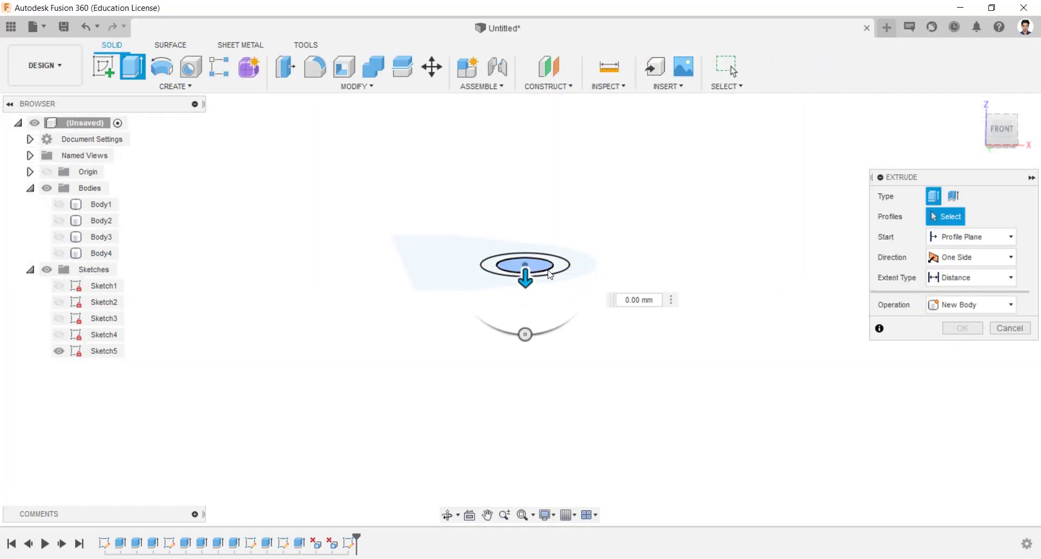
left_click(554, 272)
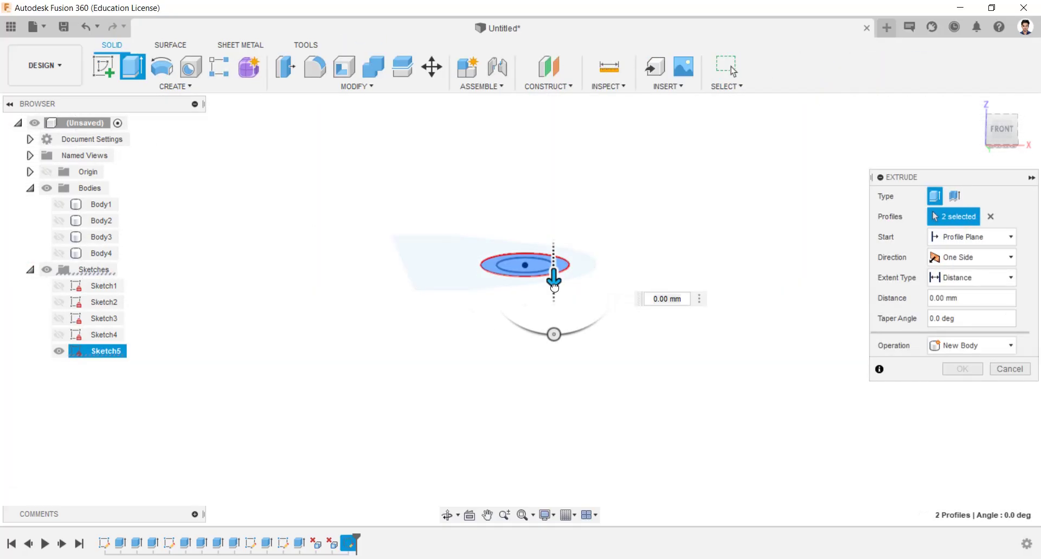
left_click_drag(553, 278, 555, 291)
key("Return")
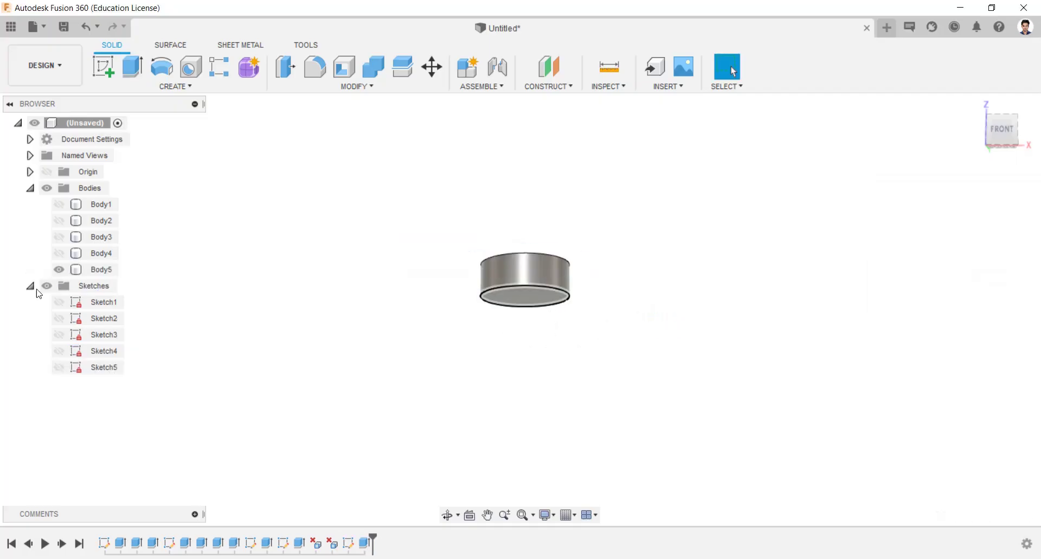
Show the circle sketch again and extrude the inner circle -96 mm, joining it to the head as the pin's shank
left_click(59, 367)
middle_click_drag(510, 250, 504, 281, "shift")
scroll(511, 265, "down", 2)
middle_click_drag(581, 184, 539, 317)
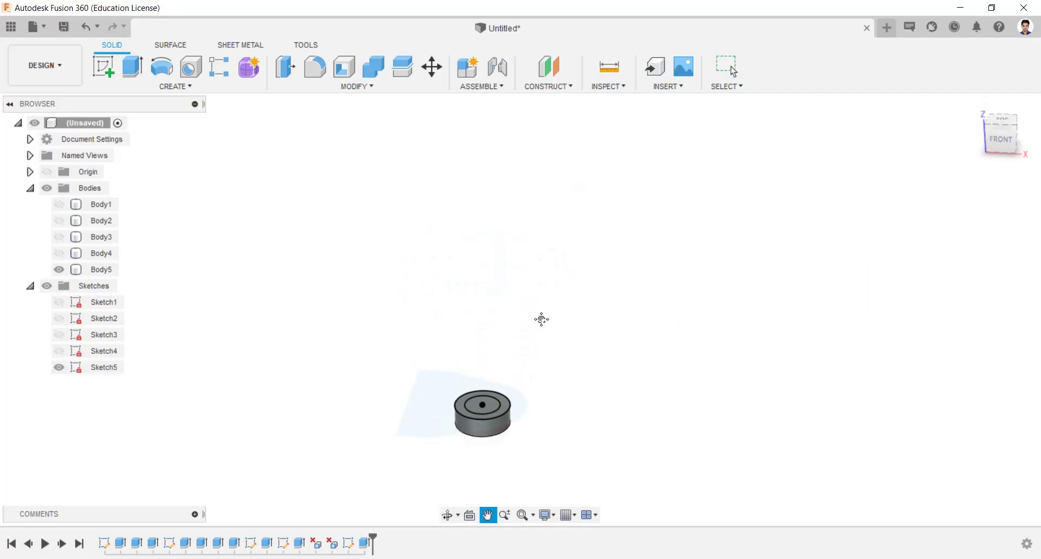
left_click(132, 66)
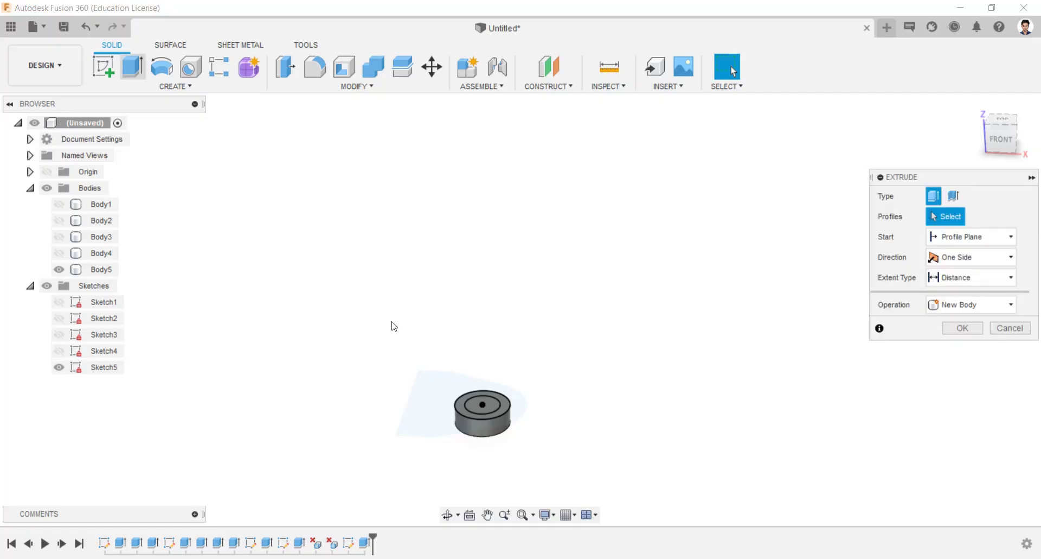
left_click(472, 403)
left_click_drag(497, 313, 516, 247)
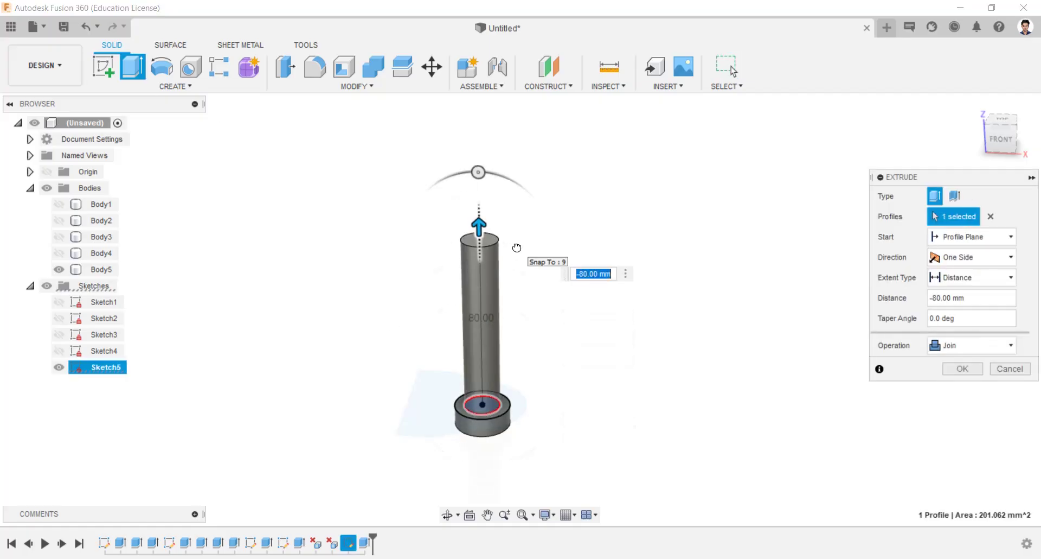
type("-96")
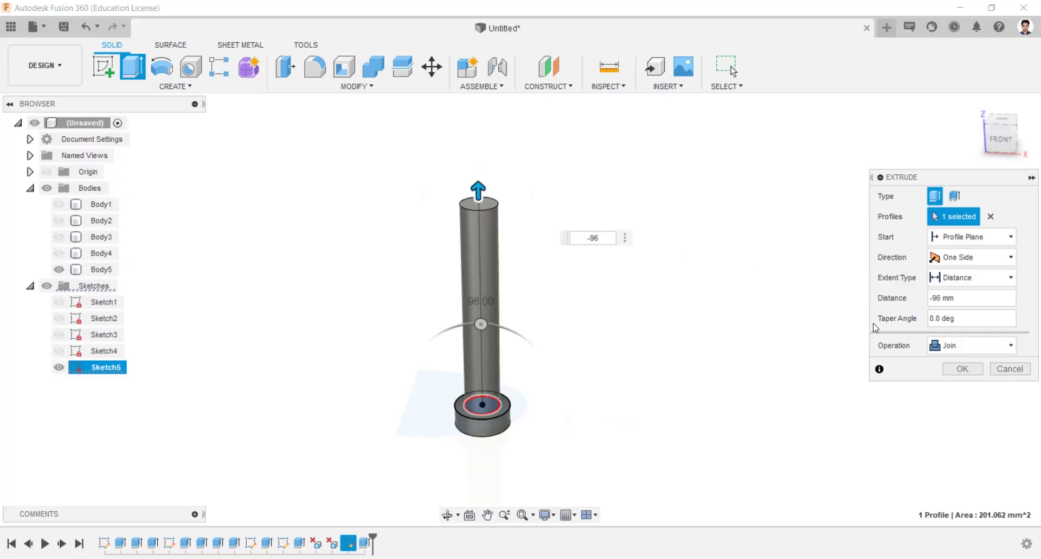
left_click(954, 369)
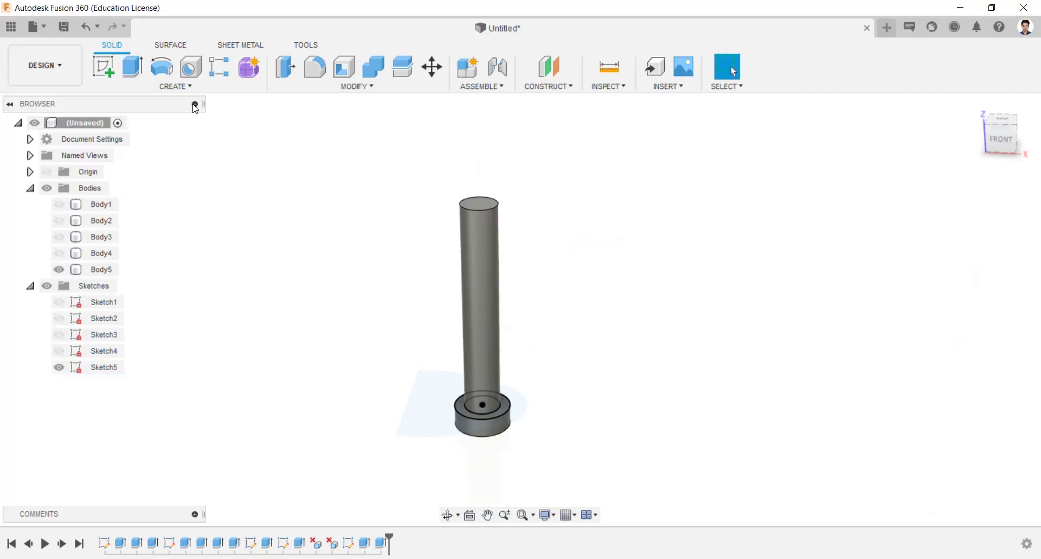
Extrude the ring profile -10 mm from a start offset of -84 mm as a new body to form the collar
left_click(132, 66)
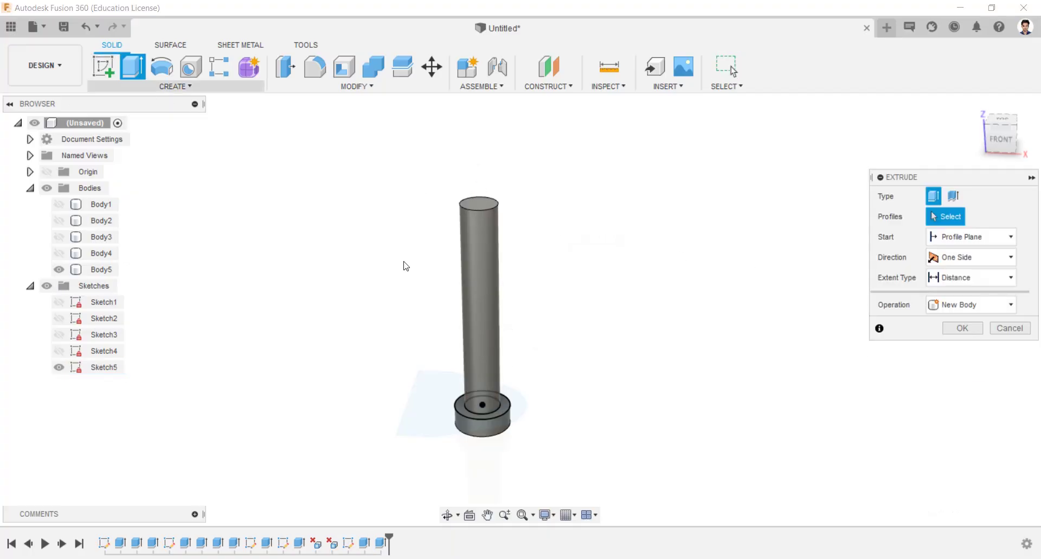
left_click(467, 410)
left_click(971, 236)
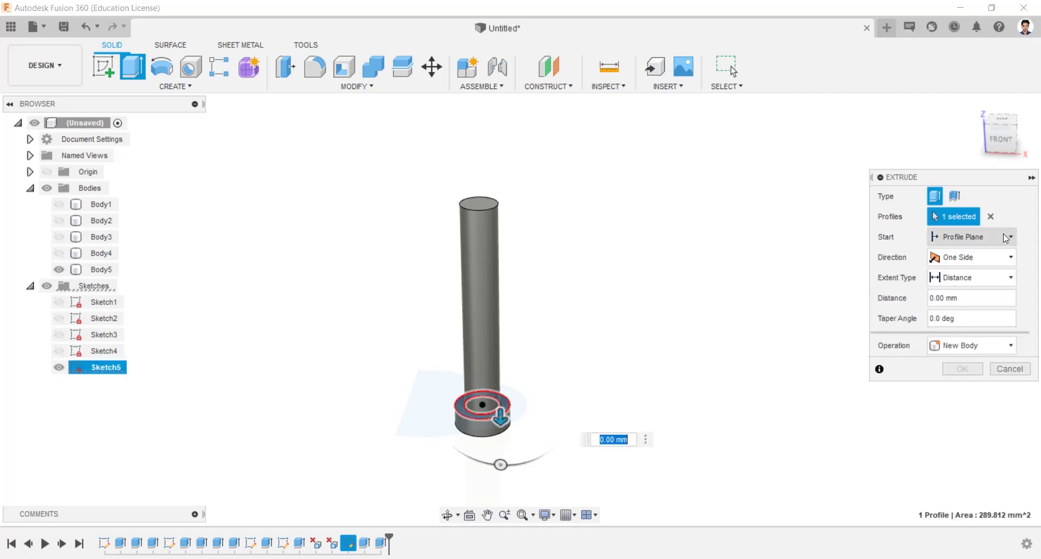
left_click(963, 271)
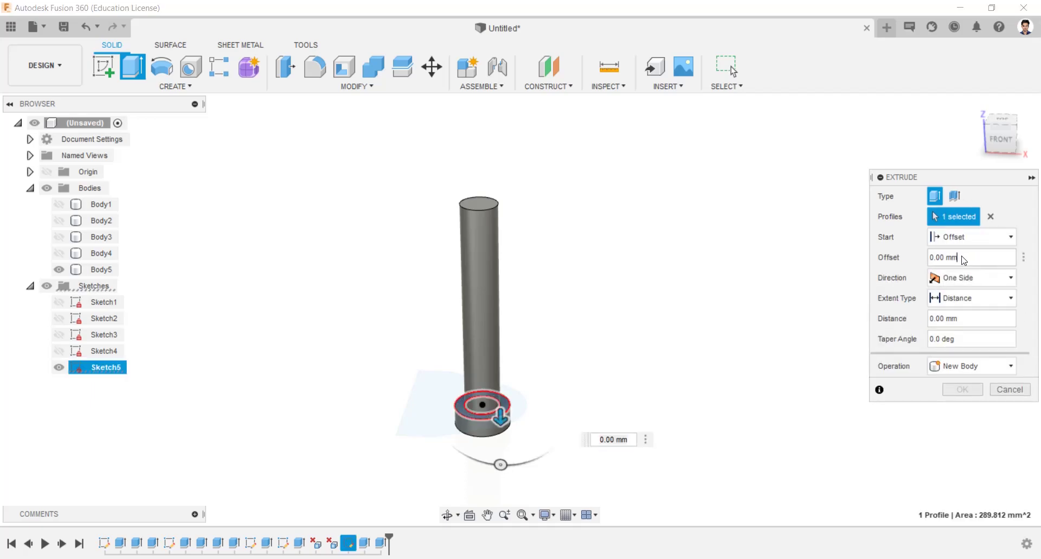
type("-84")
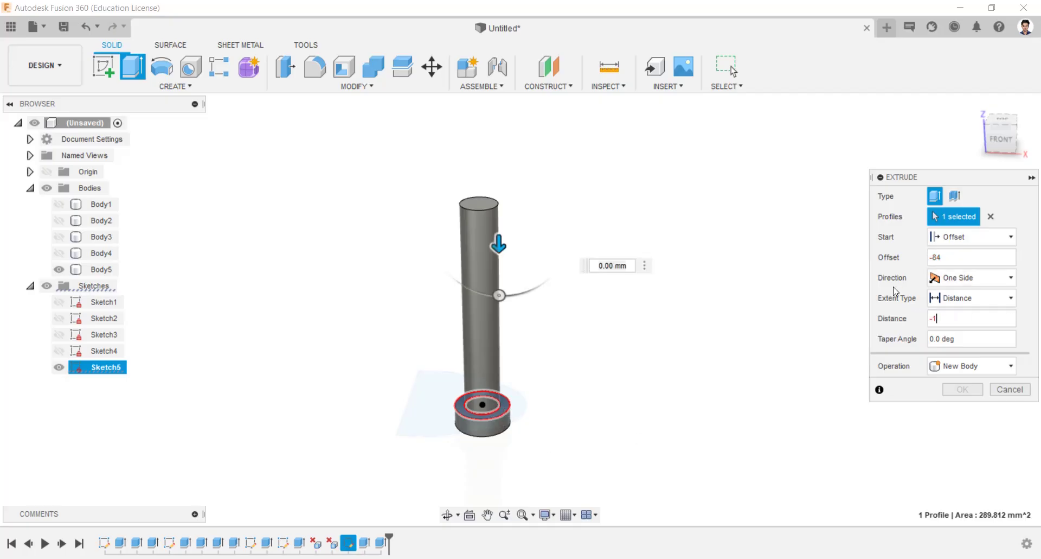
left_click(957, 358)
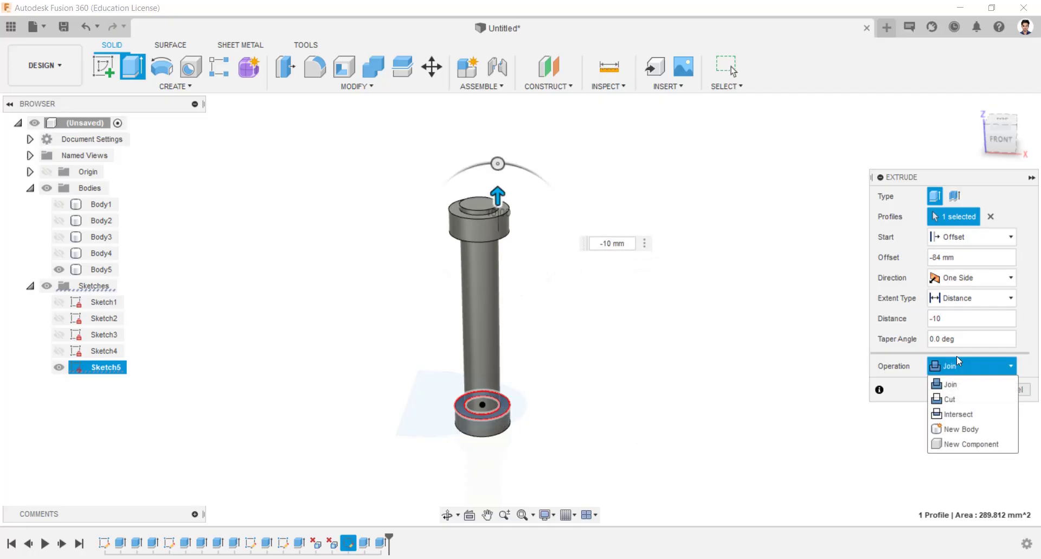
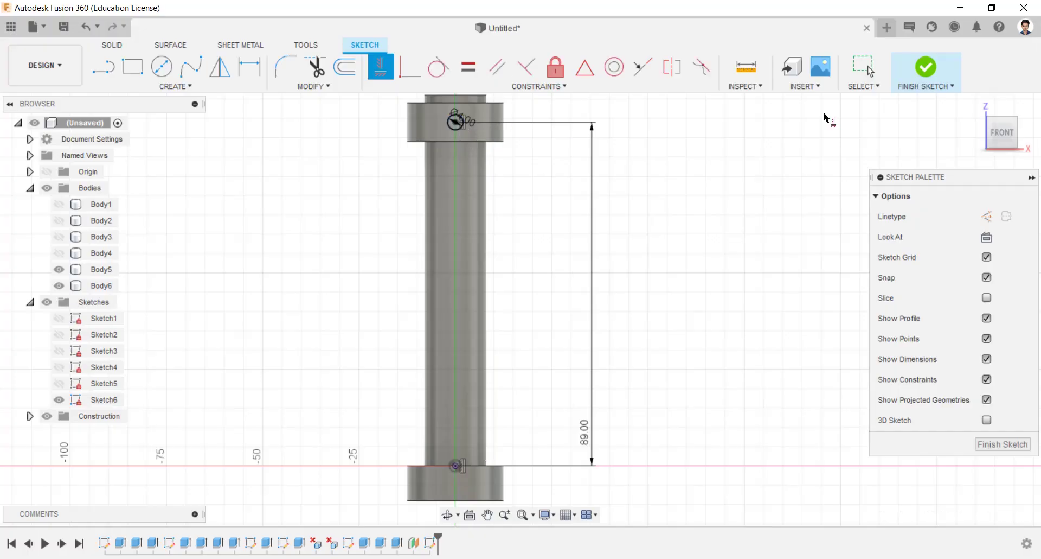
Finish the cross-hole sketch and create a construction plane offset 10 mm from the XZ plane
left_click(927, 67)
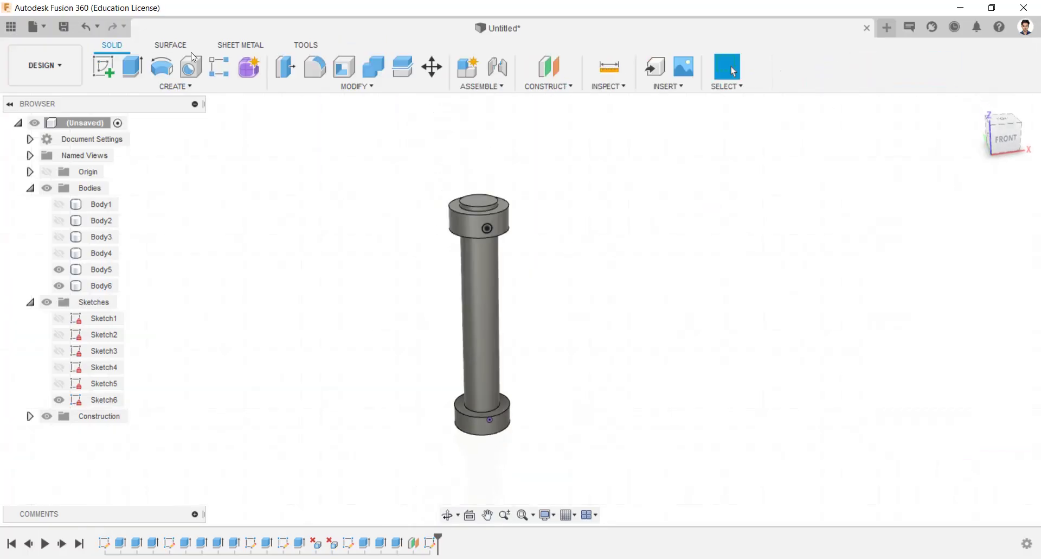
left_click(106, 63)
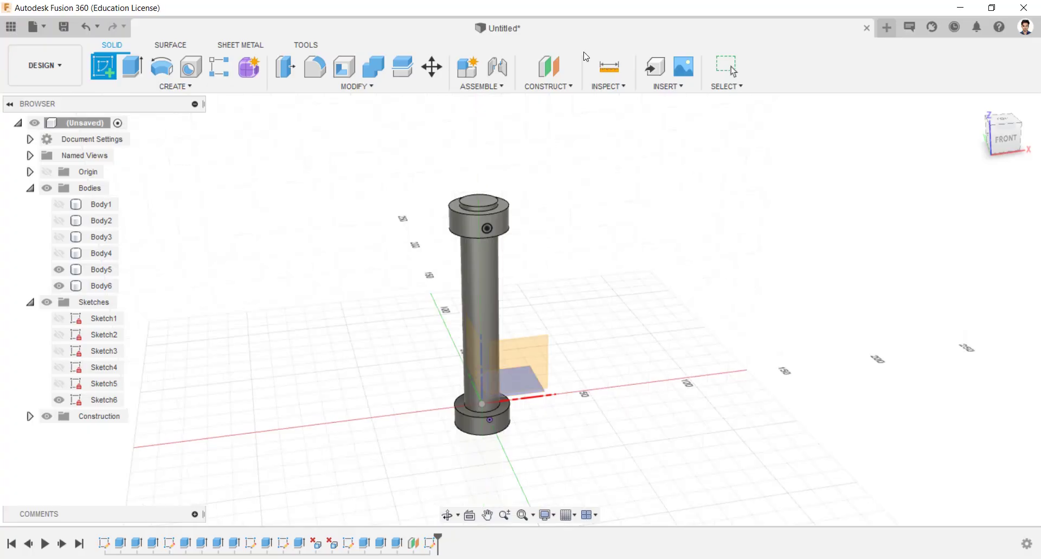
left_click(552, 87)
left_click(555, 101)
left_click(528, 368)
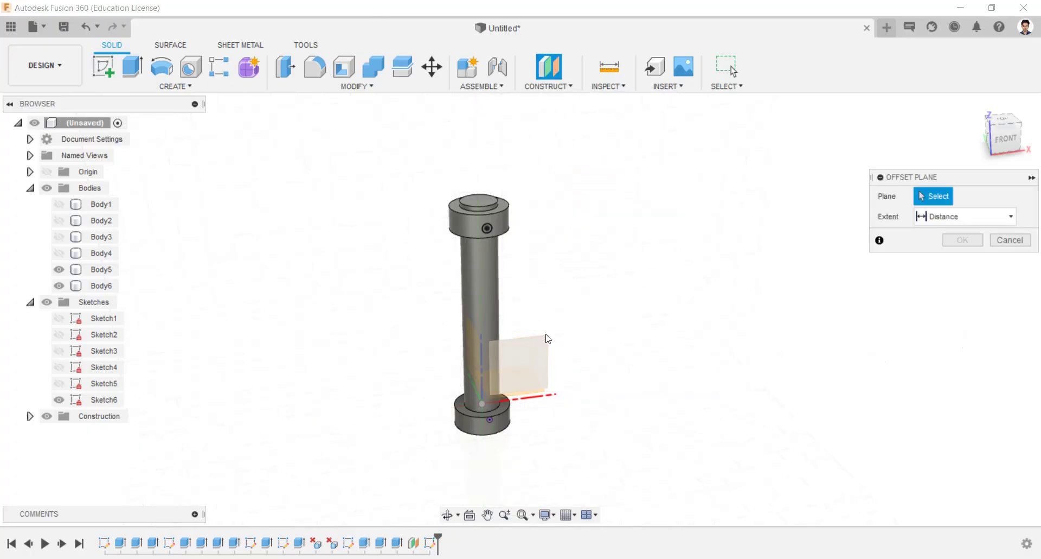
left_click_drag(502, 377, 504, 363)
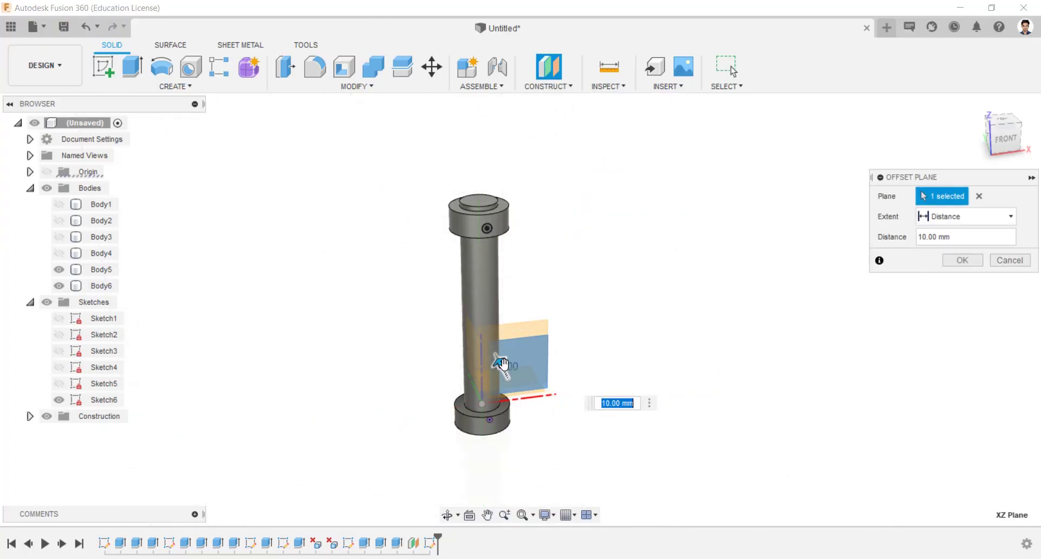
key("Return")
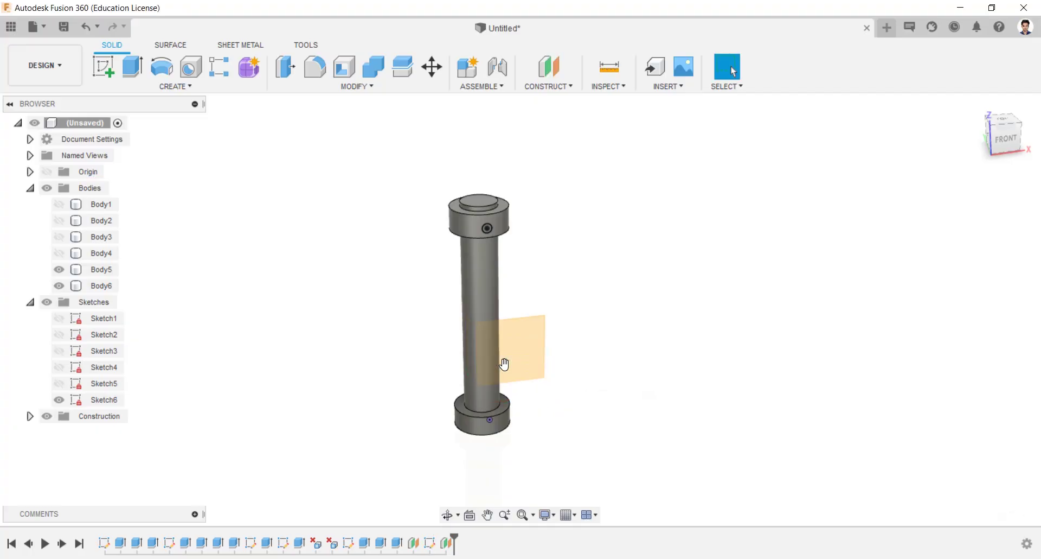
Start a sketch on the new offset plane and draw a 3 mm diameter circle centred on the collar's existing small circle
left_click(115, 79)
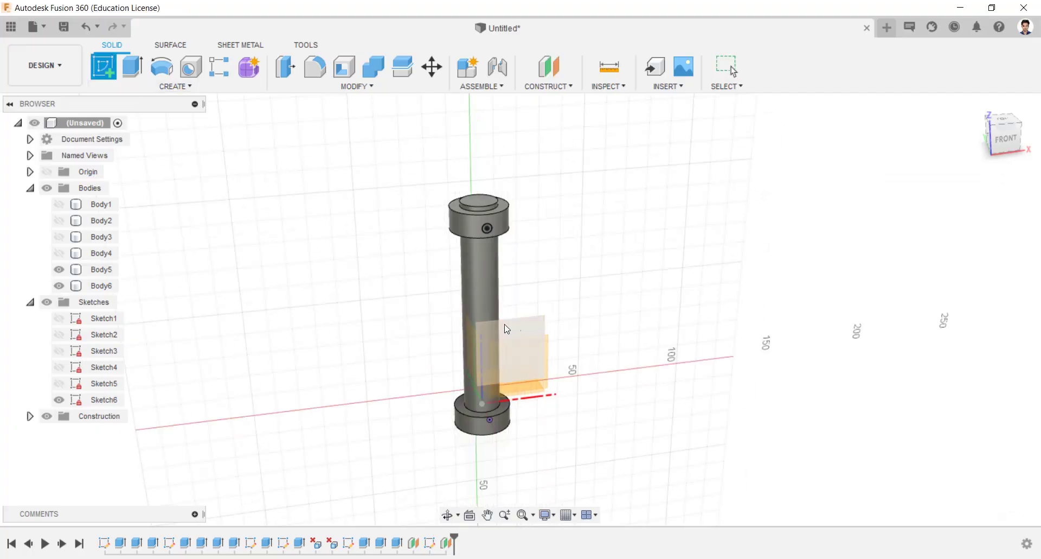
left_click(519, 325)
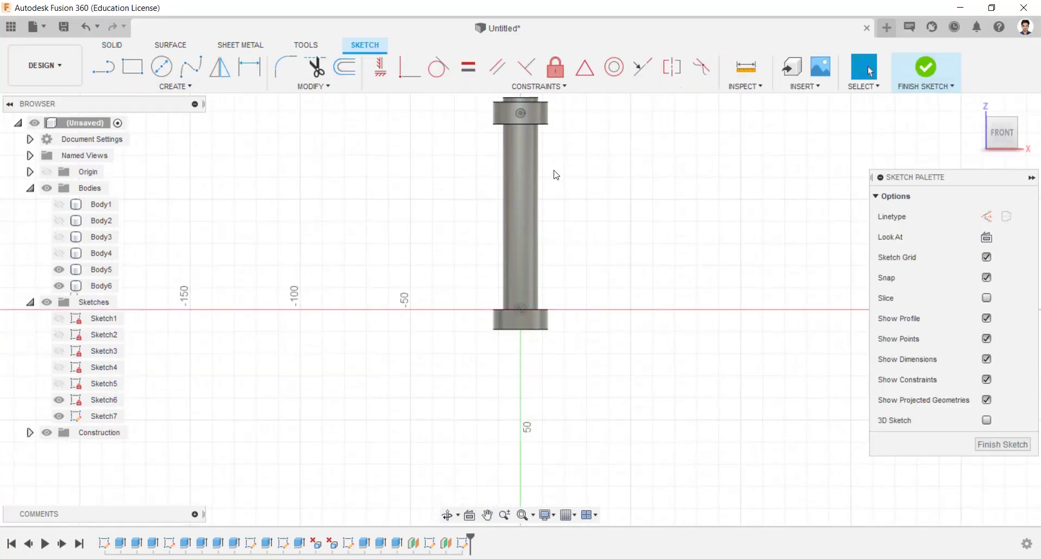
mouse_move(553, 170)
middle_mouse_down()
mouse_move(545, 321)
mouse_move(552, 291)
middle_mouse_up()
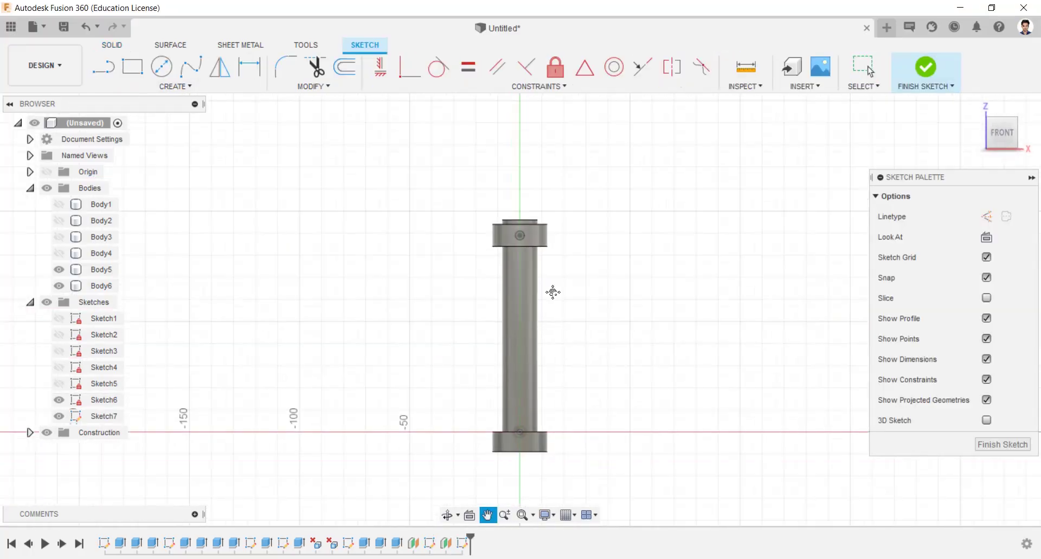
left_click(162, 67)
scroll(532, 217, "up", 4)
scroll(532, 213, "up", 3)
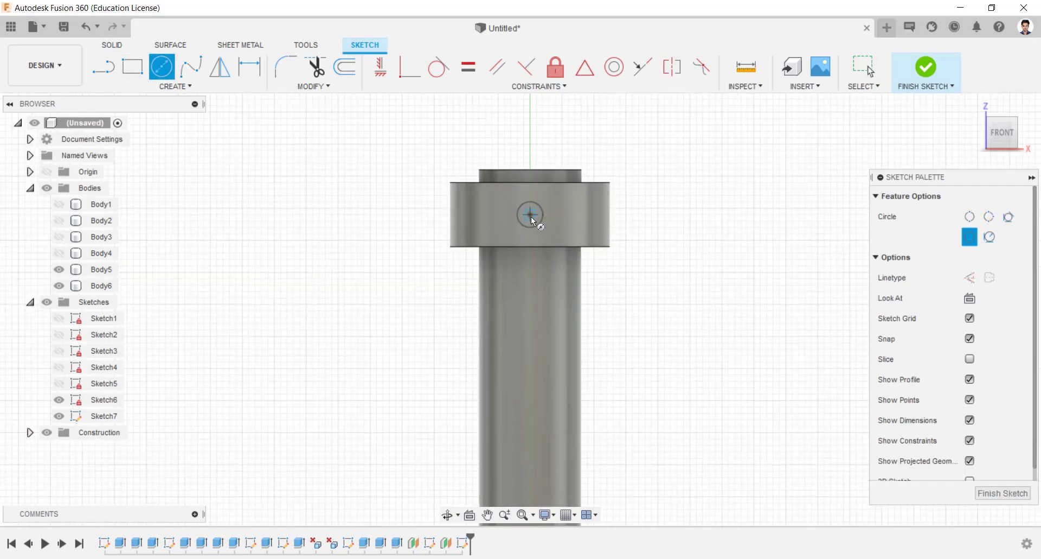
left_click(531, 214)
type("3")
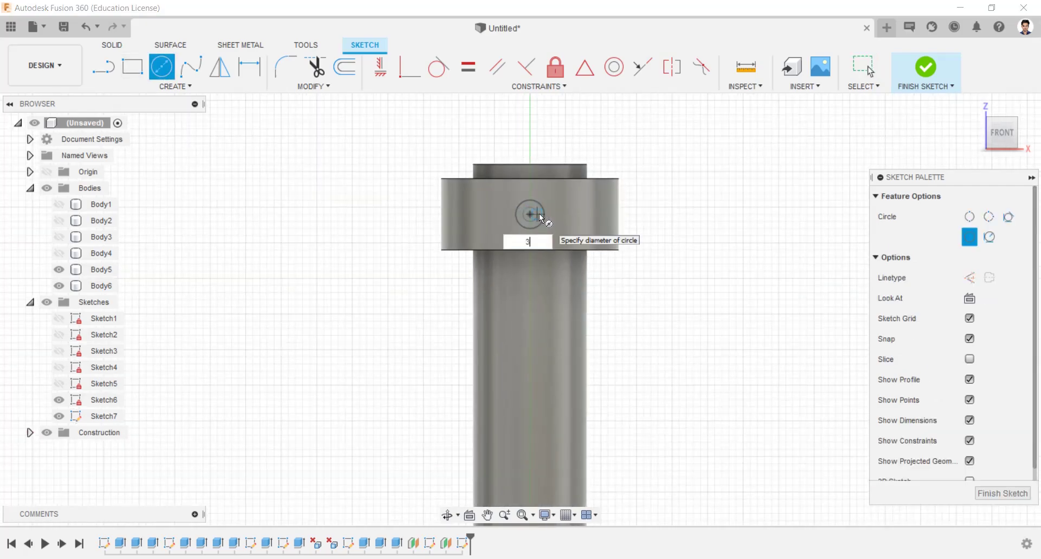
key("Return")
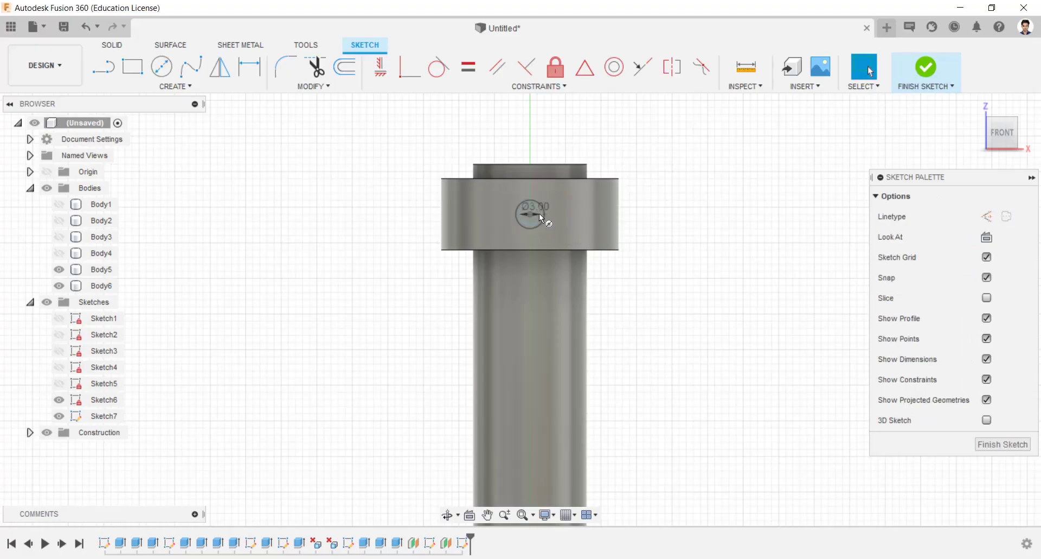
Dimension the vertical distance from the 3 mm circle's centre to the sketch origin
scroll(540, 213, "down", 3)
middle_click_drag(586, 308, 564, 226)
scroll(565, 226, "down", 2)
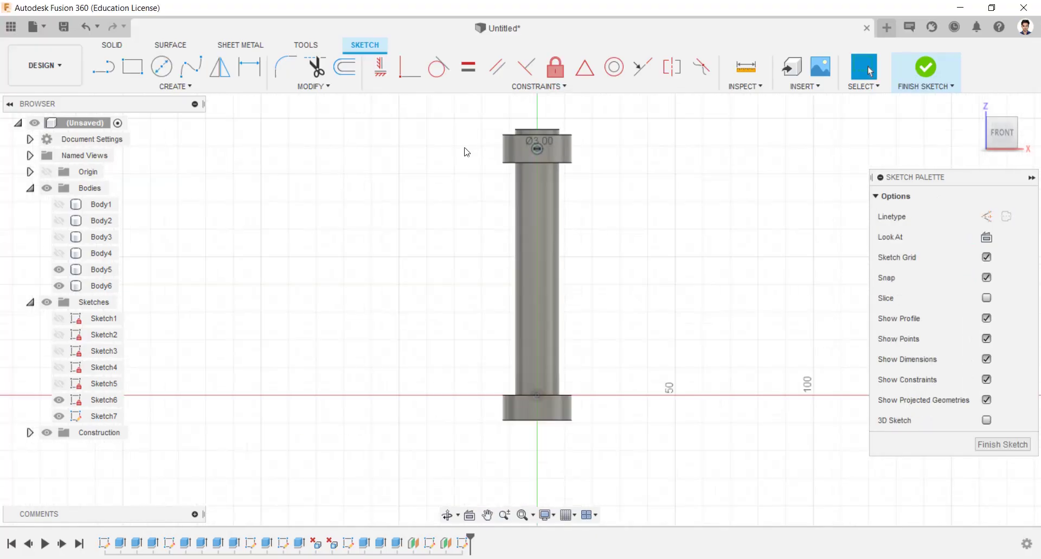
left_click(247, 73)
mouse_move(550, 151)
middle_mouse_down("shift")
mouse_move(561, 189)
mouse_move(512, 181)
middle_mouse_up("shift")
scroll(529, 163, "up", 4)
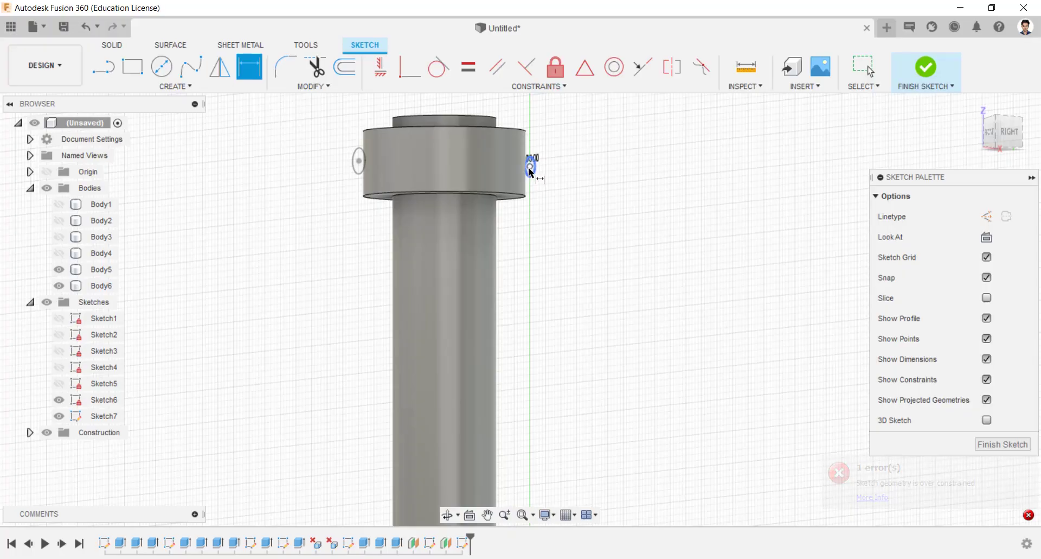
left_click(529, 167)
scroll(542, 220, "down", 3)
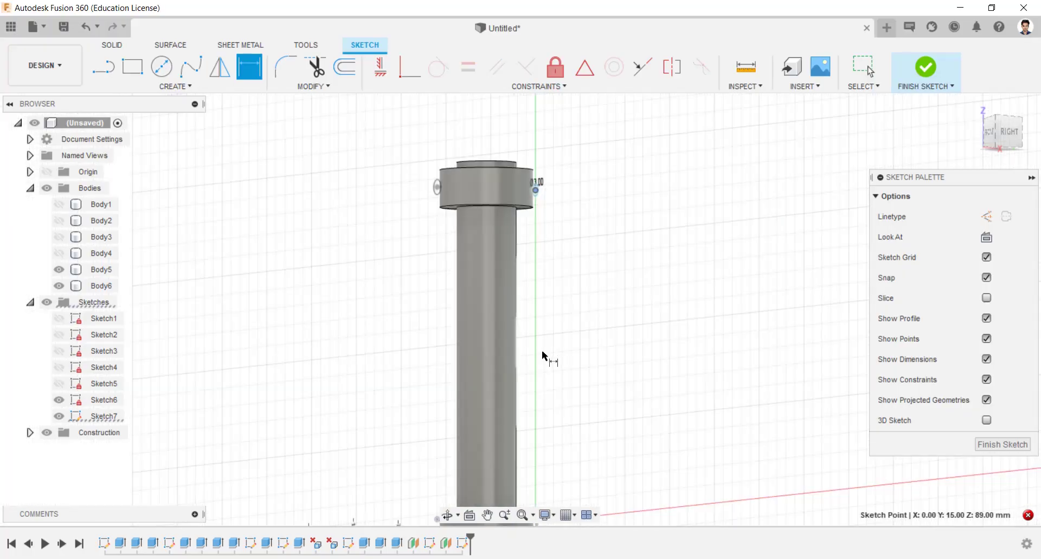
middle_click_drag(541, 351, 573, 175)
left_click(568, 346)
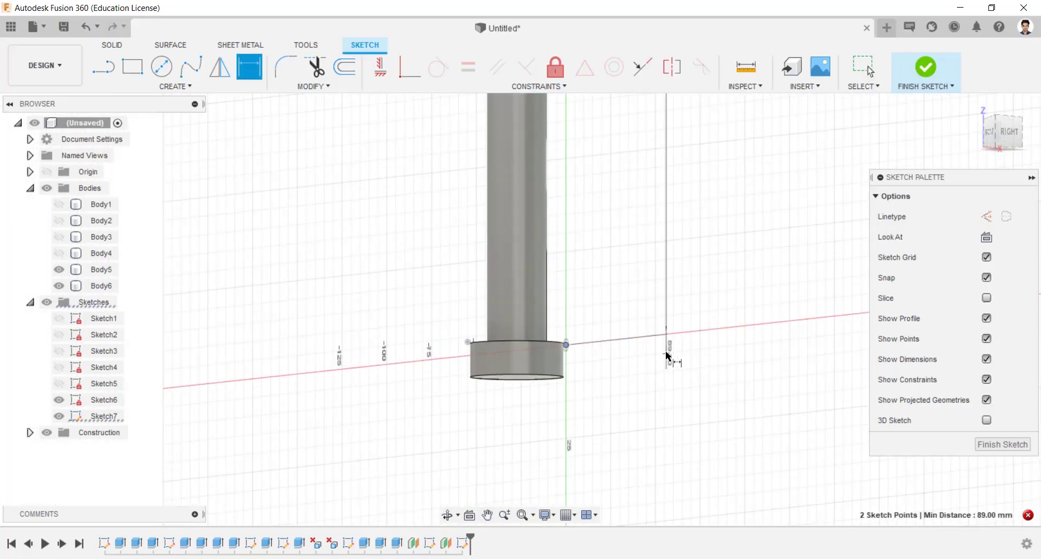
middle_click_drag(670, 354, 717, 368, "shift")
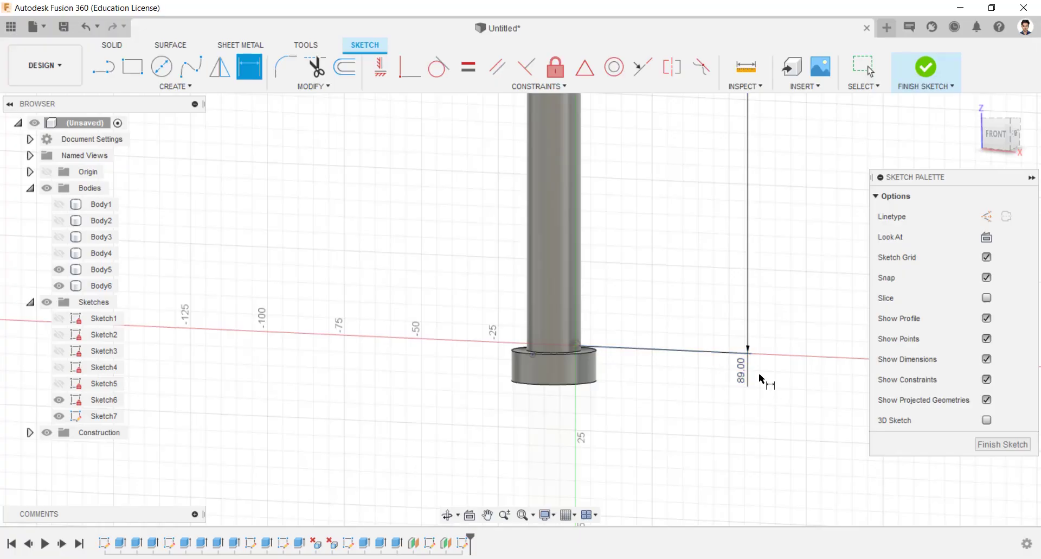
scroll(765, 297, "down", 2)
middle_click_drag(762, 241, 742, 255)
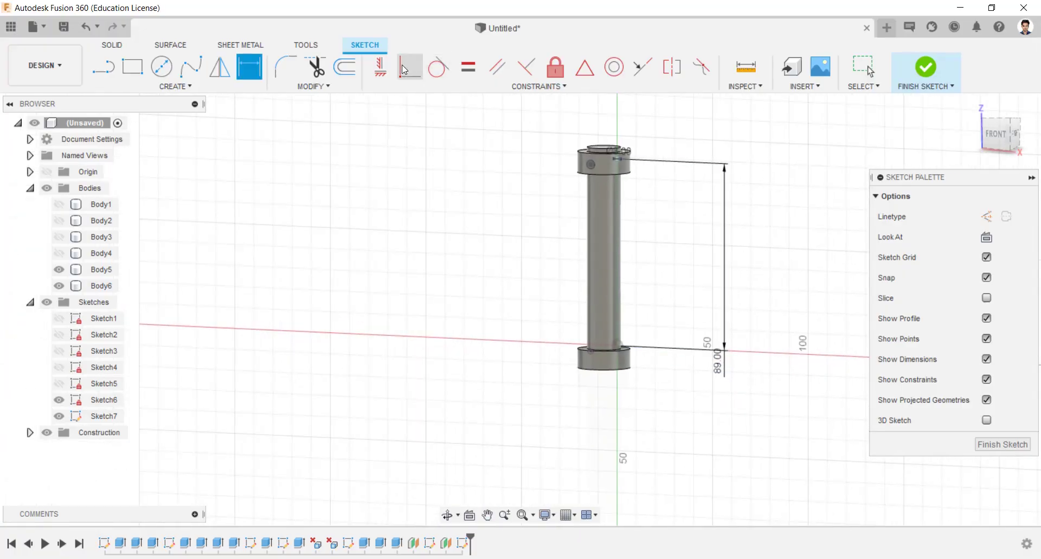
Apply a horizontal/vertical constraint between the 3 mm circle's centre and the origin, and finish the sketch
scroll(586, 189, "up", 3)
middle_click_drag(664, 158, 639, 150, "shift")
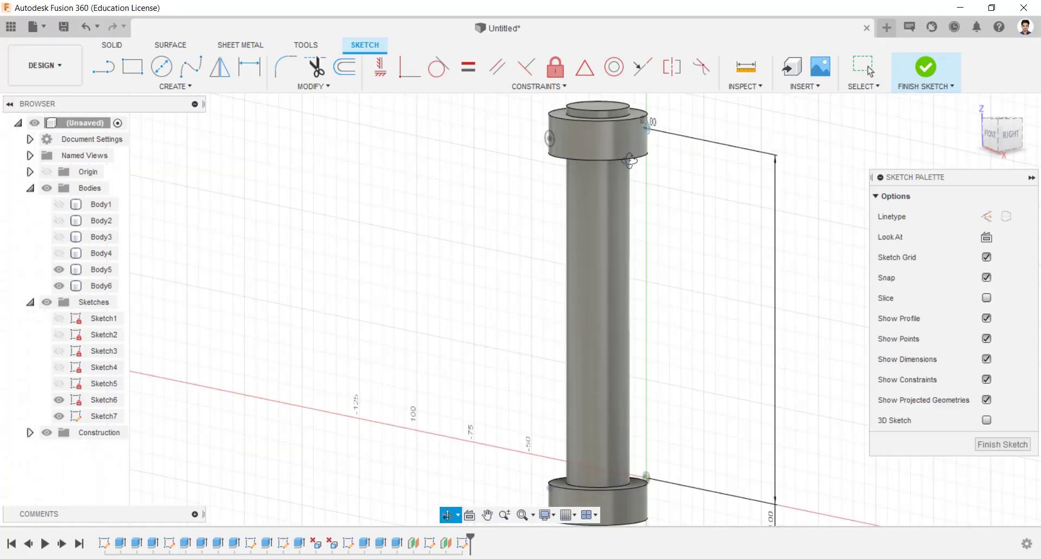
scroll(638, 136, "up", 4)
left_click(656, 121)
scroll(653, 306, "down", 4)
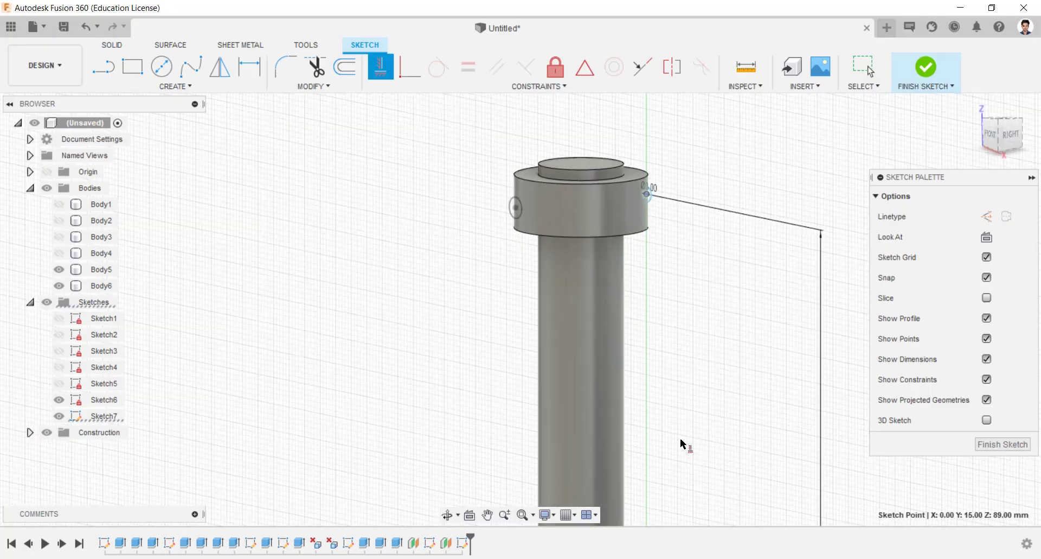
middle_click_drag(682, 440, 656, 277)
scroll(656, 278, "down", 1)
scroll(629, 495, "down", 5)
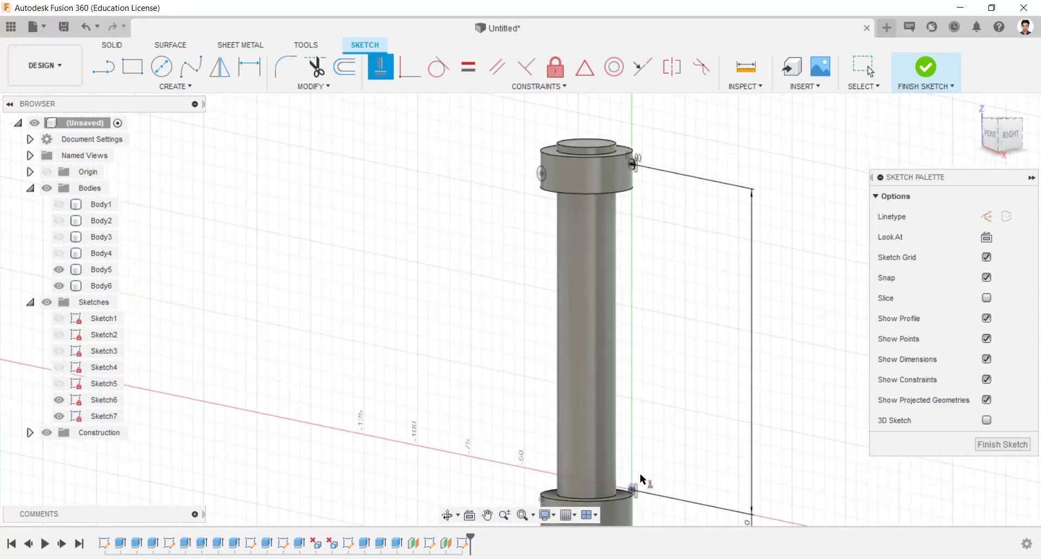
left_click(933, 62)
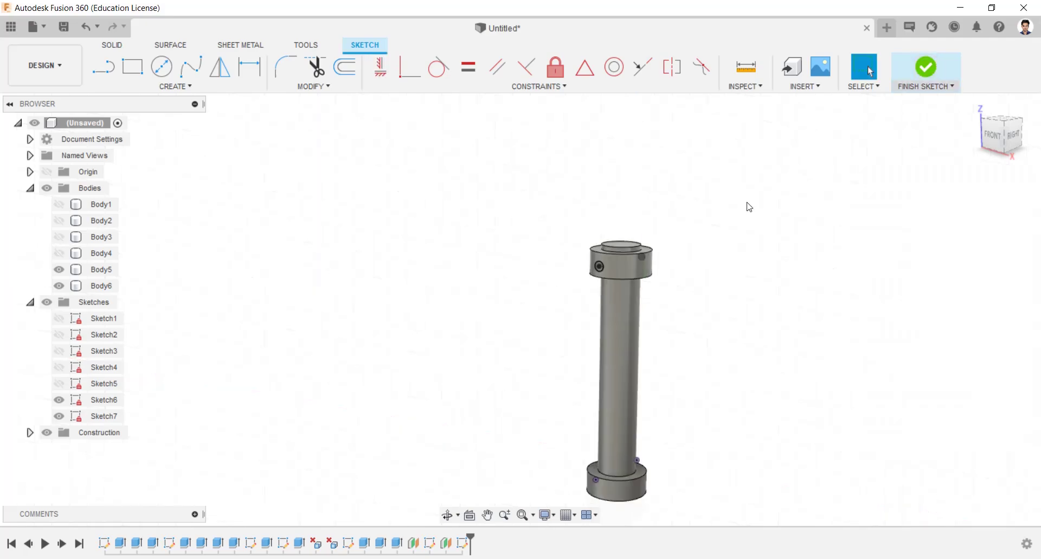
Loft between the two cross-hole circles on either side of the collar as a cut, making a tapered hole through collar and pin
mouse_move(672, 323)
middle_mouse_down("shift")
mouse_move(702, 312)
mouse_move(737, 365)
mouse_move(565, 366)
mouse_move(578, 366)
middle_mouse_up("shift")
scroll(645, 244, "up", 4)
middle_click_drag(635, 271, 655, 274, "shift")
scroll(656, 279, "up", 2)
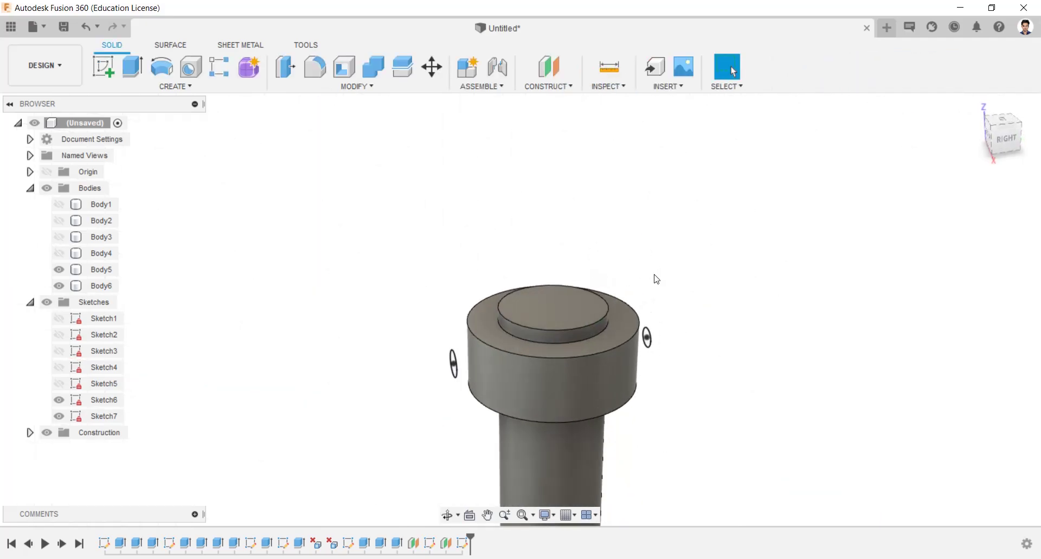
left_click(129, 88)
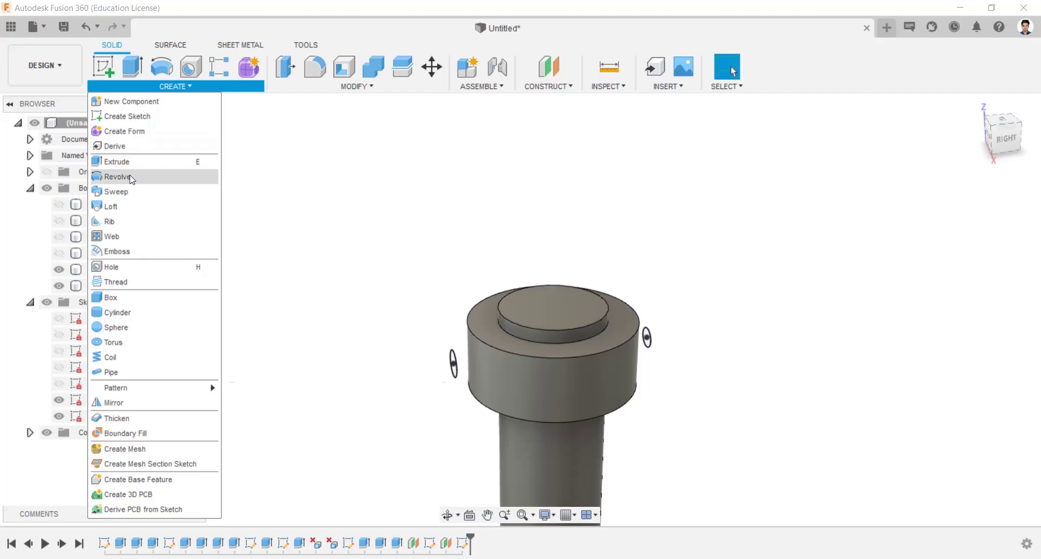
left_click(130, 205)
scroll(455, 366, "up", 4)
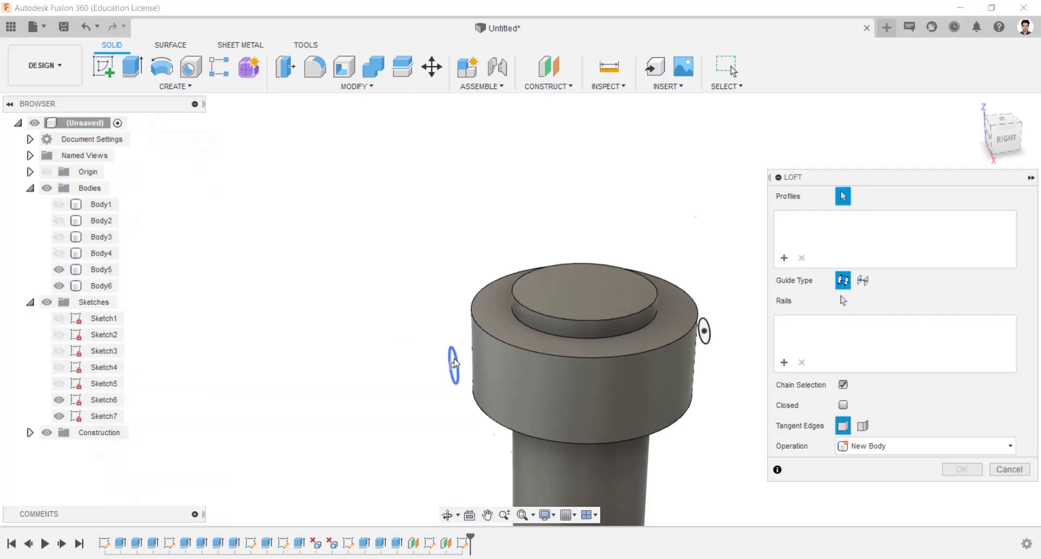
left_click(453, 367)
middle_click_drag(614, 345, 324, 327)
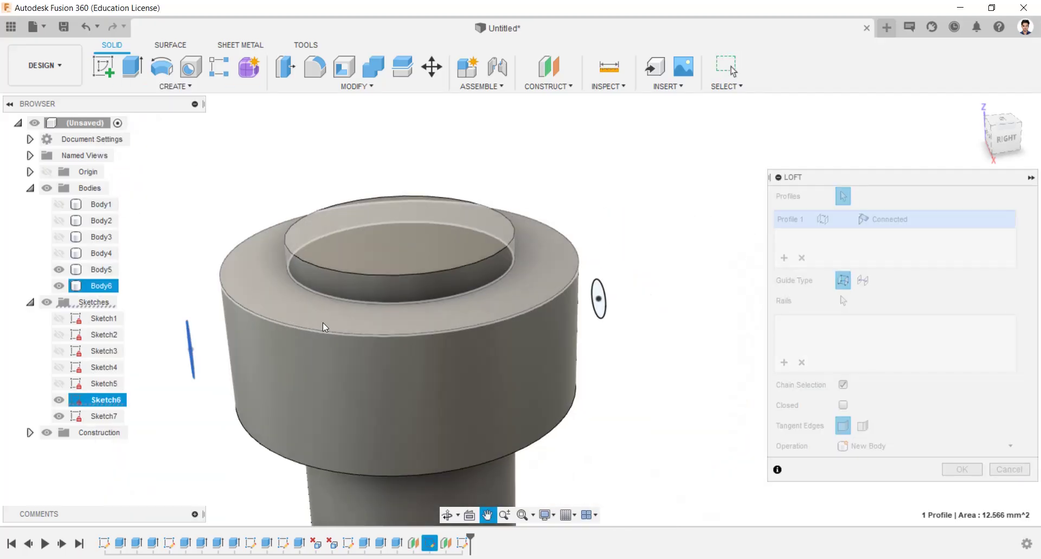
left_click(600, 293)
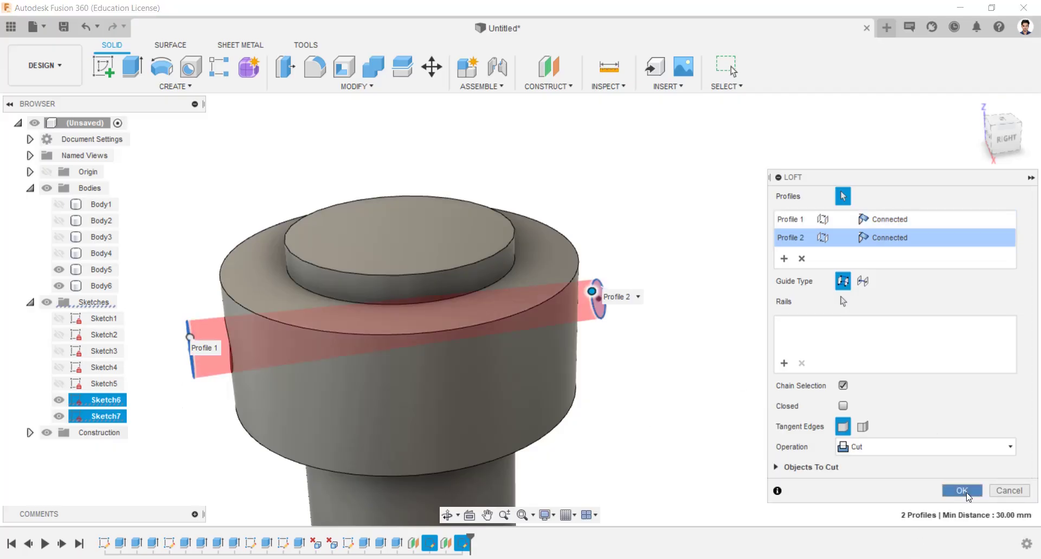
left_click(961, 490)
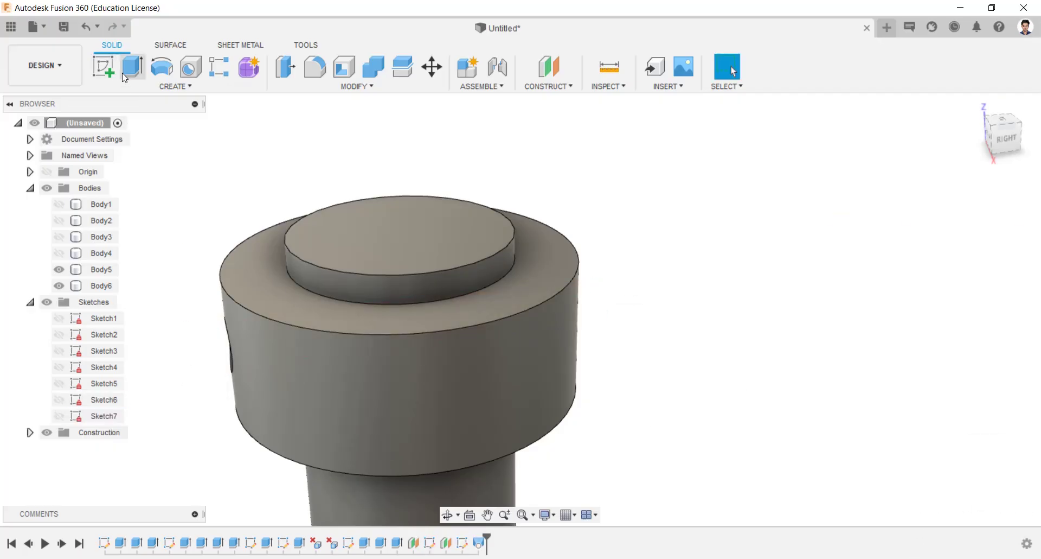
Loft between the same two circles as a new body to form the taper pin
left_click(116, 86)
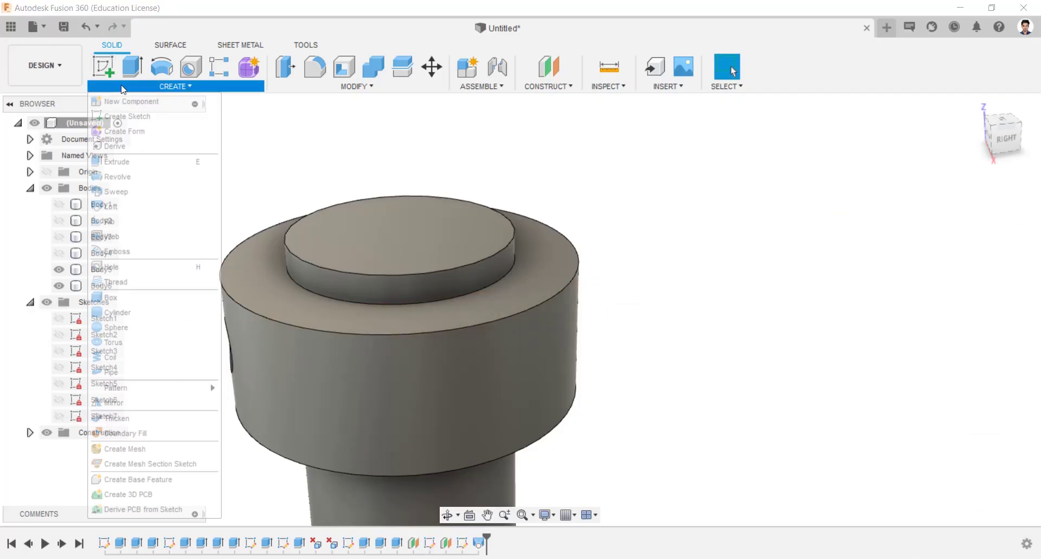
left_click(113, 207)
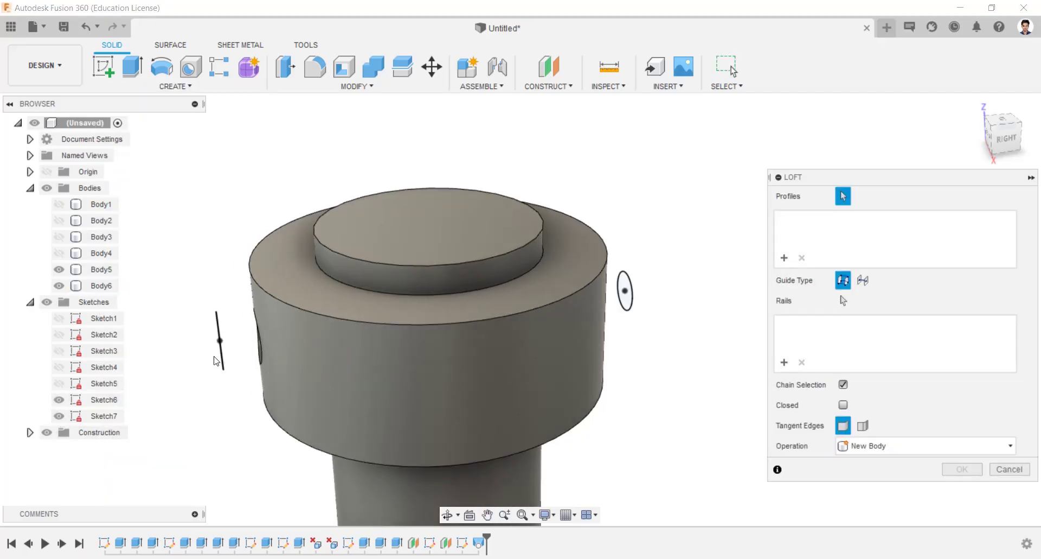
middle_click_drag(217, 360, 205, 361, "shift")
left_click(220, 360)
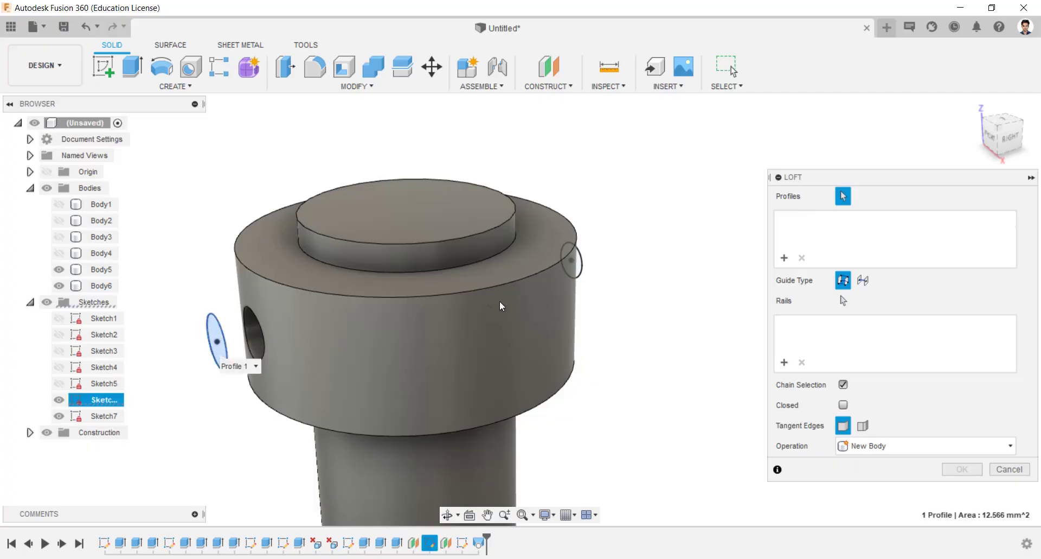
middle_click_drag(500, 302, 553, 302, "shift")
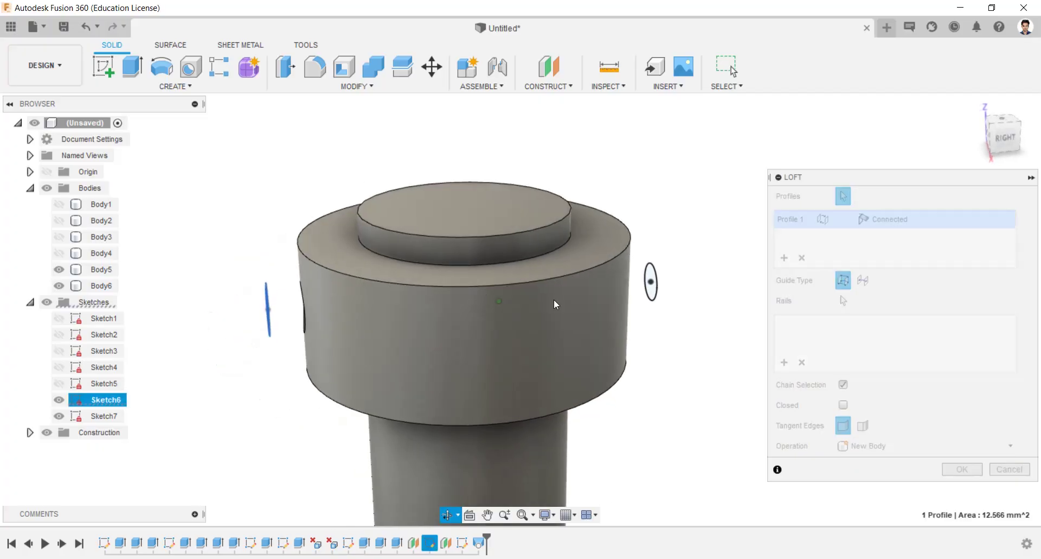
left_click(652, 281)
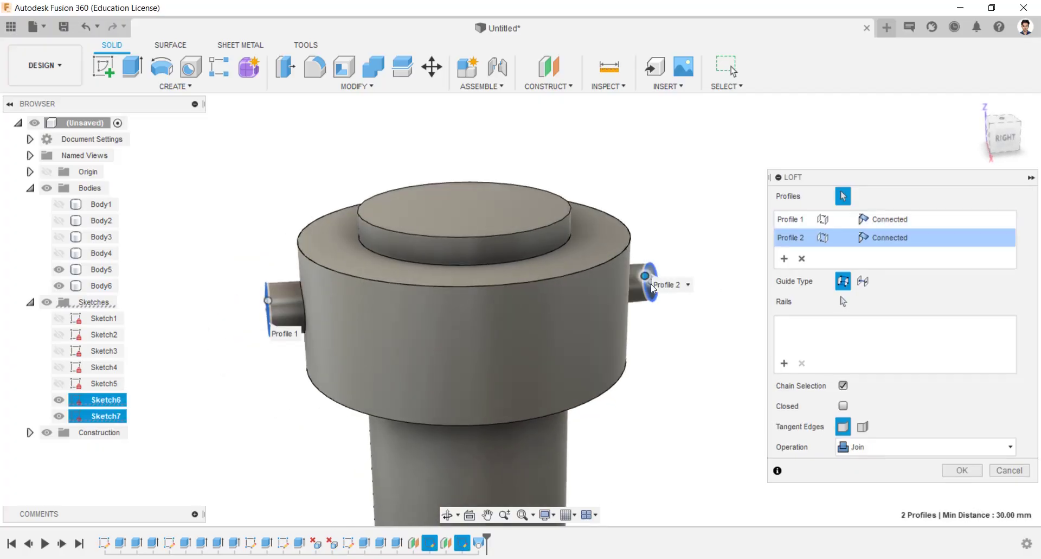
left_click(907, 448)
left_click(865, 504)
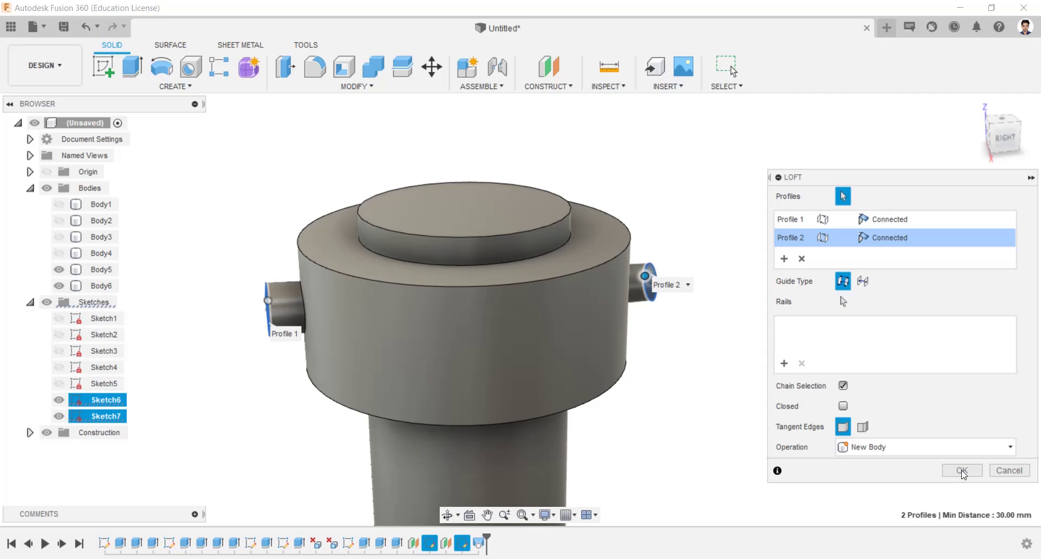
left_click(962, 470)
Hide Sketch6 and Sketch7, and show Body1, Body2, Body3 and Body4 again
scroll(594, 288, "down", 3)
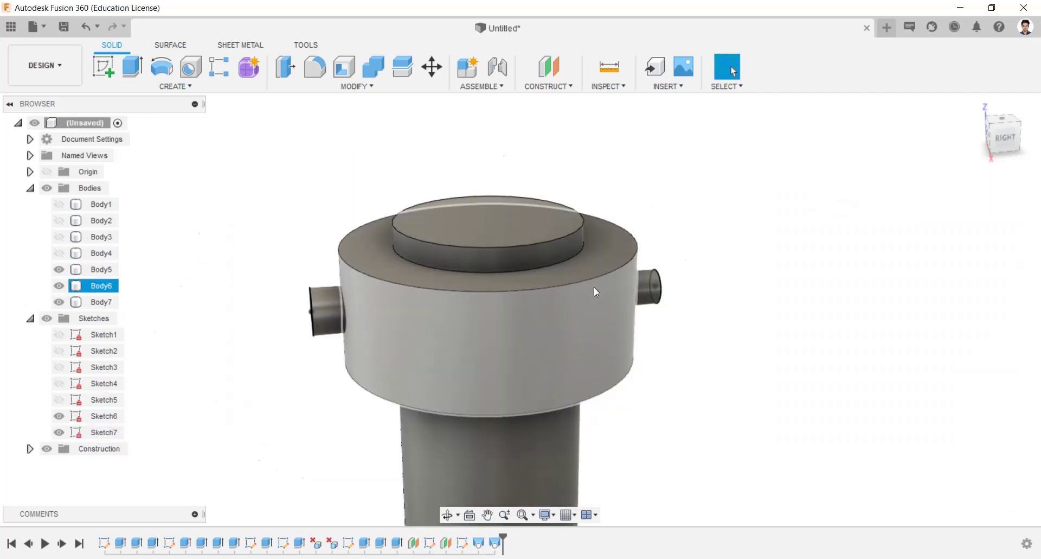
left_click(60, 417)
left_click(59, 433)
scroll(255, 442, "down", 5)
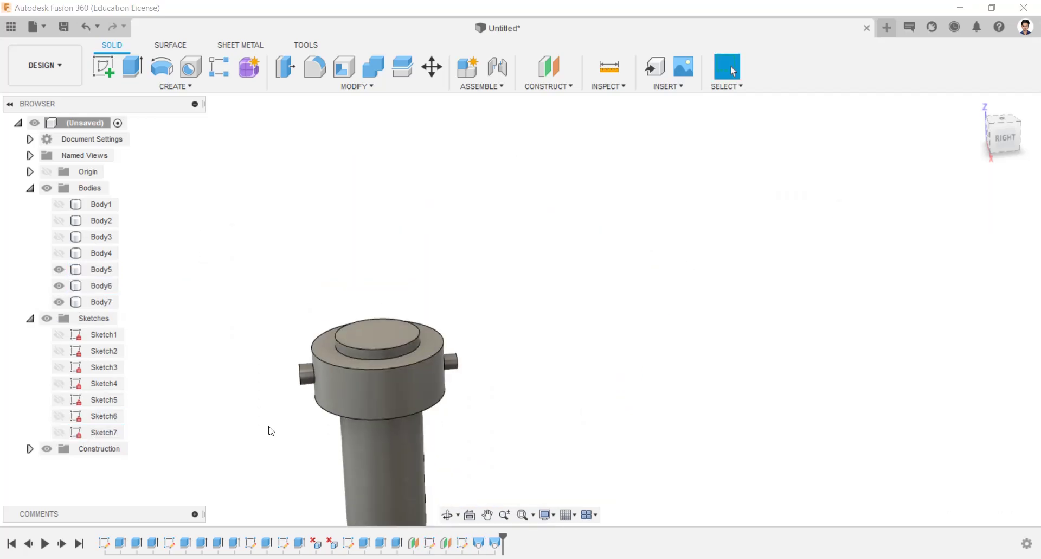
middle_click_drag(339, 420, 409, 162)
scroll(309, 275, "down", 2)
left_click(59, 253)
left_click(59, 237)
left_click(59, 221)
left_click(59, 205)
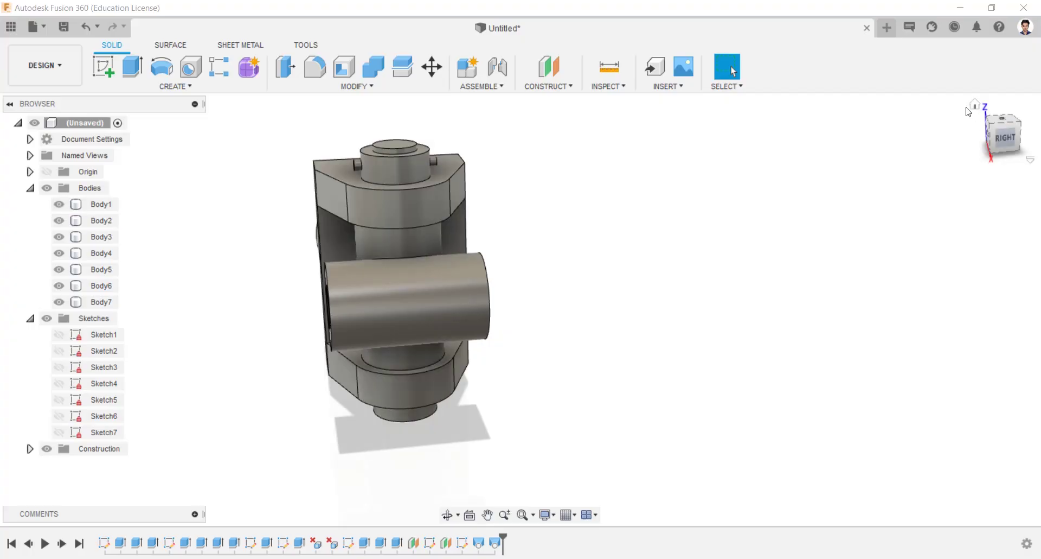
Rename Body1 as fork, Body2 as shaft and Body3 as parallel key
left_click(969, 109)
scroll(674, 283, "down", 2)
double_click(99, 205)
type("fork")
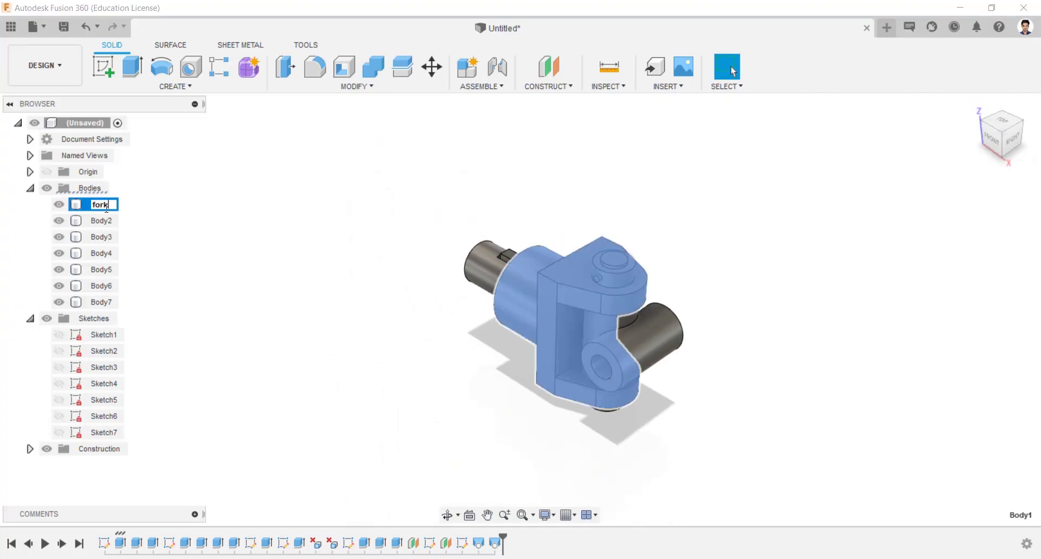
left_click(110, 220)
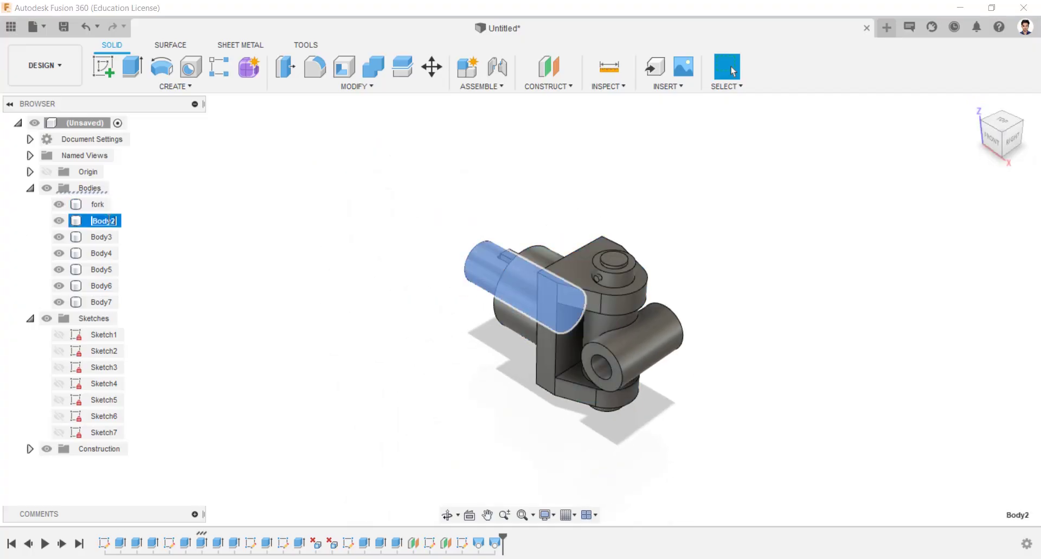
left_click(141, 221)
double_click(111, 221)
type("shaft")
left_click(102, 237)
double_click(102, 237)
type("parallel key")
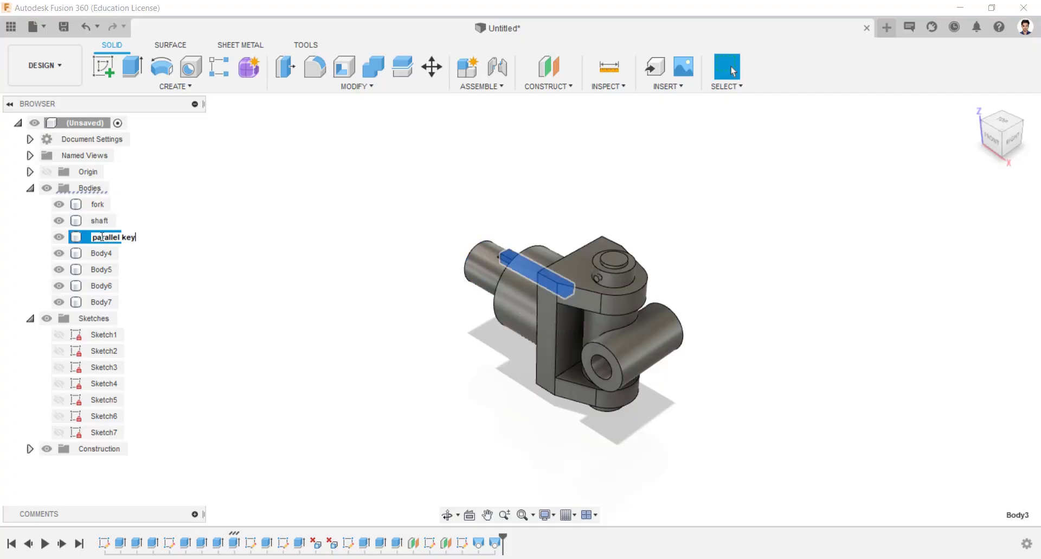
Rename Body4 as centra block, Body5 as pin, Body6 as collar and Body7 as taper pin
double_click(109, 255)
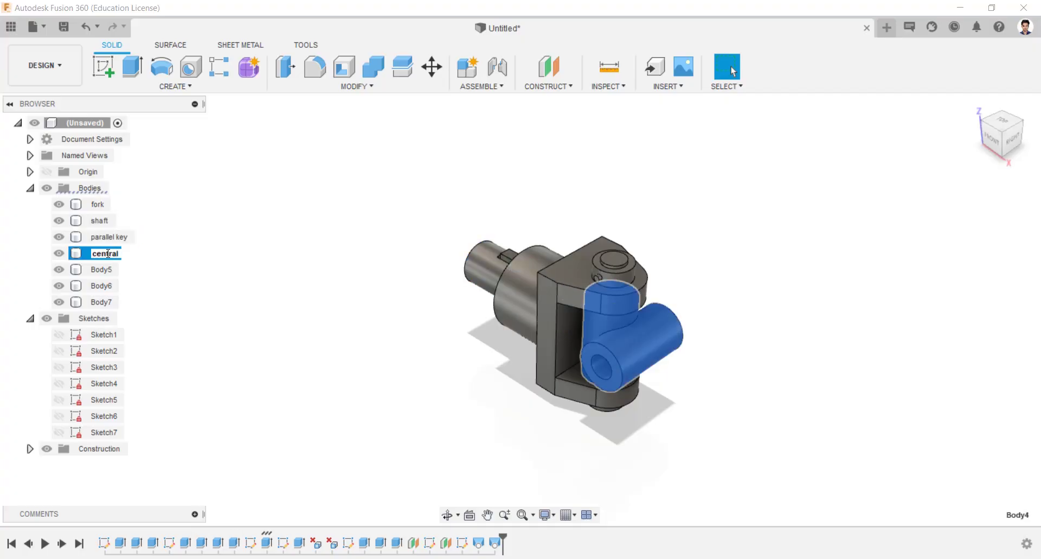
double_click(113, 270)
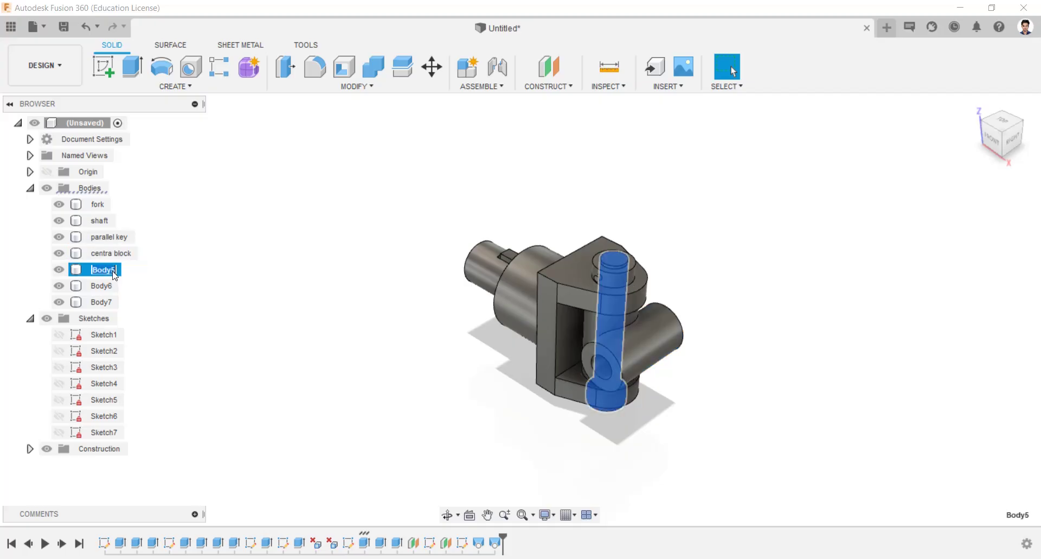
double_click(102, 286)
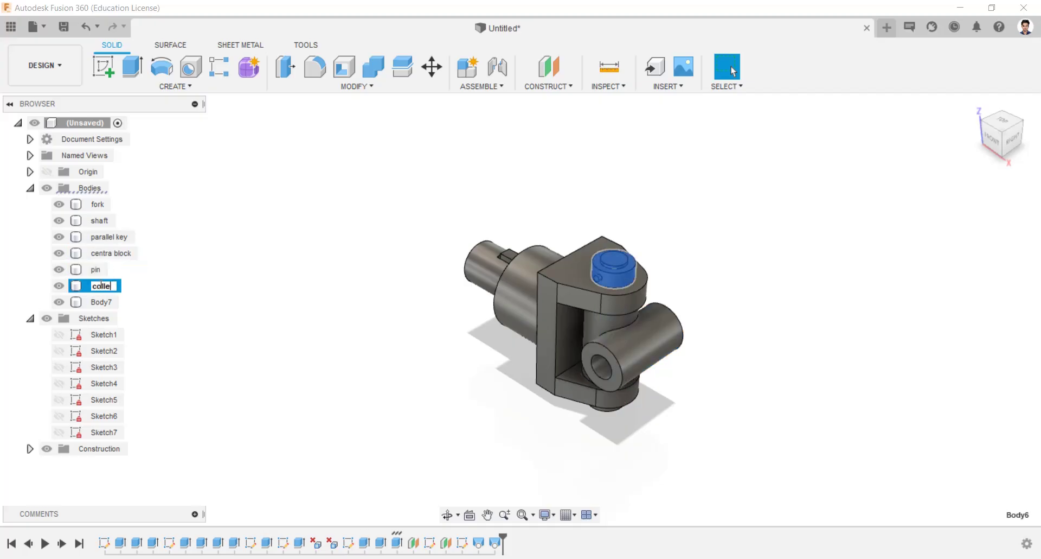
double_click(103, 302)
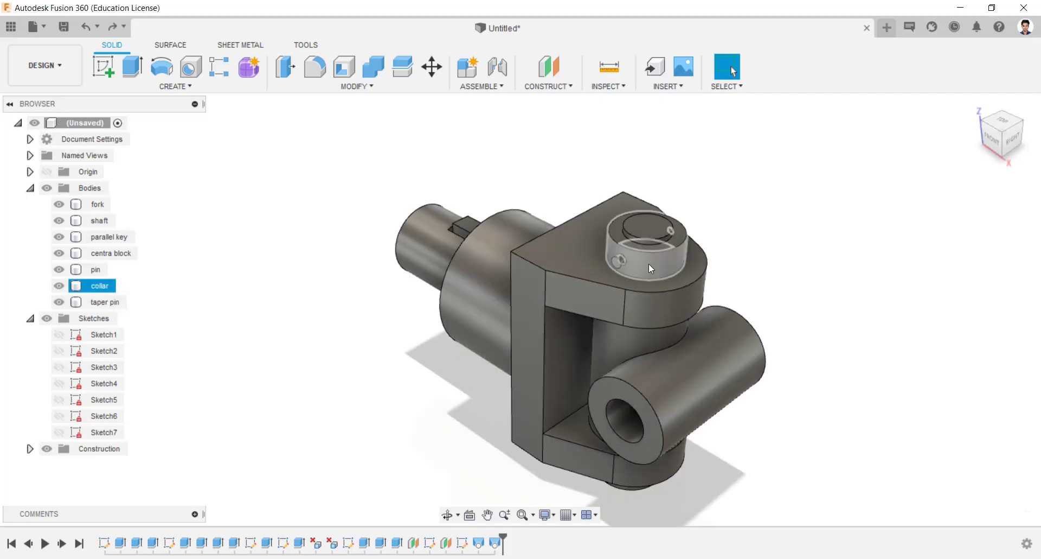
left_click(650, 261)
left_click(330, 292)
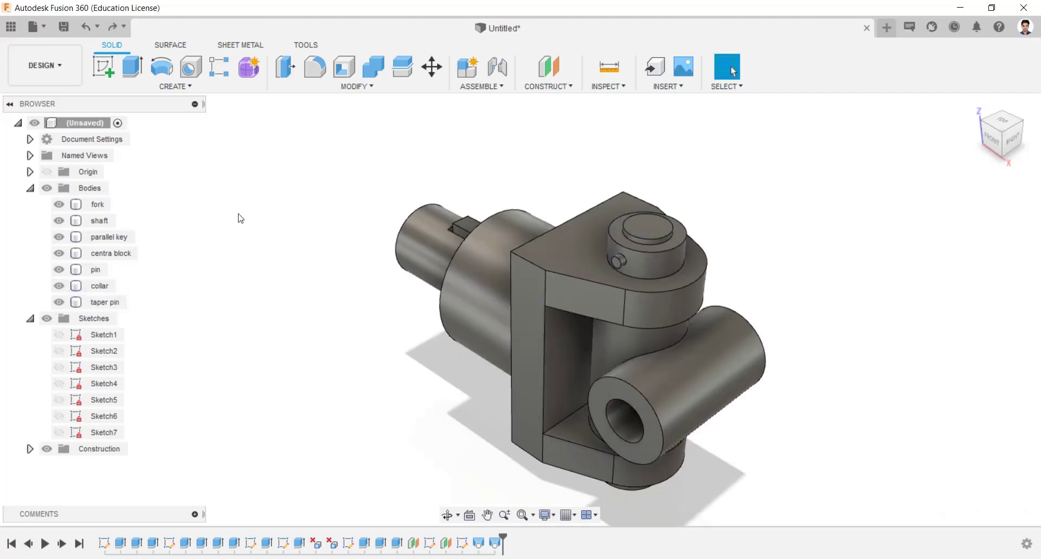
Isolate the shaft body so that it is shown alone
left_click(105, 219)
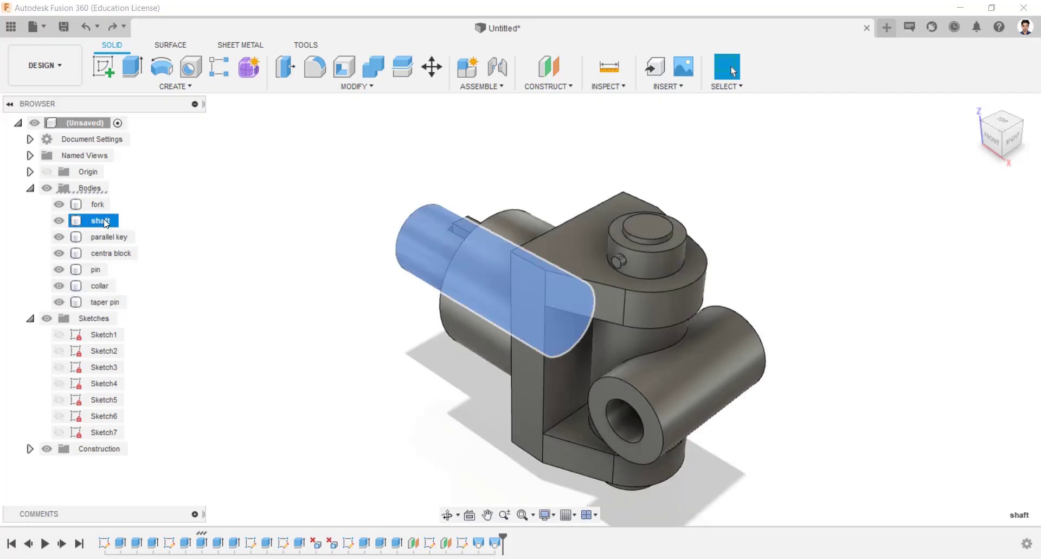
right_click(107, 222)
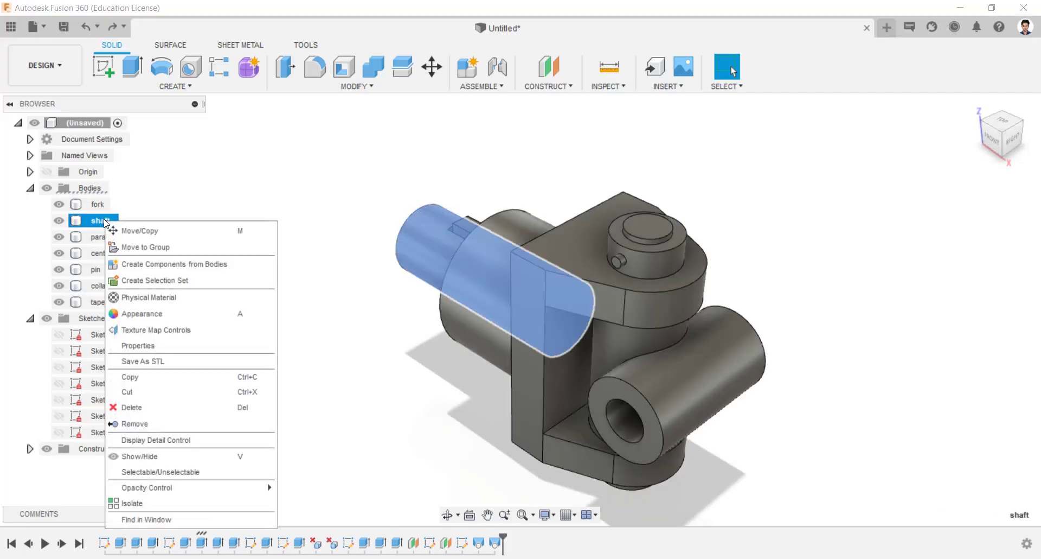
left_click(151, 496)
left_click(362, 174)
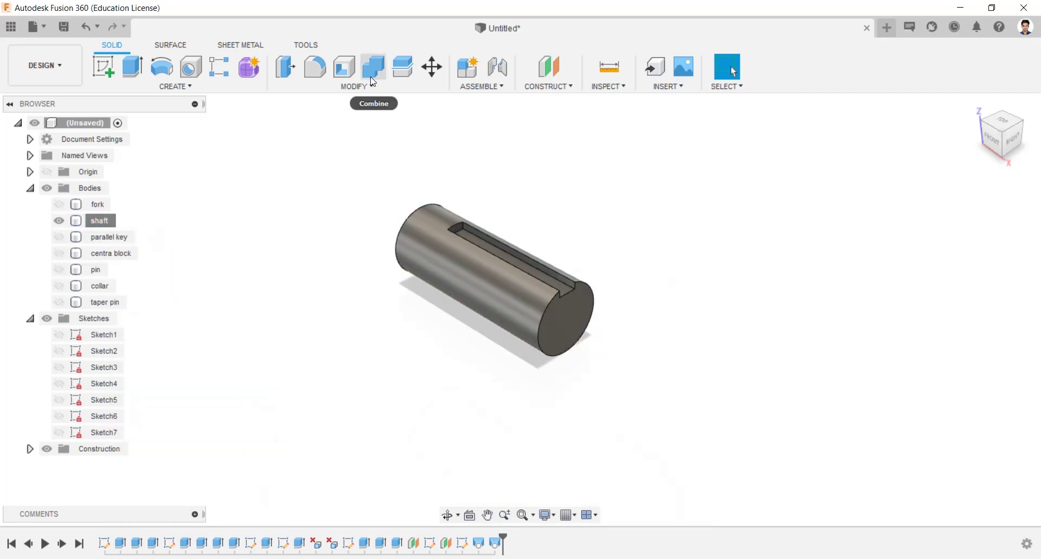
Chamfer the circular end edge of the shaft where the keyway opens, using Distance and Angle with 2 mm at 45 degrees
left_click(302, 87)
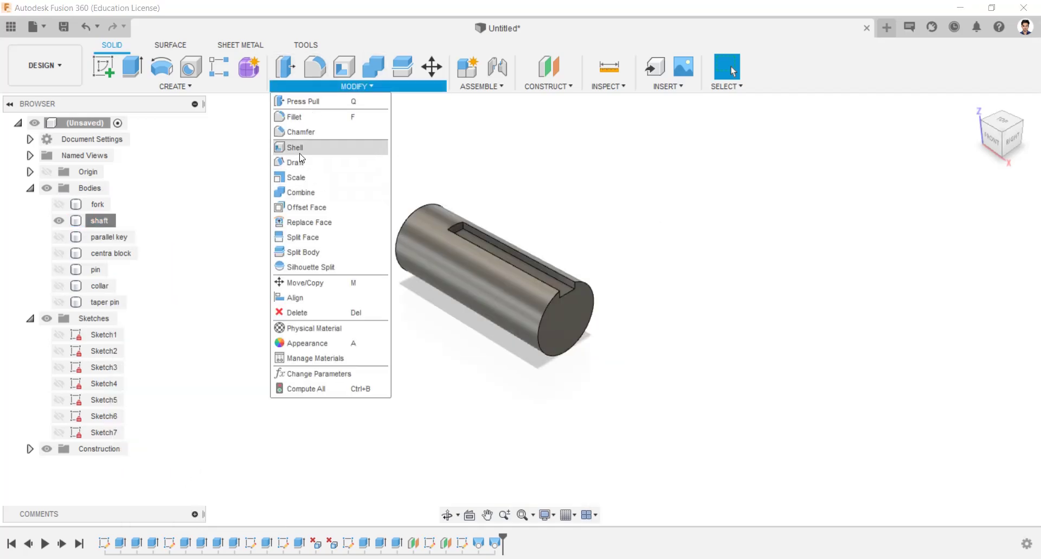
left_click(298, 132)
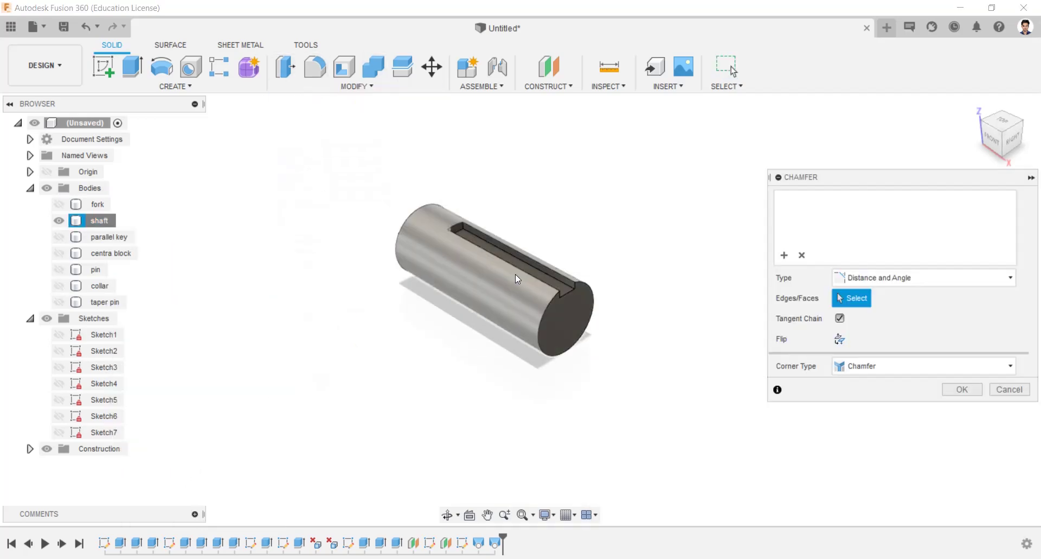
left_click(545, 300)
left_click(911, 277)
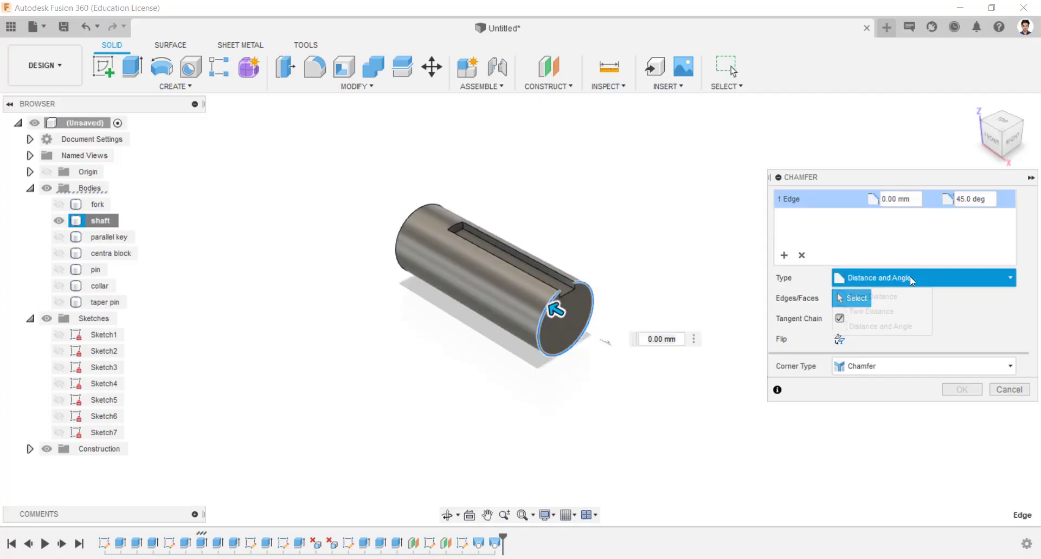
left_click(877, 327)
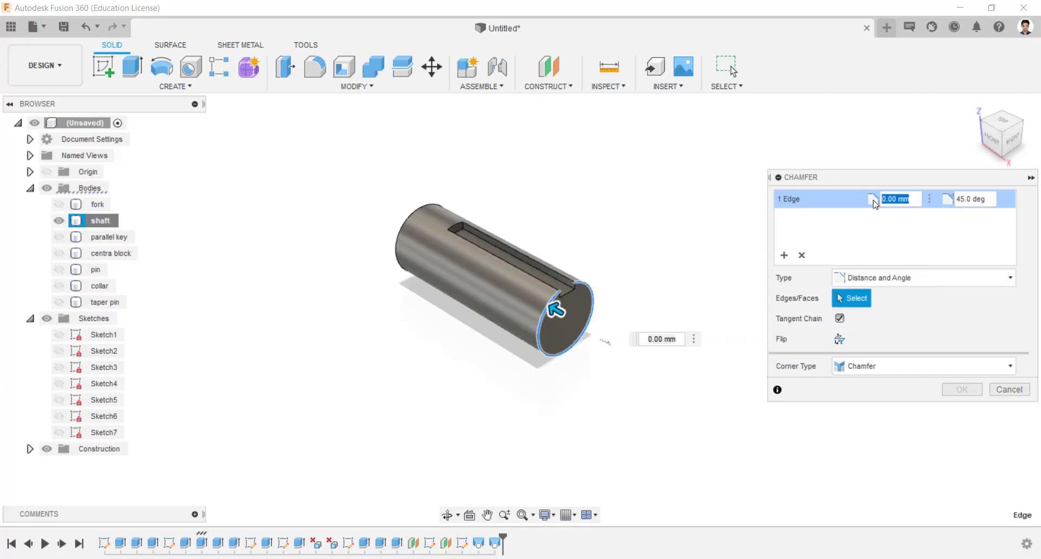
type("2")
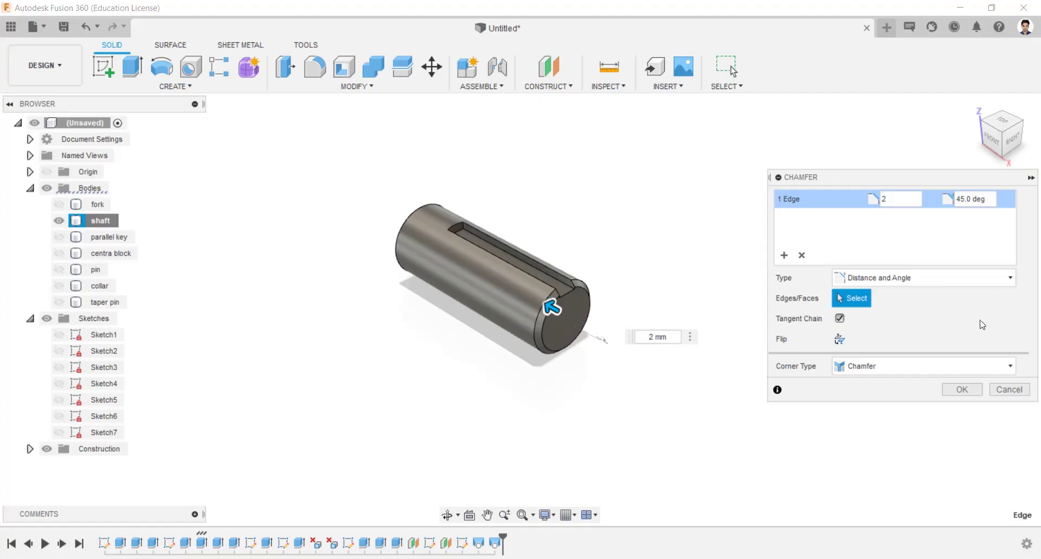
left_click(962, 389)
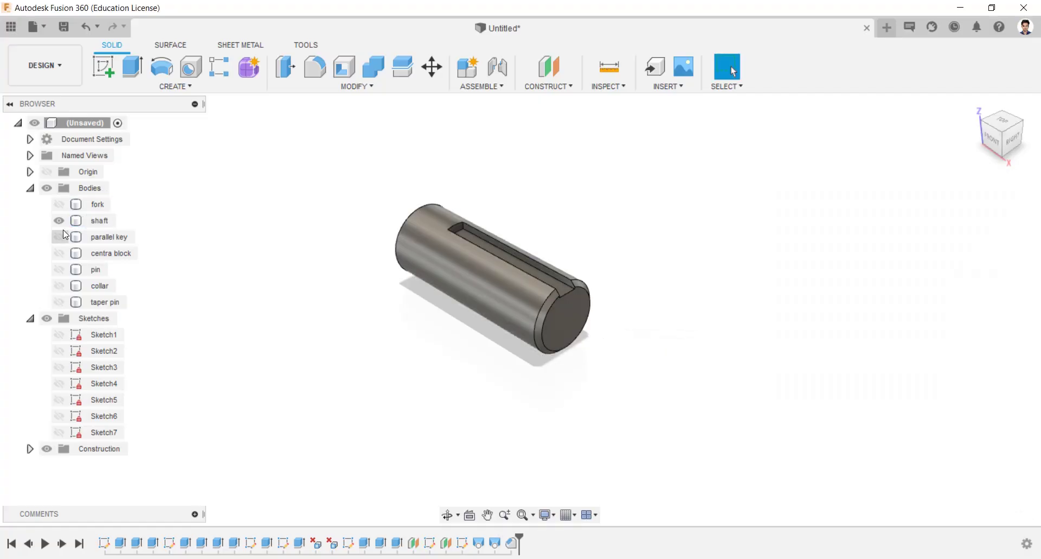
Unisolate the shaft to bring back the other bodies
right_click(106, 223)
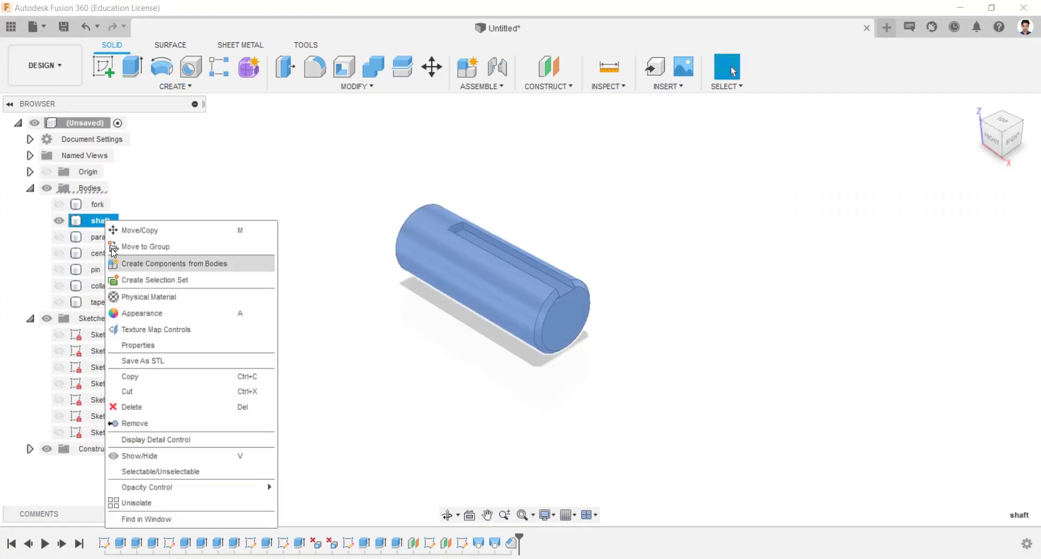
left_click(135, 503)
left_click(267, 270)
Create components from all seven bodies: fork, shaft, parallel key, centra block, pin, collar and taper pin
scroll(347, 266, "down", 3)
middle_click_drag(349, 261, 683, 240, "shift")
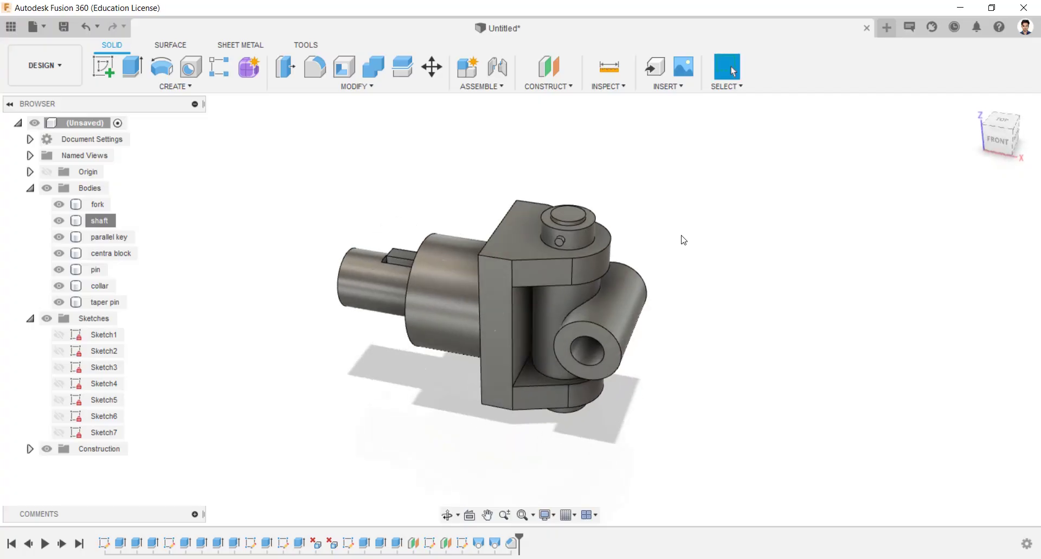
middle_click_drag(505, 333, 470, 304)
scroll(472, 302, "down", 1)
middle_click_drag(584, 266, 590, 288, "shift")
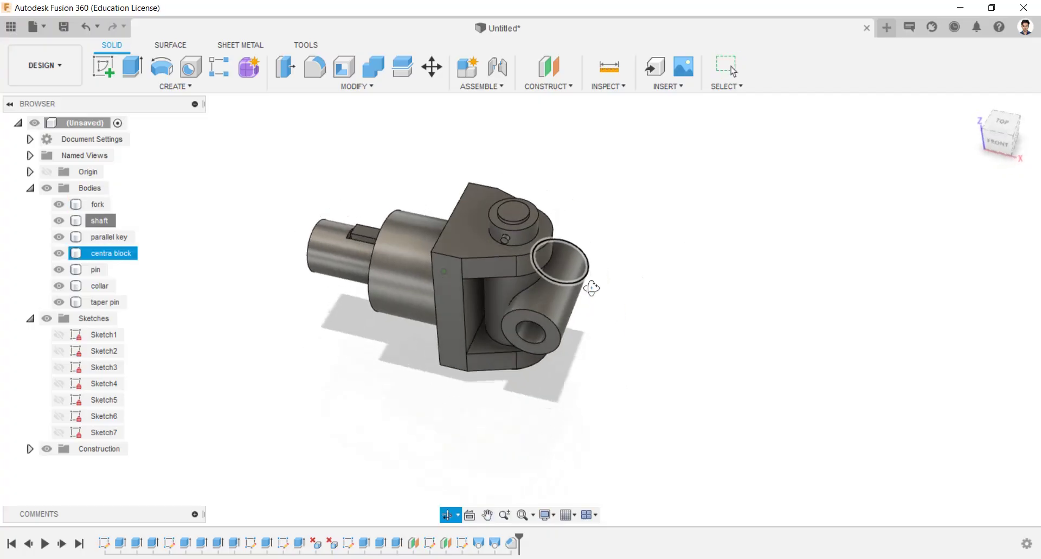
left_click(99, 205)
left_click(105, 221, "ctrl")
left_click(108, 236, "ctrl")
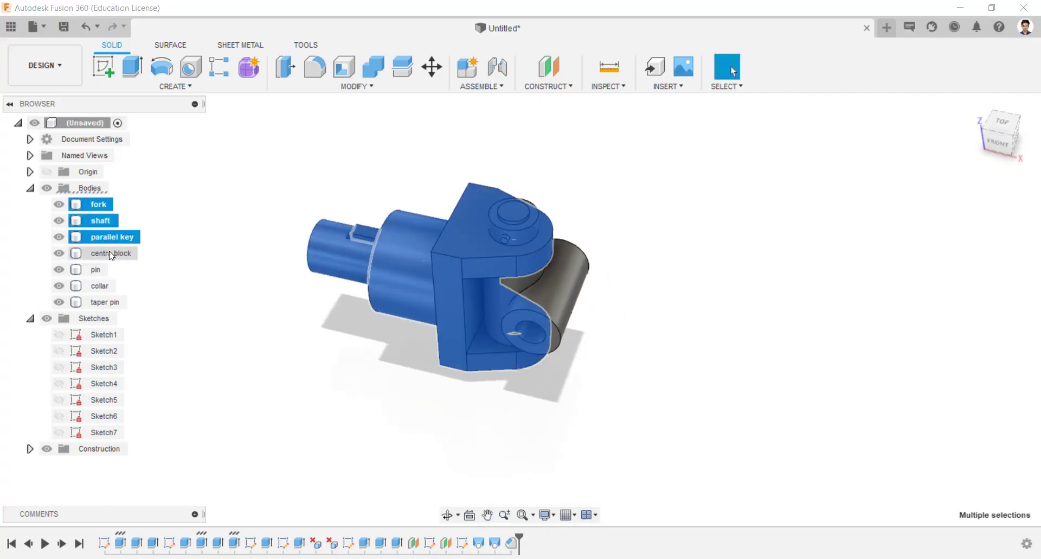
left_click(109, 253, "ctrl")
left_click(99, 269, "ctrl")
left_click(99, 285, "ctrl")
left_click(96, 300, "ctrl")
right_click(94, 285)
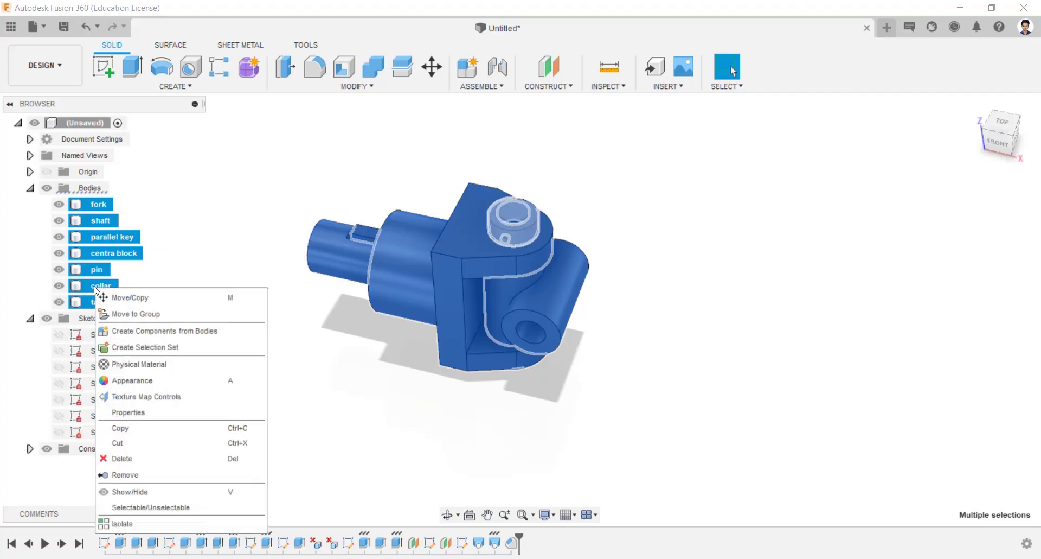
left_click(144, 332)
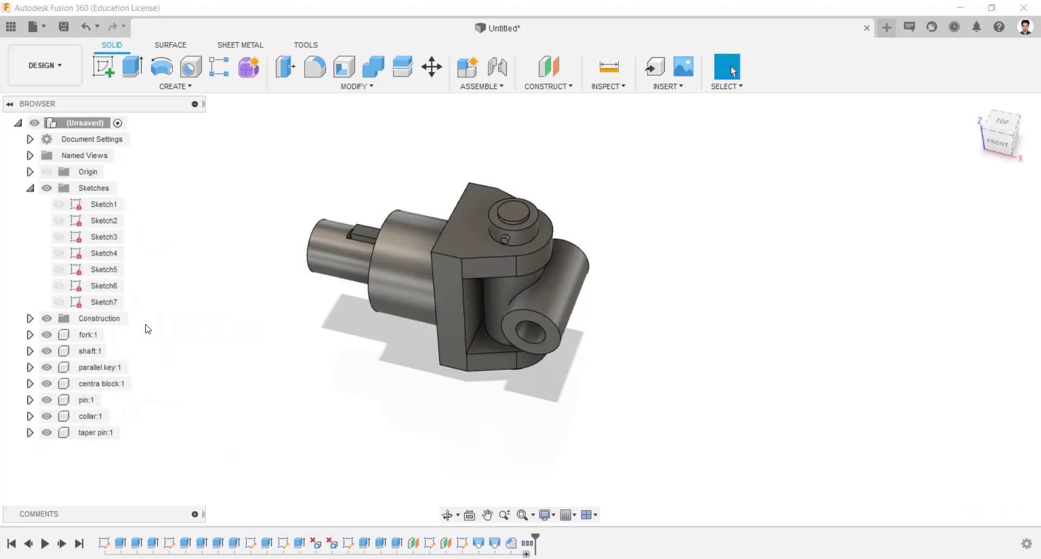
Copy the fork, shaft, parallel key, pin, collar and taper pin components and move the copies 180 mm along X
middle_click_drag(430, 350, 375, 334, "shift")
left_click(32, 188)
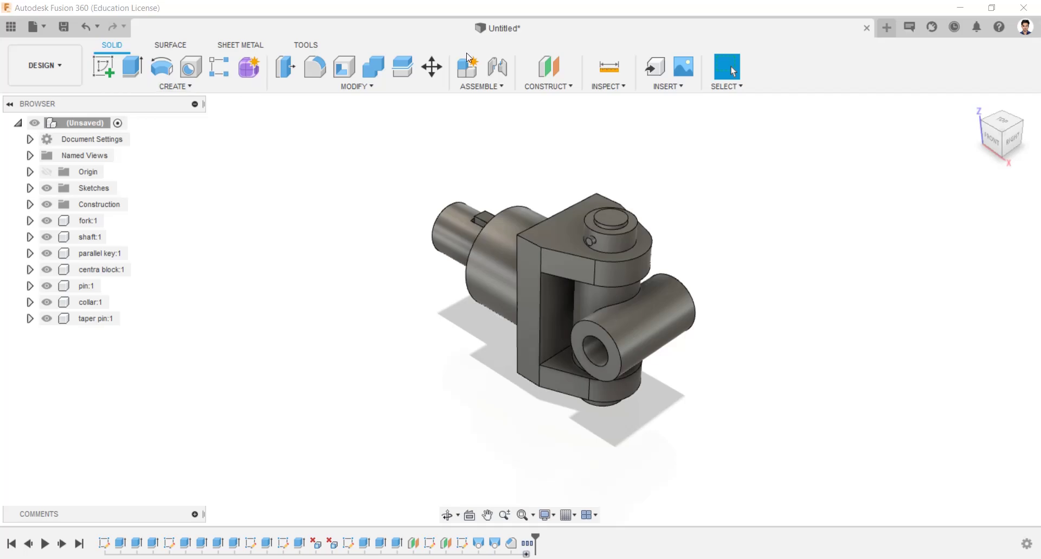
left_click(432, 67)
left_click(87, 221)
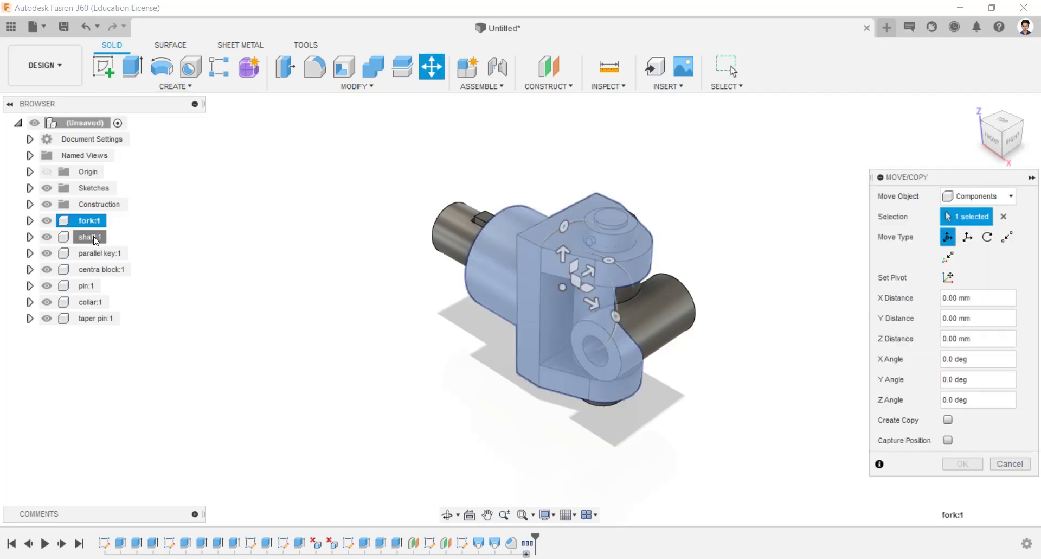
left_click(90, 236)
left_click(87, 286)
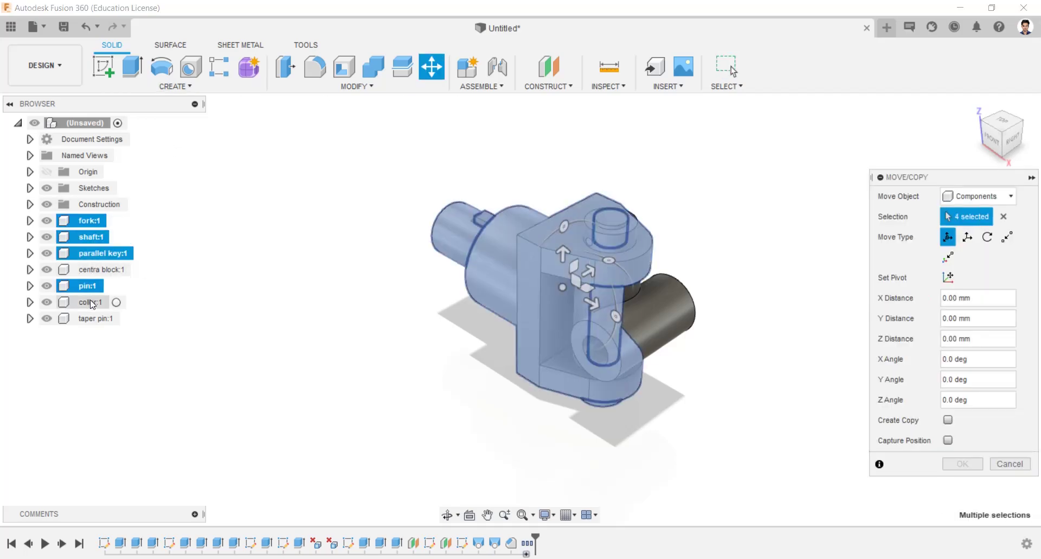
left_click(90, 302)
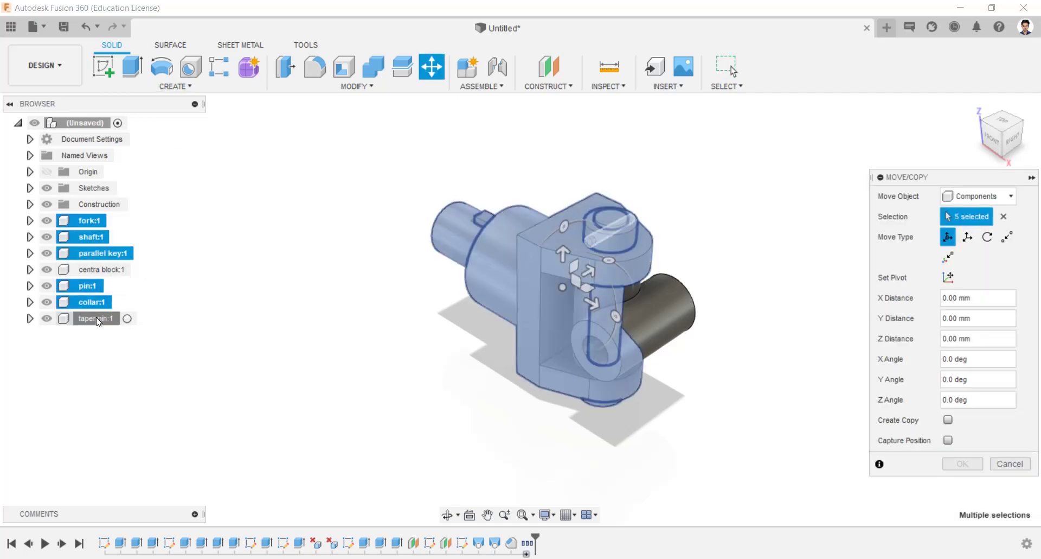
left_click(948, 421)
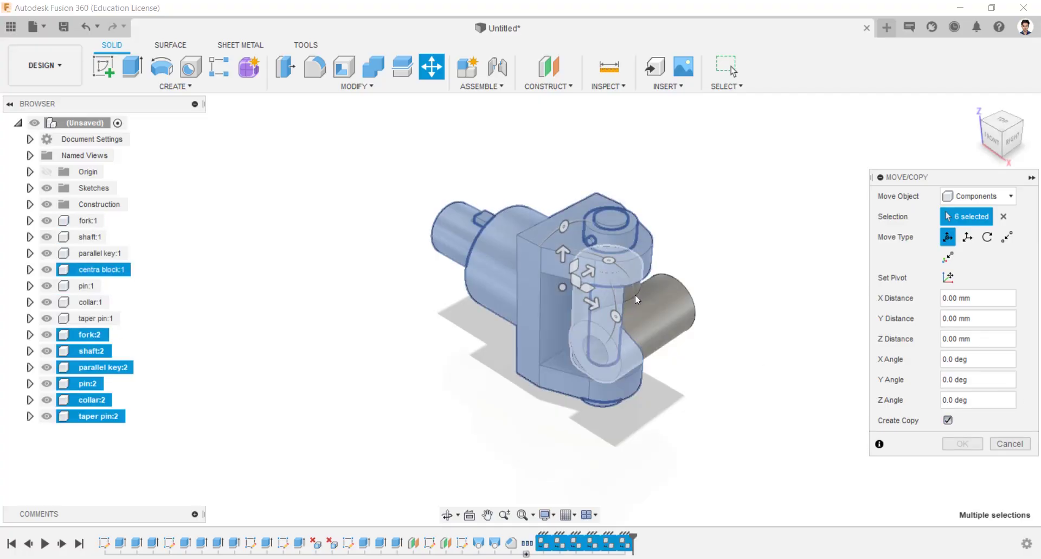
middle_click_drag(638, 299, 648, 263, "shift")
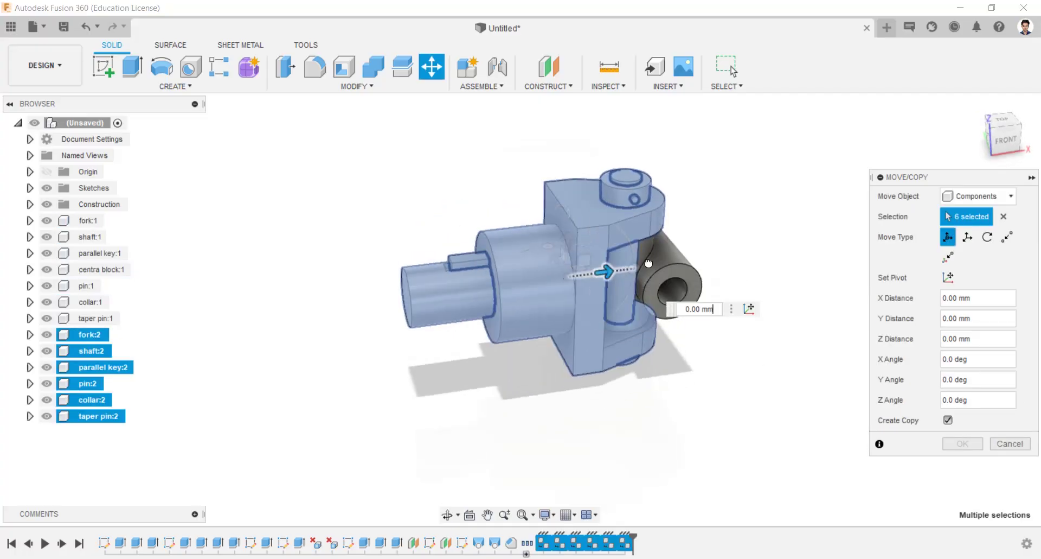
left_click_drag(649, 263, 922, 234)
middle_click_drag(779, 286, 615, 303, "shift")
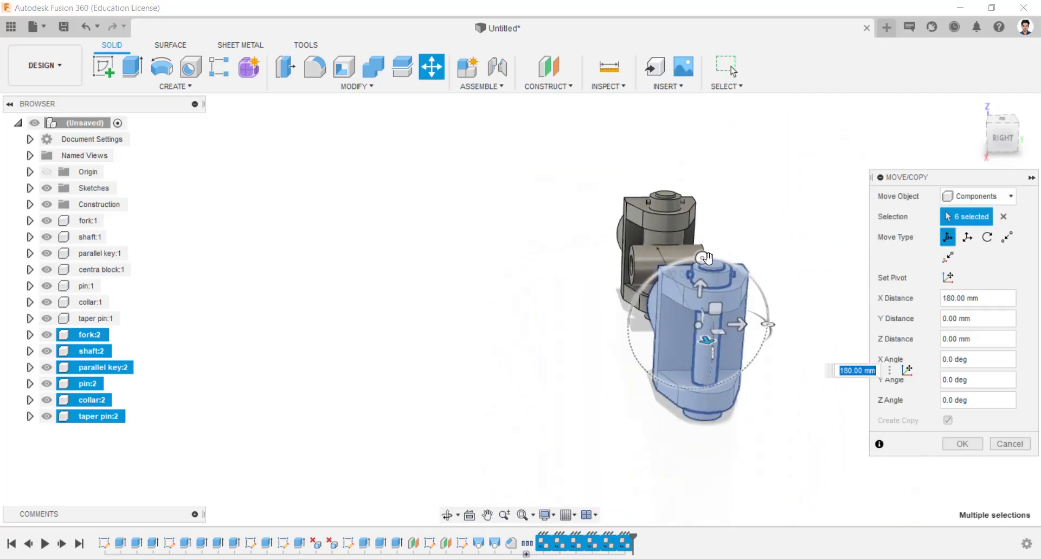
Rotate the six copied components 90 degrees about X and 180 degrees about Y, and finish the copy
left_click_drag(707, 258, 674, 359)
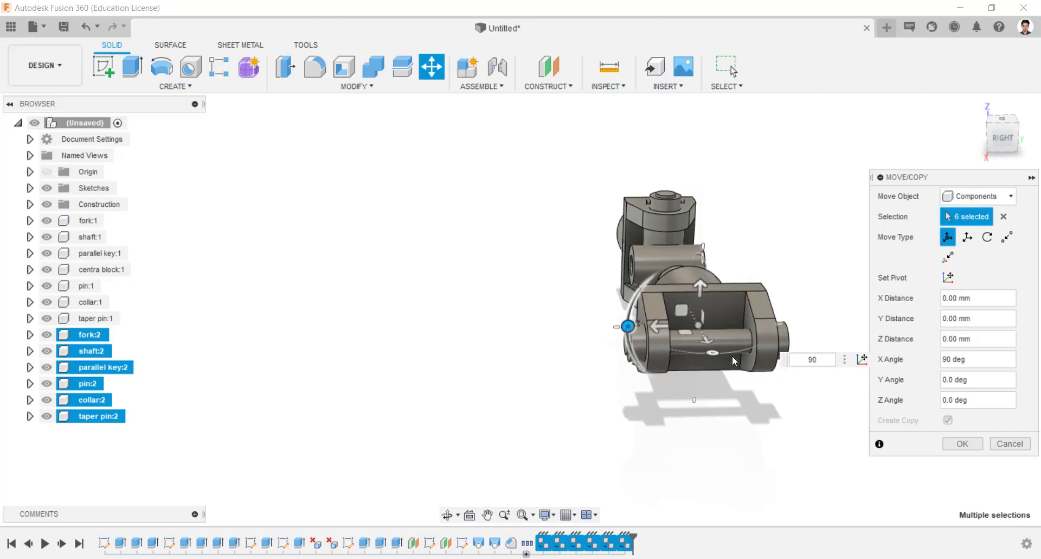
left_click_drag(713, 353, 859, 289)
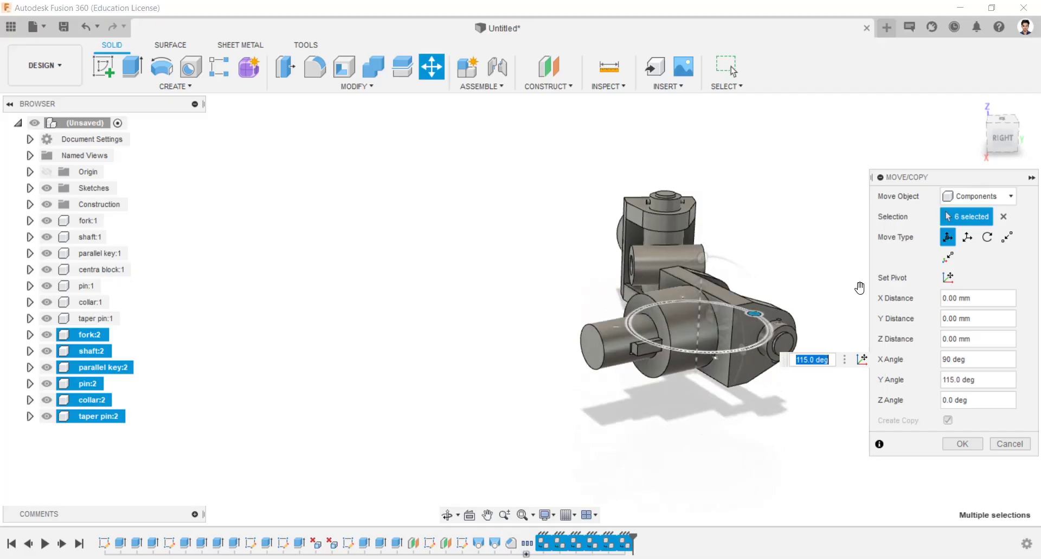
type("180")
key("Return")
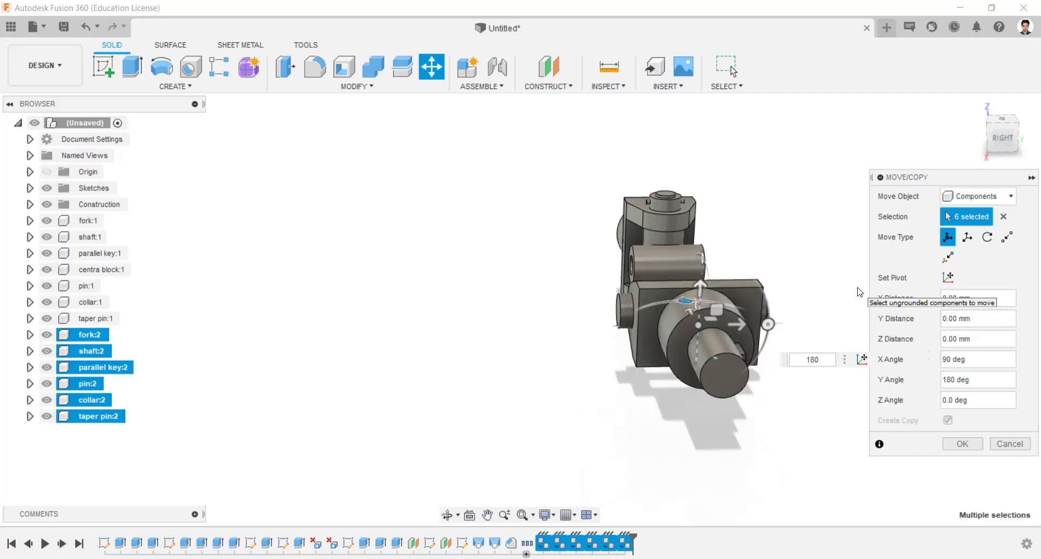
left_click(969, 430)
Align the copied fork to the centra block, matching the fork's inner lug face at the hole to the block's free cylinder end, and adjust the angle
middle_click_drag(770, 366, 857, 387, "shift")
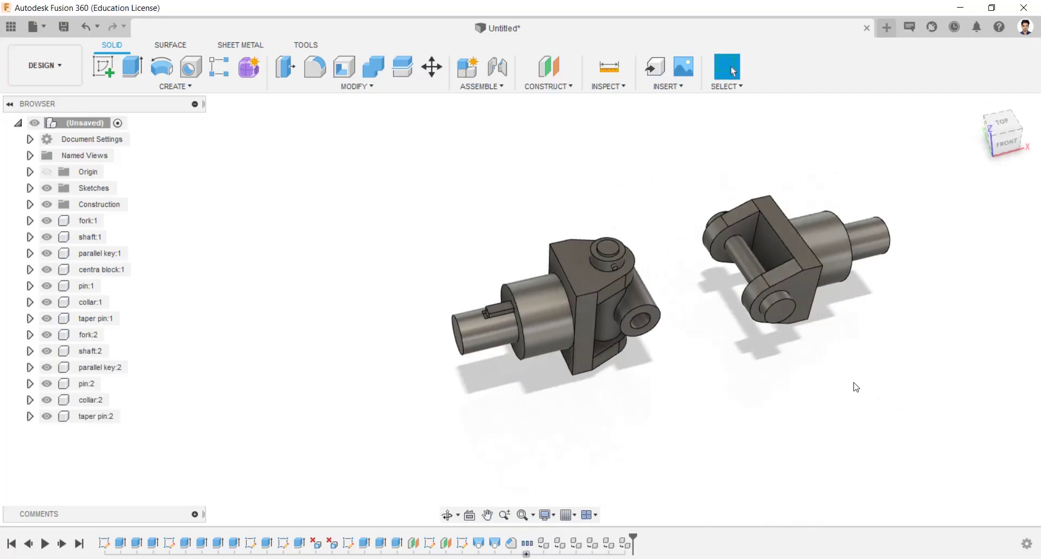
left_click(363, 84)
left_click(330, 296)
scroll(714, 271, "up", 2)
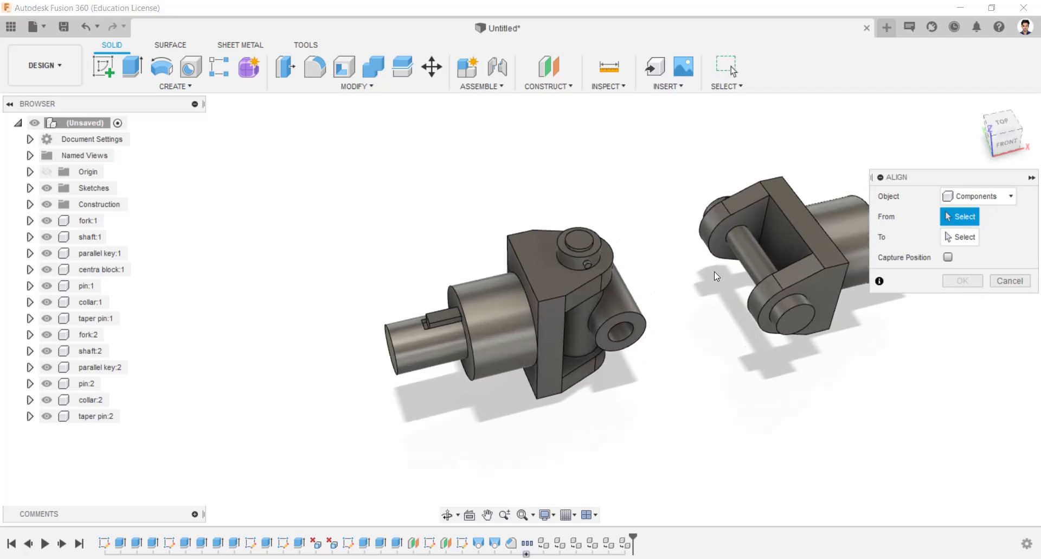
scroll(714, 271, "up", 1)
left_click(746, 223)
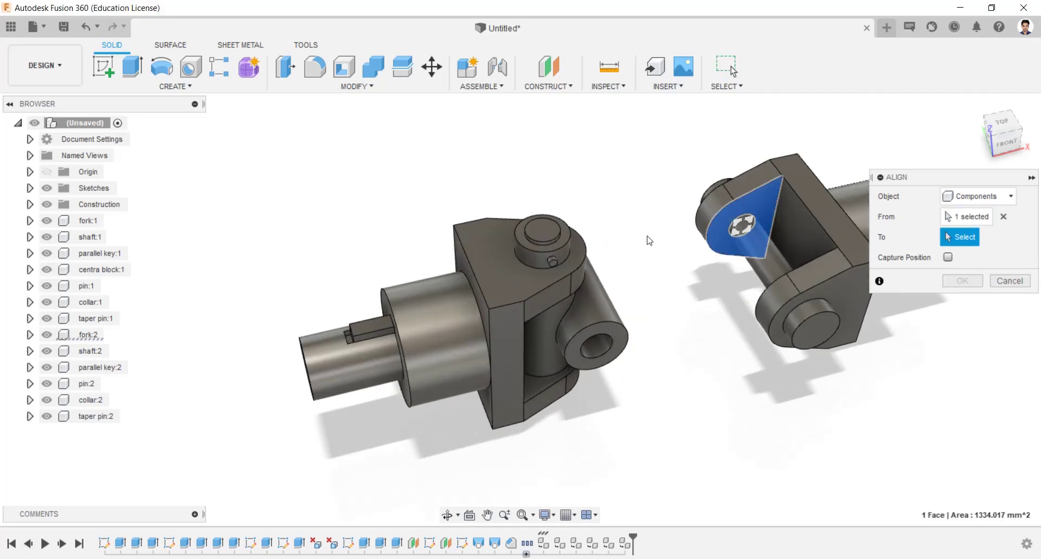
middle_click_drag(650, 241, 758, 212, "shift")
left_click(653, 332)
left_click(948, 279)
left_click(948, 279)
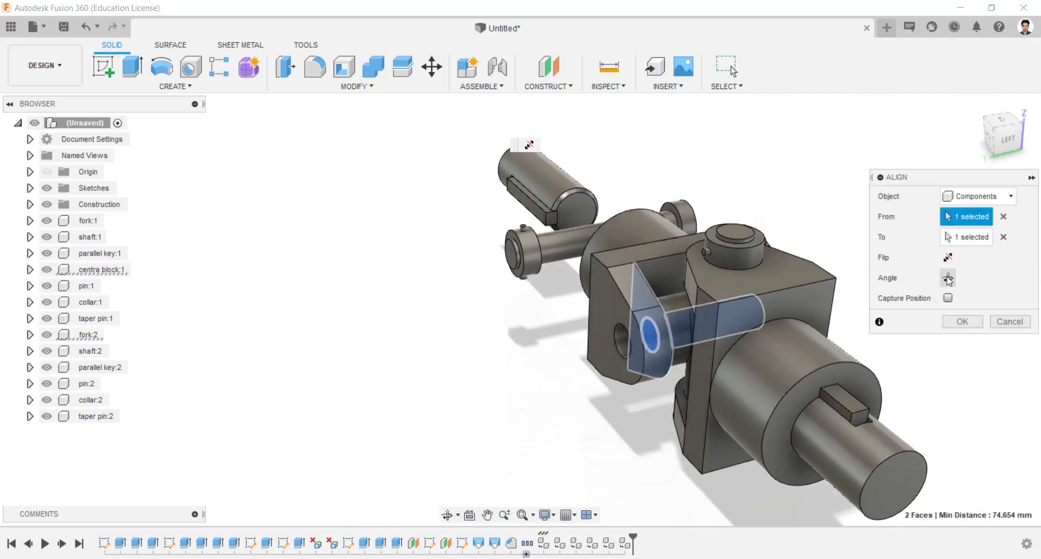
left_click(963, 322)
Align the copied pin to the copied fork, matching the circular edge under the pin head to the lug's hole edge
middle_click_drag(716, 332, 987, 307, "shift")
middle_click_drag(774, 360, 678, 338, "shift")
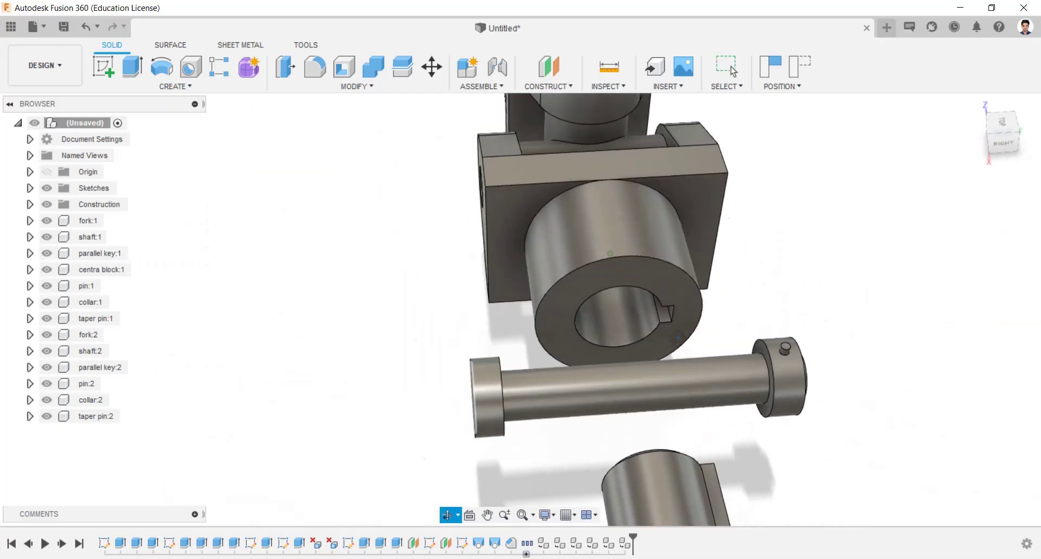
middle_click_drag(911, 293, 463, 123, "shift")
right_click_drag(842, 218, 842, 210)
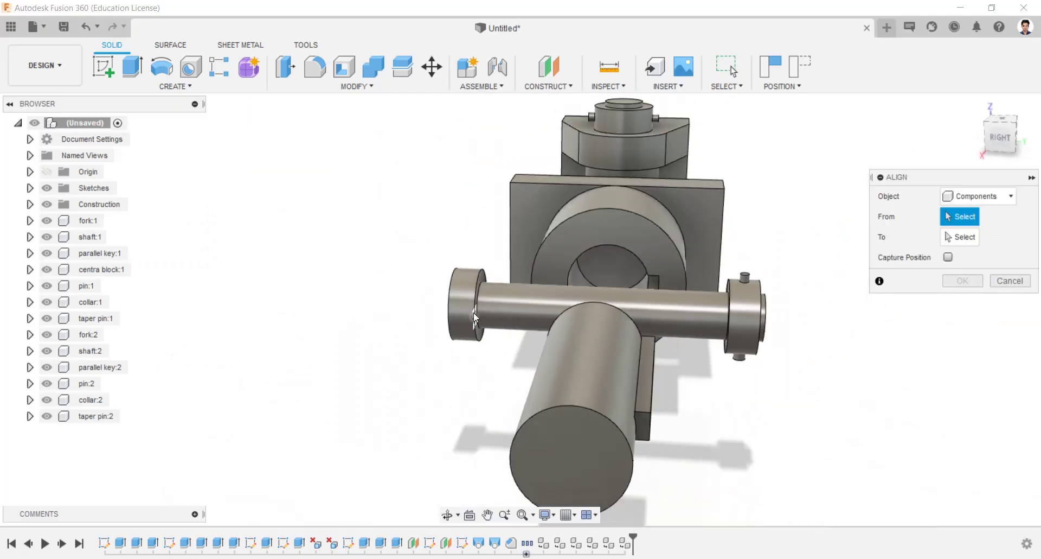
left_click(481, 314)
middle_click_drag(506, 291, 659, 331, "shift")
left_click(476, 279)
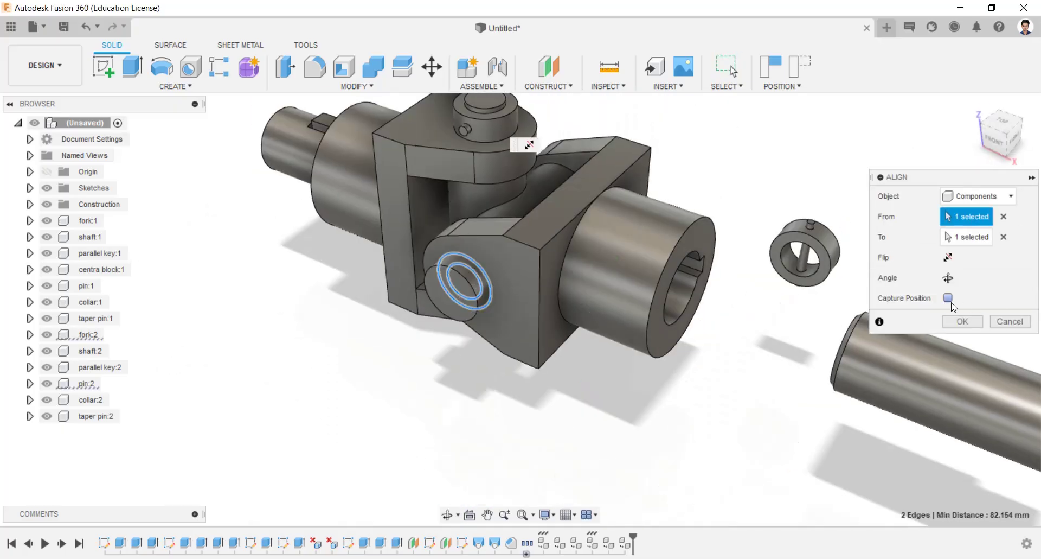
left_click(963, 321)
Align the copied taper pin to the copied pin, matching the taper pin's cylindrical face to the cross hole near the pin's end
scroll(819, 262, "up", 5)
right_click_drag(871, 190, 872, 110)
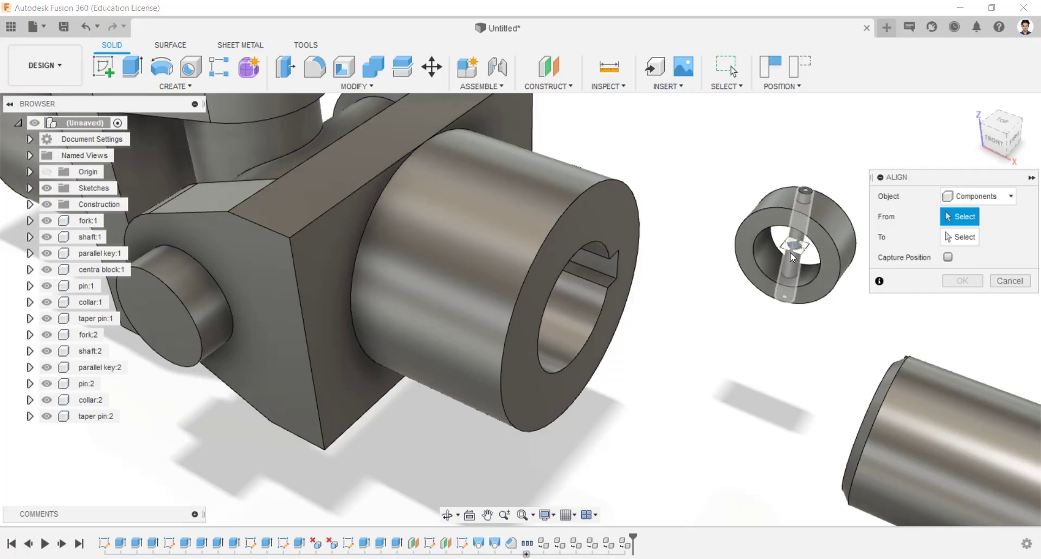
left_click(791, 252)
scroll(802, 164, "down", 3)
middle_click_drag(802, 165, 608, 191, "shift")
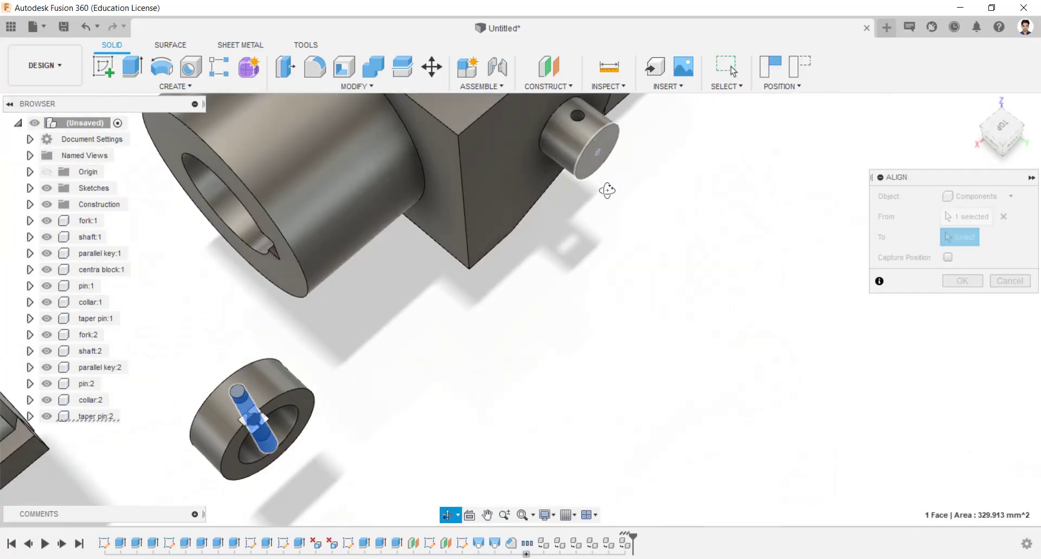
middle_click_drag(598, 156, 597, 265)
scroll(576, 233, "up", 2)
left_click(576, 233)
scroll(596, 302, "down", 2)
scroll(597, 301, "down", 5)
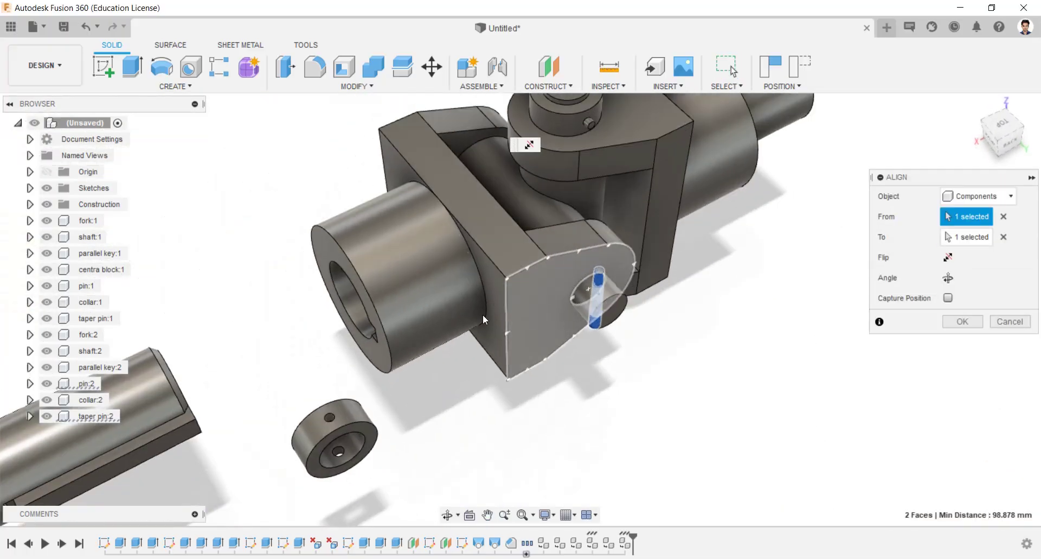
left_click(963, 321)
Align the copied collar to the end of the copied pin, using the collar's inner cylindrical face
scroll(318, 345, "up", 3)
right_click_drag(318, 345, 319, 196)
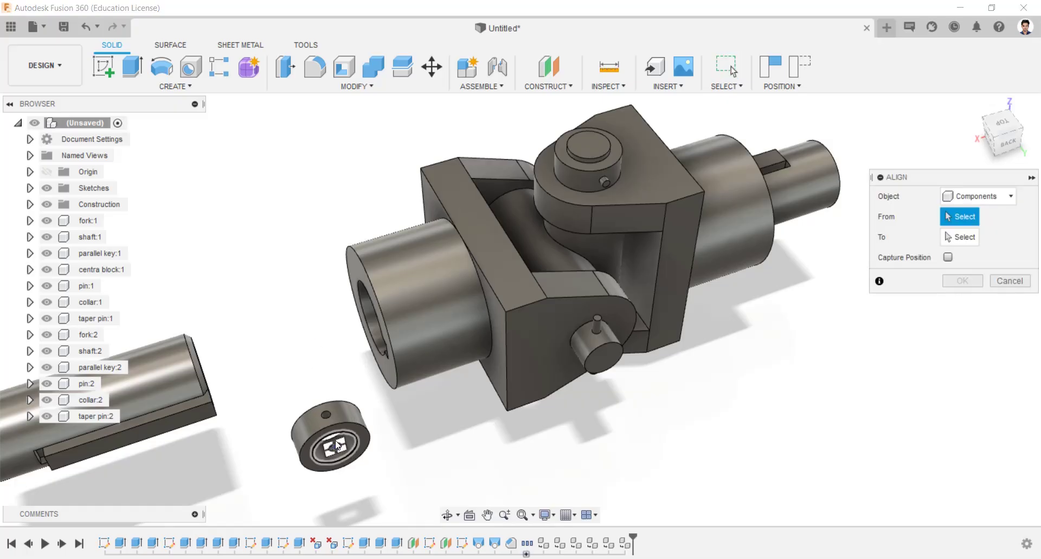
middle_click_drag(335, 446, 574, 377, "shift")
left_click(614, 344)
middle_click_drag(613, 344, 578, 297, "shift")
scroll(668, 238, "up", 2)
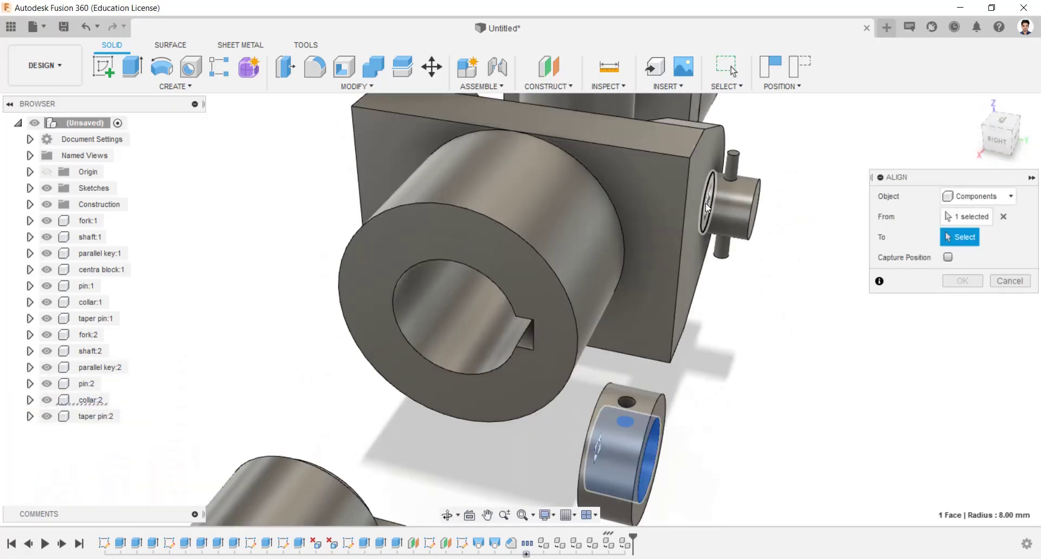
left_click(719, 218)
scroll(726, 220, "down", 2)
left_click(963, 322)
Align the copied parallel key to the keyway in the copied fork's hub
right_click(768, 375)
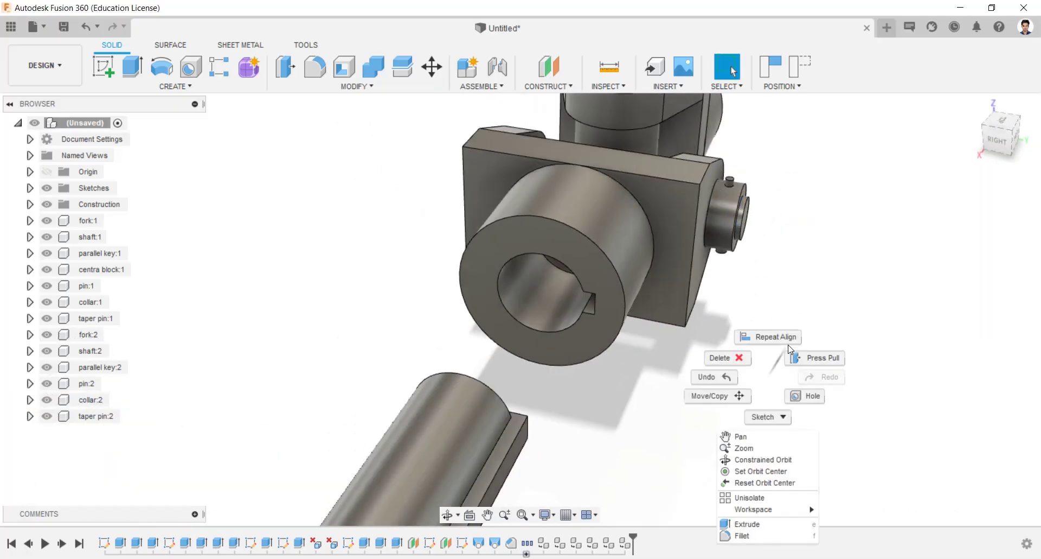
left_click(773, 327)
middle_click_drag(678, 368, 514, 356, "shift")
scroll(440, 347, "up", 3)
middle_click_drag(439, 348, 642, 353, "shift")
left_click(439, 359)
scroll(335, 395, "down", 2)
middle_click_drag(335, 394, 236, 342, "shift")
middle_click_drag(551, 502, 558, 442)
scroll(288, 399, "up", 3)
left_click(289, 395)
scroll(289, 397, "down", 3)
left_click(977, 328)
Align the copied shaft to the copied fork's bore, starting from the shaft's end face
middle_click_drag(724, 374, 744, 398, "shift")
scroll(743, 404, "down", 3)
right_click_drag(741, 413, 742, 240)
left_click(572, 374)
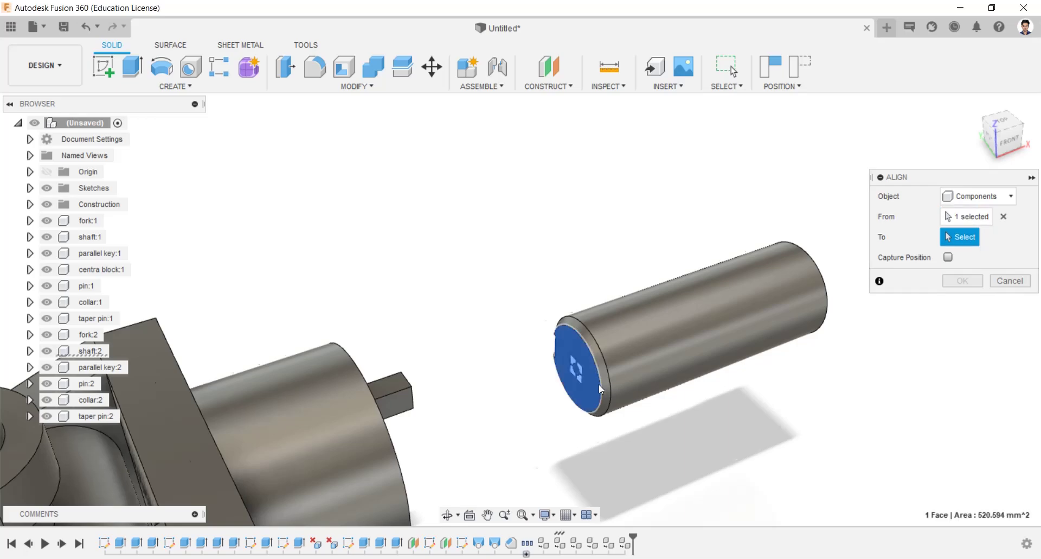
middle_click_drag(572, 374, 636, 395, "shift")
left_click(677, 455)
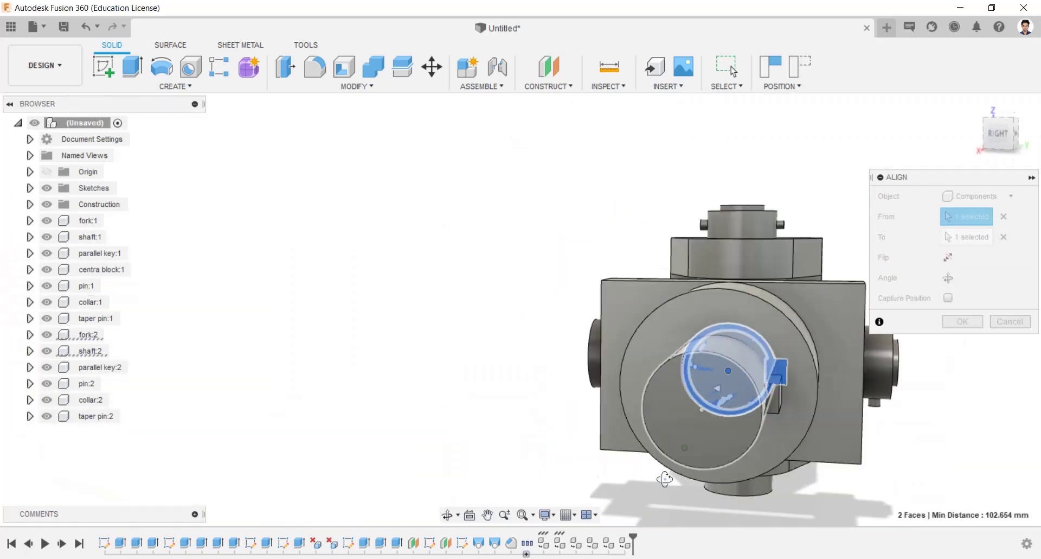
key("Return")
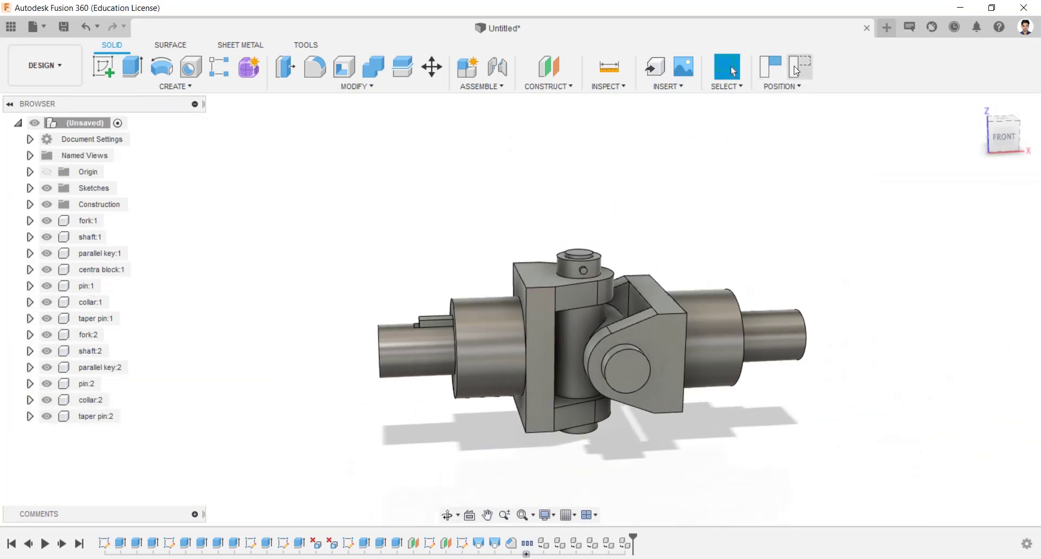
Capture the current position of the aligned components
left_click(975, 104)
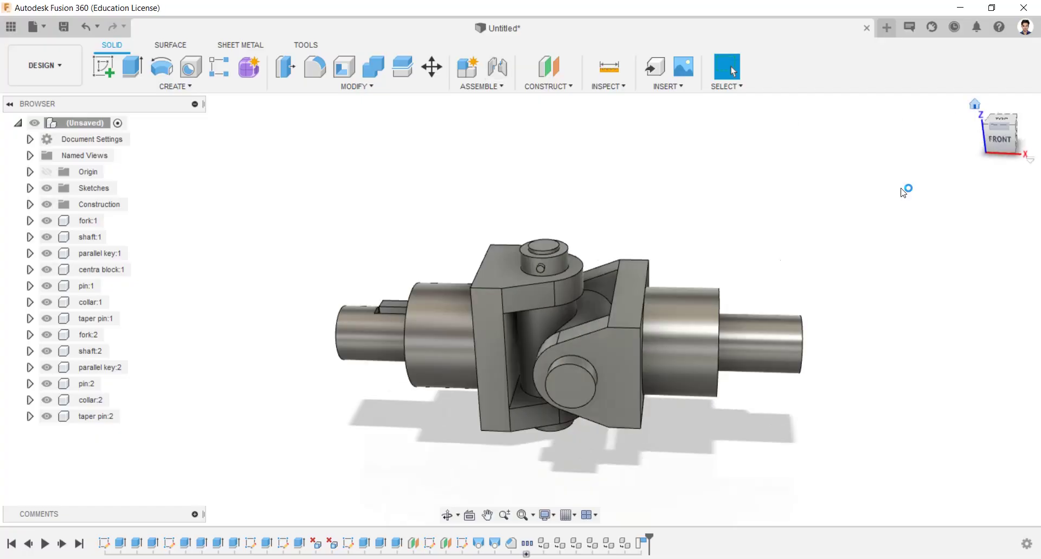
middle_click_drag(455, 238, 618, 147, "shift")
left_click(975, 104)
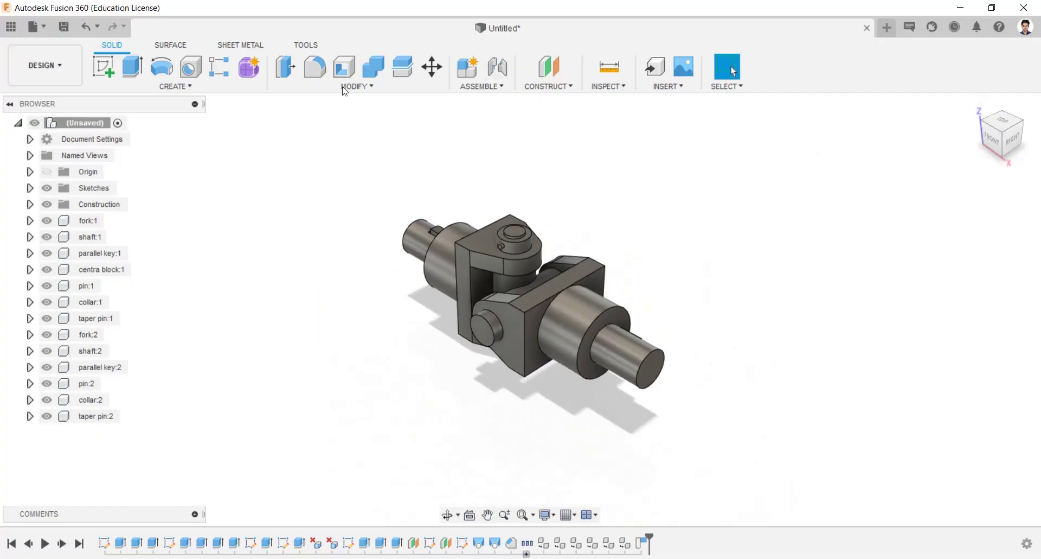
Start a fillet and select the outer edges of both forks' base plates
key("f")
left_click(455, 256)
left_click(524, 343)
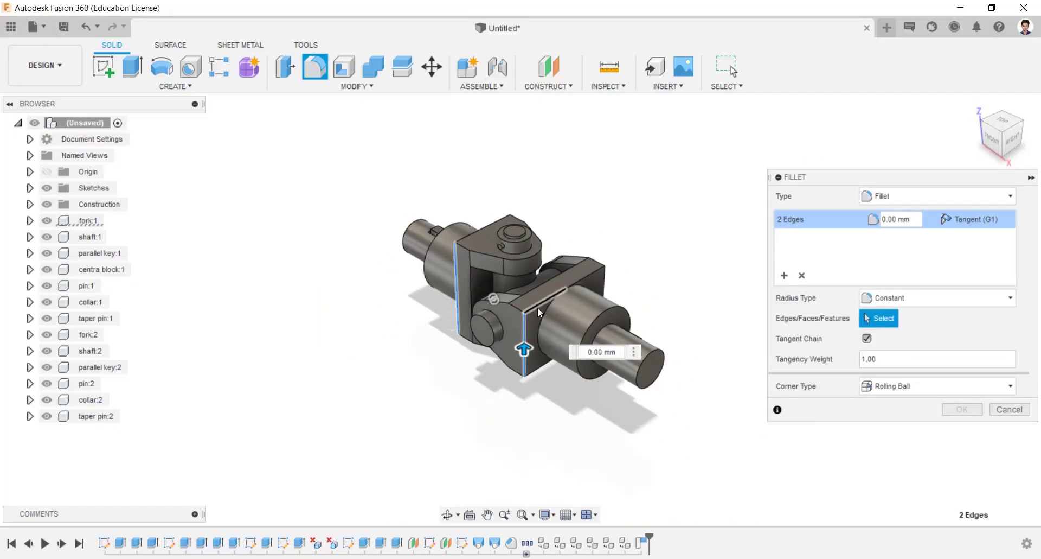
left_click(538, 305)
left_click(597, 271)
left_click(543, 365)
middle_click_drag(413, 266, 732, 230, "shift")
left_click(572, 245)
left_click(546, 282)
left_click(547, 347)
left_click(563, 350)
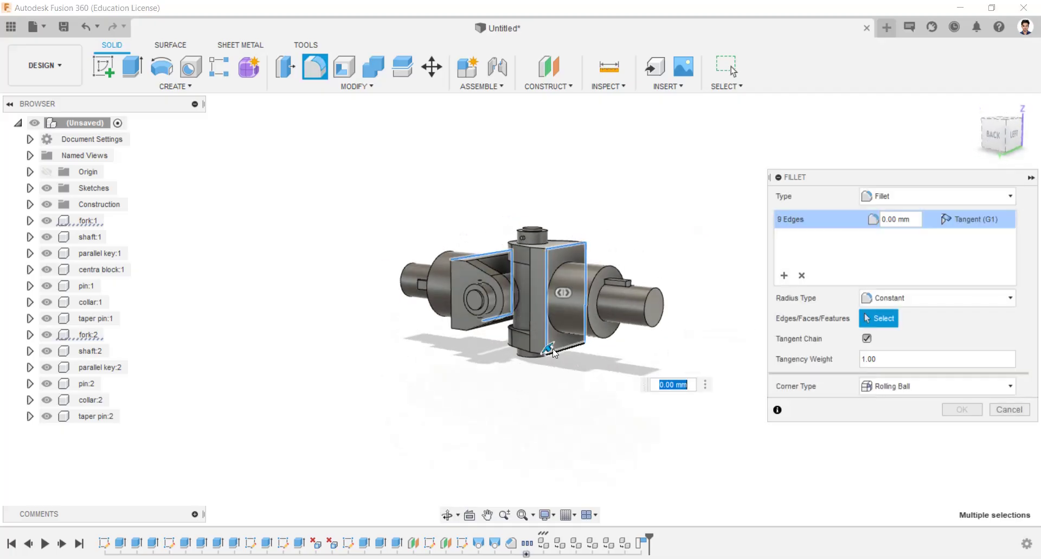
Add the remaining plate edges and both fork hub end rims to the fillet and apply a 2 mm radius
middle_click_drag(563, 350, 607, 347, "shift")
left_click(468, 293)
middle_click_drag(468, 325, 491, 325, "shift")
left_click(485, 285)
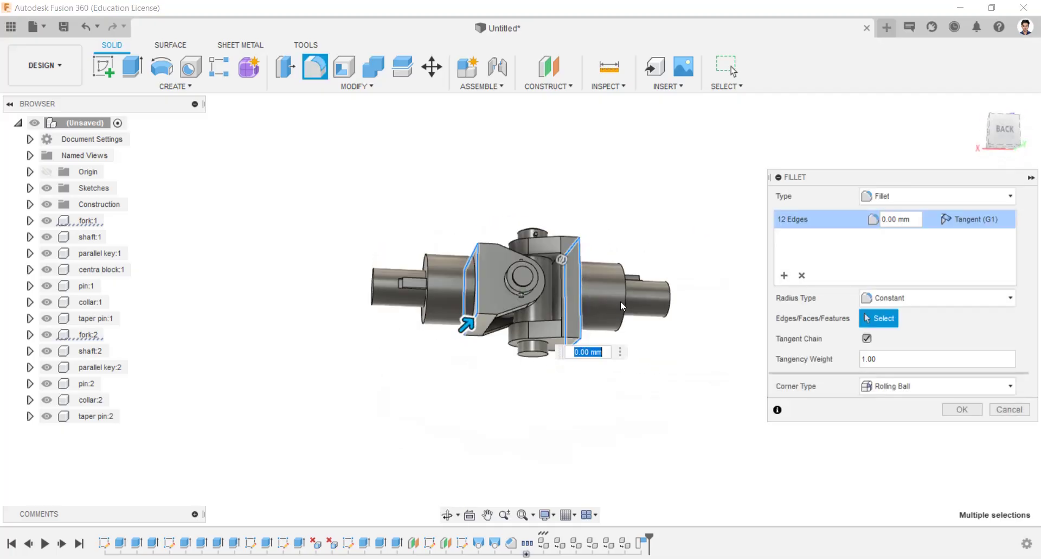
left_click(624, 304)
left_click(426, 301)
left_click_drag(915, 220, 875, 212)
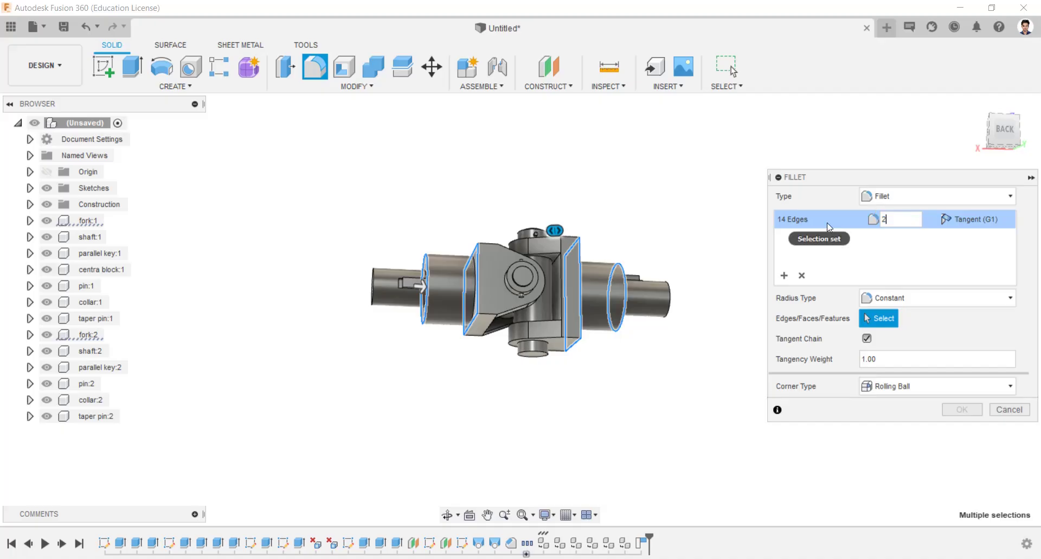
key("Return")
middle_click_drag(681, 309, 653, 241, "shift")
scroll(654, 241, "up", 3)
left_click(975, 106)
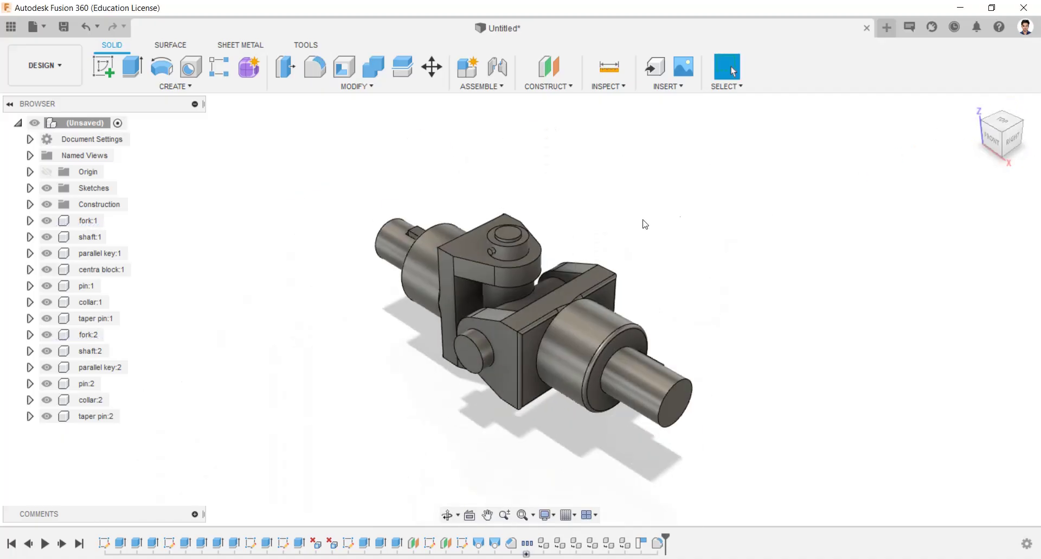
Apply the physical material Iron, Cast from the Metal category of the Fusion 360 Material Library to the fork
left_click(360, 86)
left_click(325, 328)
left_click(871, 411)
left_click(860, 351)
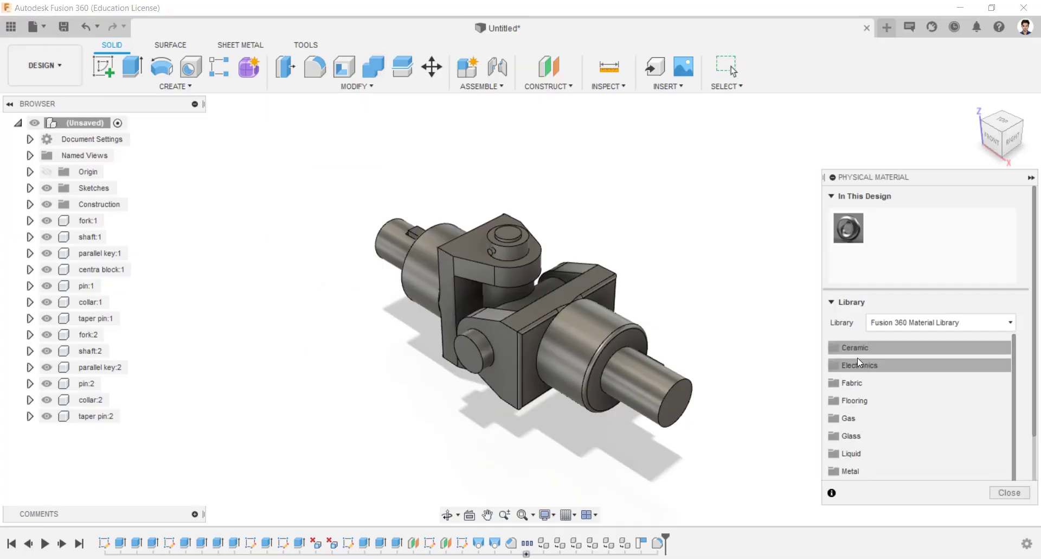
scroll(857, 468, "down", 5)
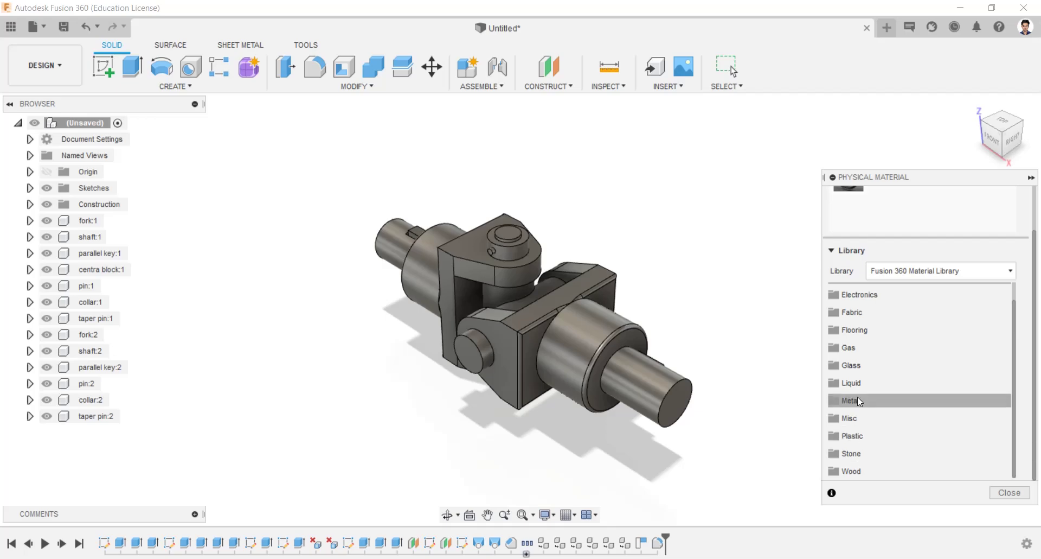
left_click(857, 400)
scroll(867, 401, "down", 10)
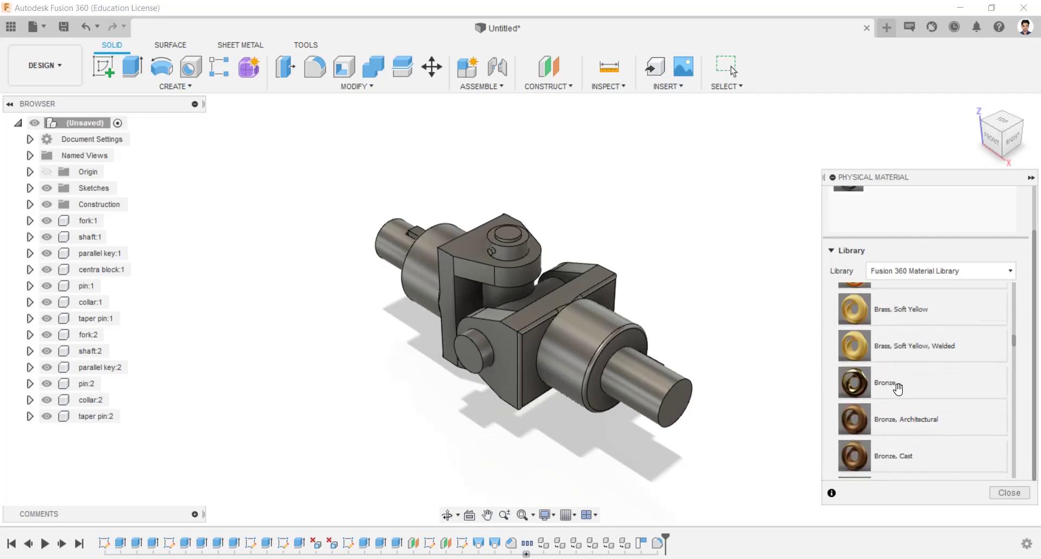
scroll(898, 388, "down", 10)
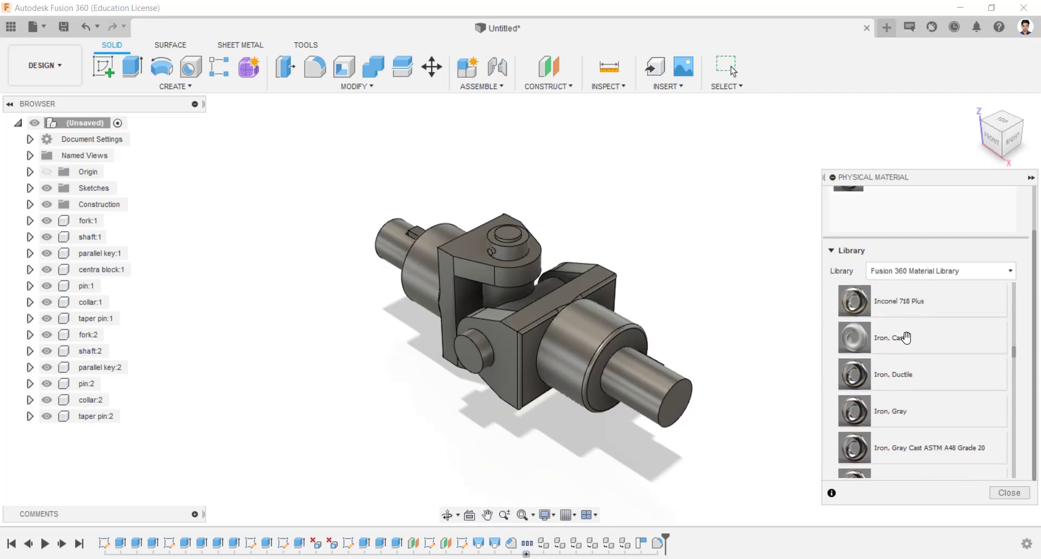
left_click_drag(907, 337, 536, 300)
Apply a stainless steel from the Metal category to the shaft, the pin and the taper pin
scroll(947, 420, "down", 1)
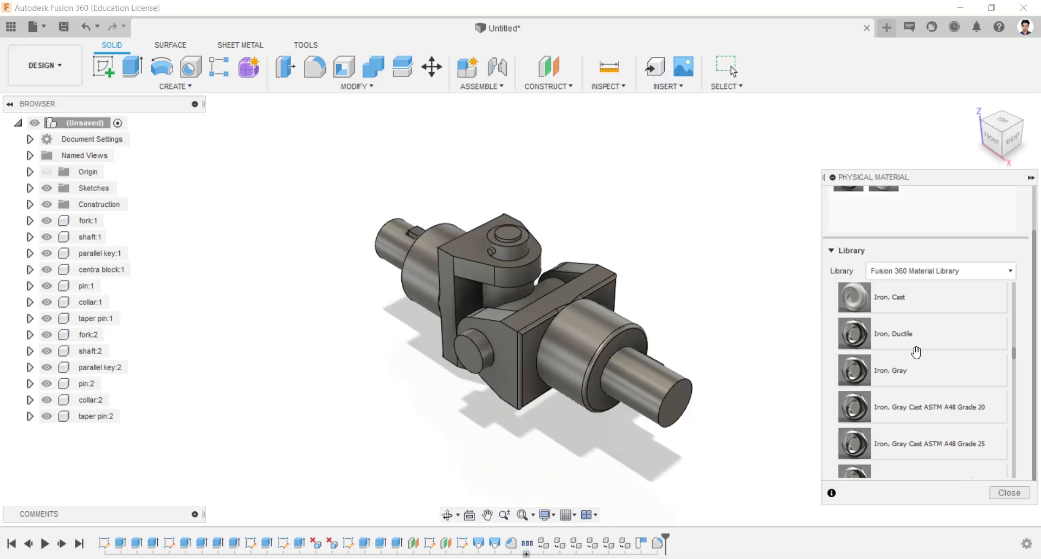
scroll(906, 358, "down", 15)
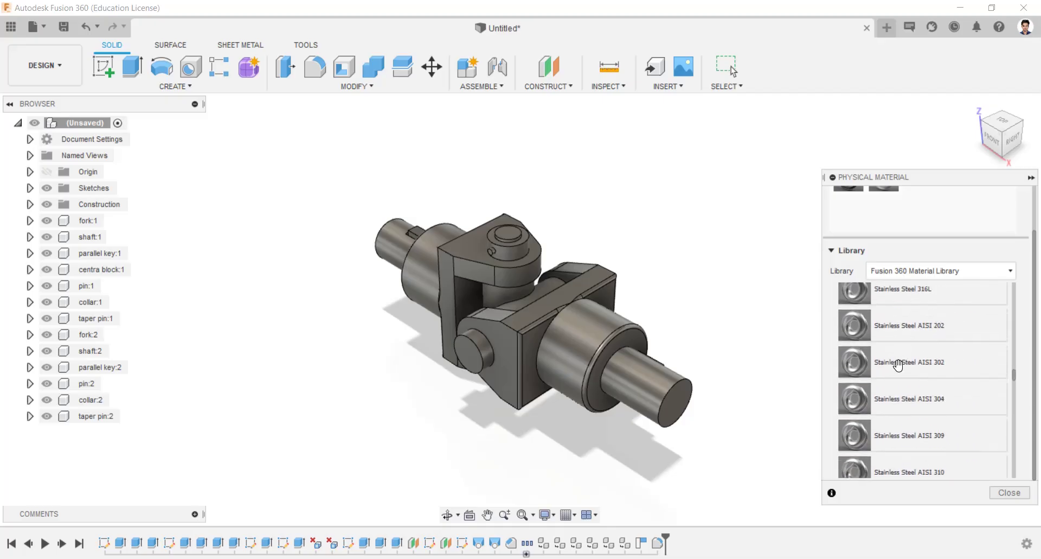
scroll(899, 364, "up", 2)
left_click_drag(914, 302, 672, 369)
left_click_drag(625, 315, 513, 234)
left_click_drag(884, 304, 491, 252)
Apply a steel from further down the Metal category to the first fork and finish assigning physical materials
scroll(893, 472, "down", 15)
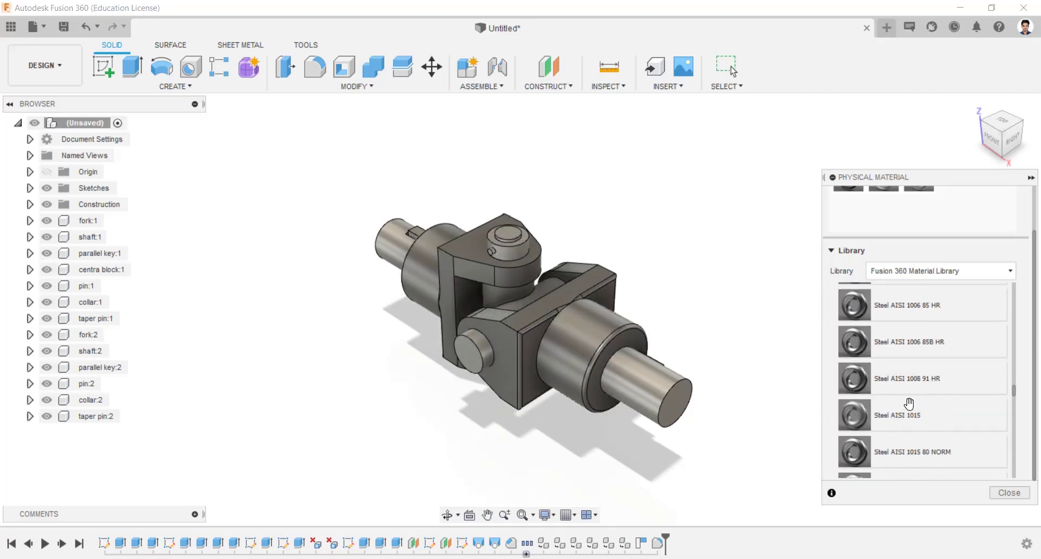
scroll(915, 397, "down", 10)
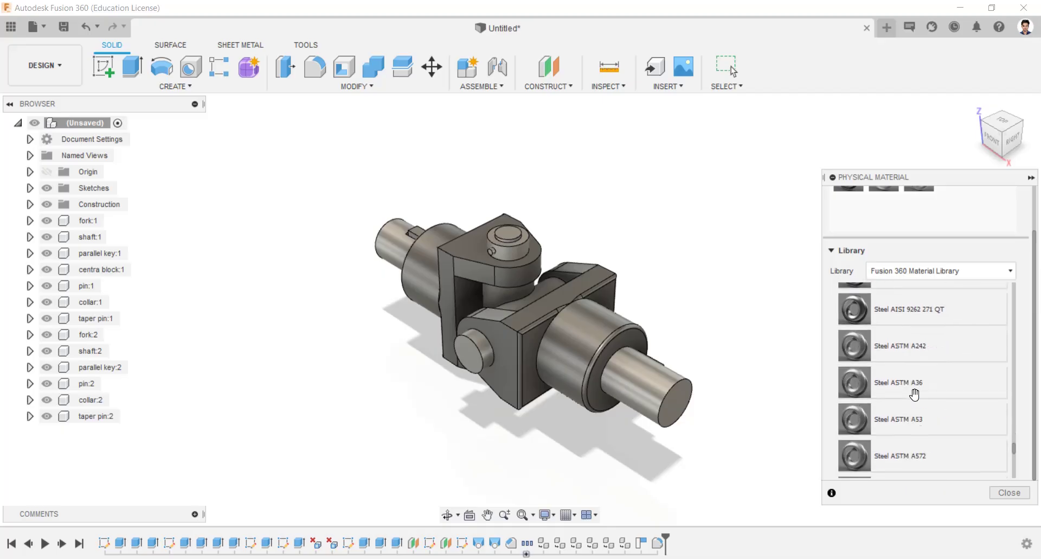
left_click_drag(911, 319, 480, 266)
left_click(999, 495)
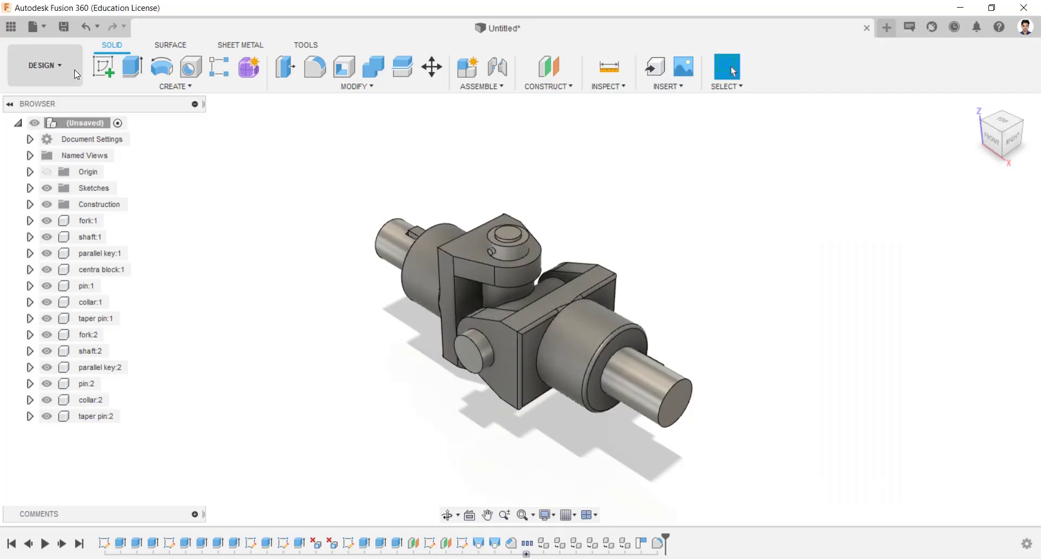
Save the design as "universal joint" in the AU exercise practice > universal joint folder
left_click(64, 27)
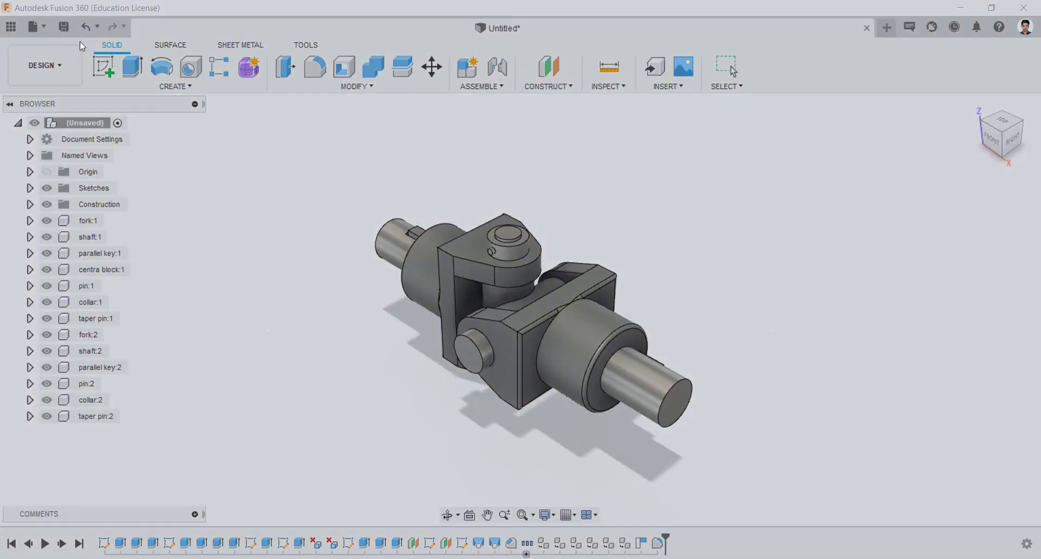
type("universal joint")
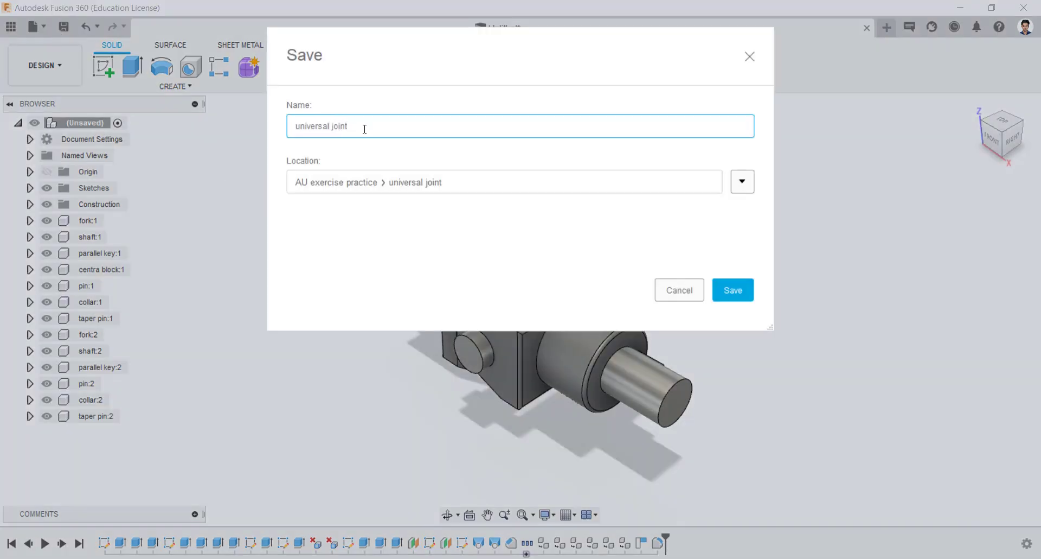
key("Return")
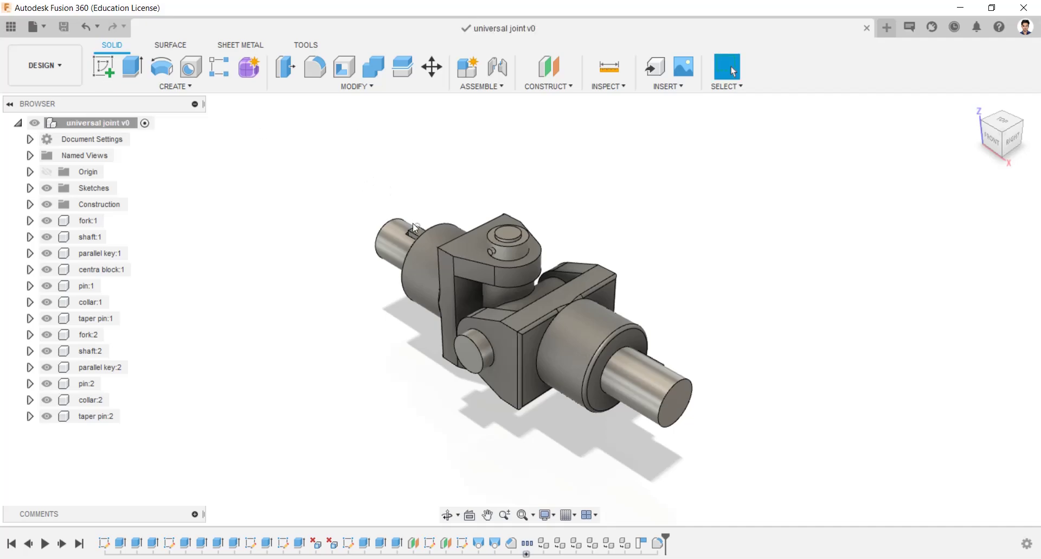
Create a new drawing from the full assembly design, from scratch, with ISO standard, mm units and an A3 sheet
left_click(53, 61)
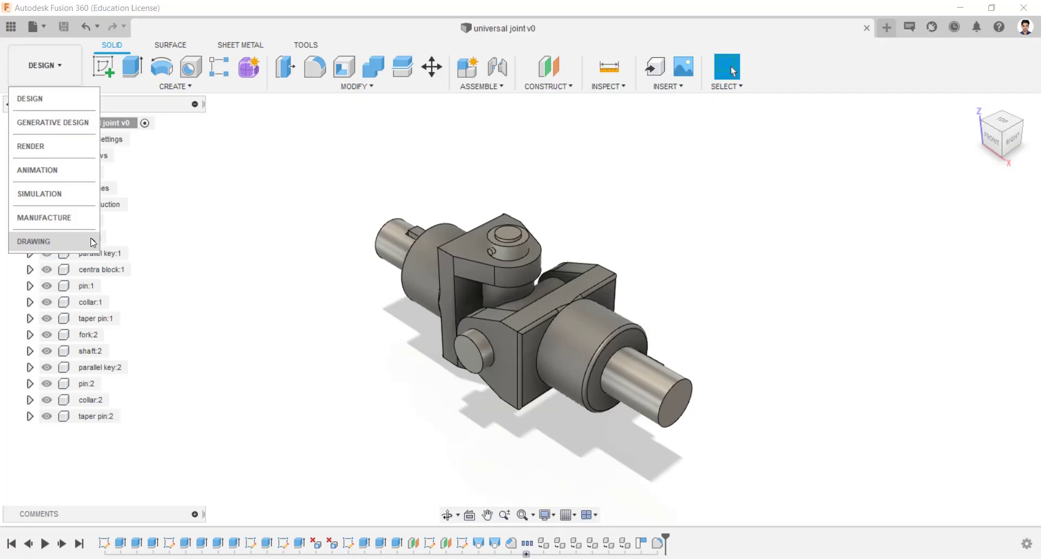
mouse_move(48, 240)
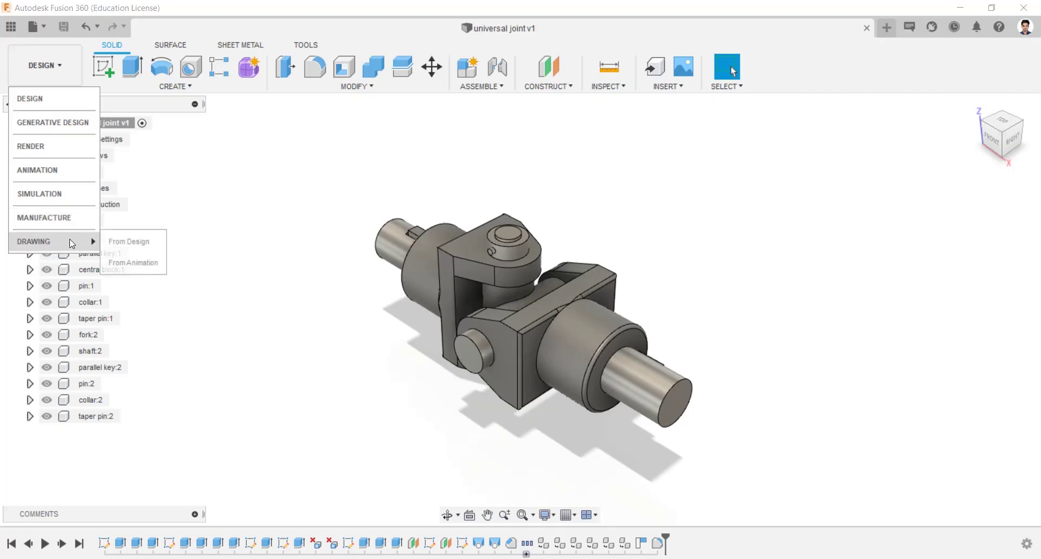
left_click(118, 242)
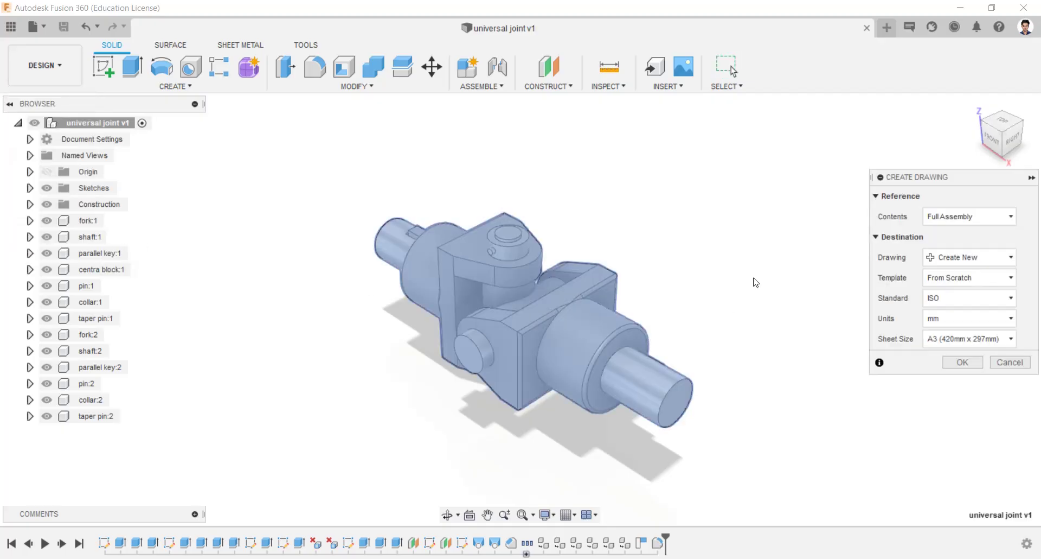
left_click(946, 356)
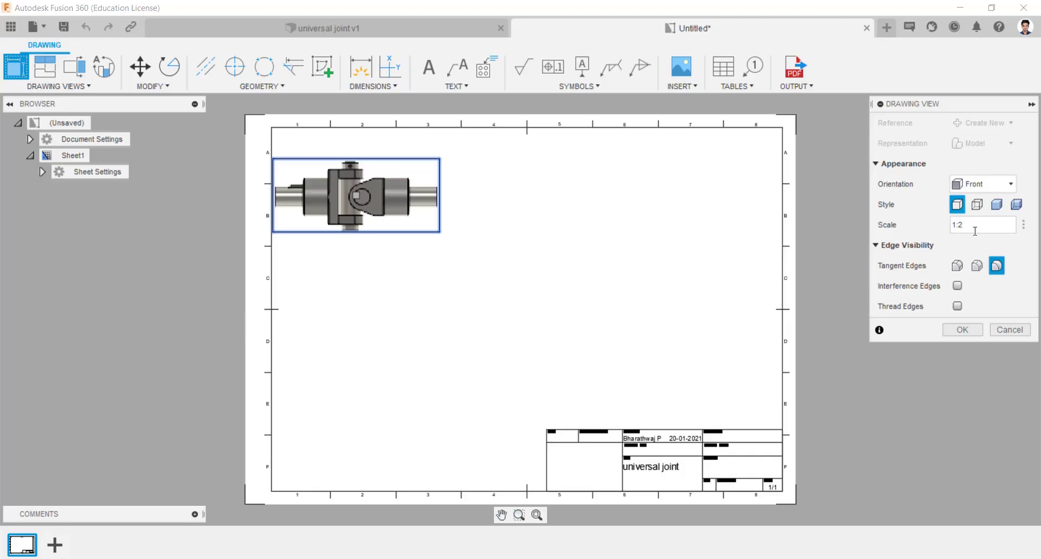
Place the assembly's front view at scale 1:2 near the sheet's upper left area and set its style to visible and hidden edges
left_click(966, 329)
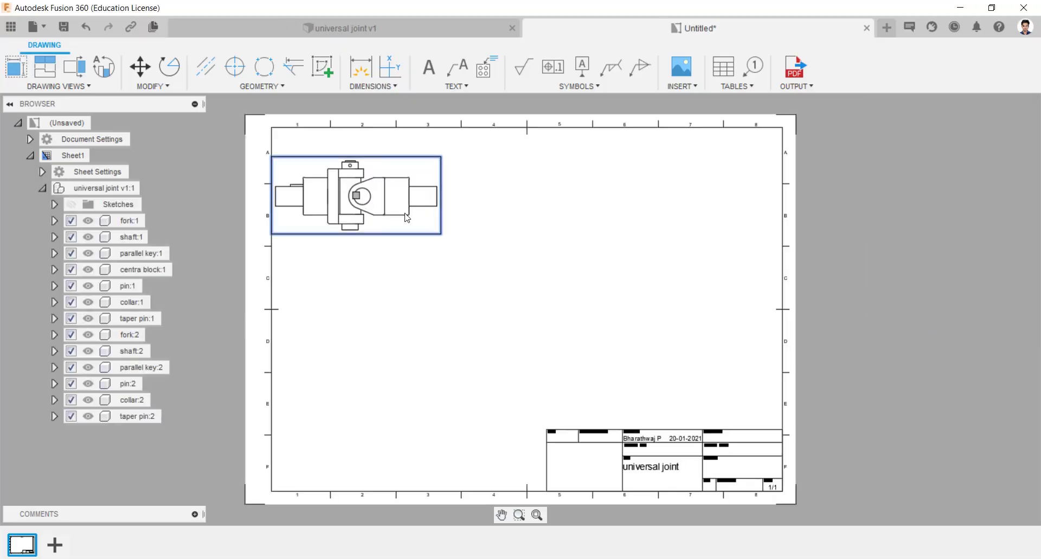
left_click_drag(408, 212, 394, 207)
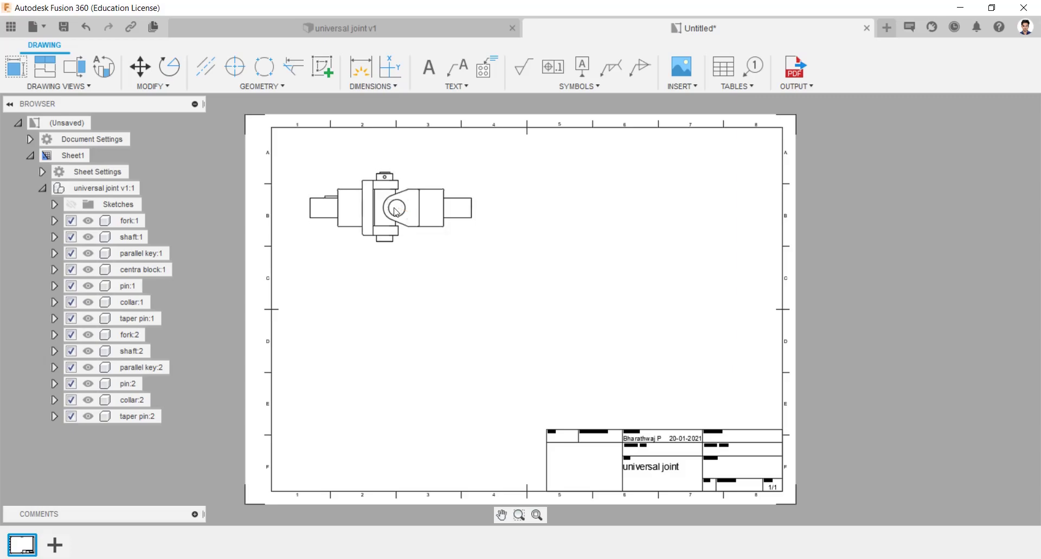
double_click(410, 212)
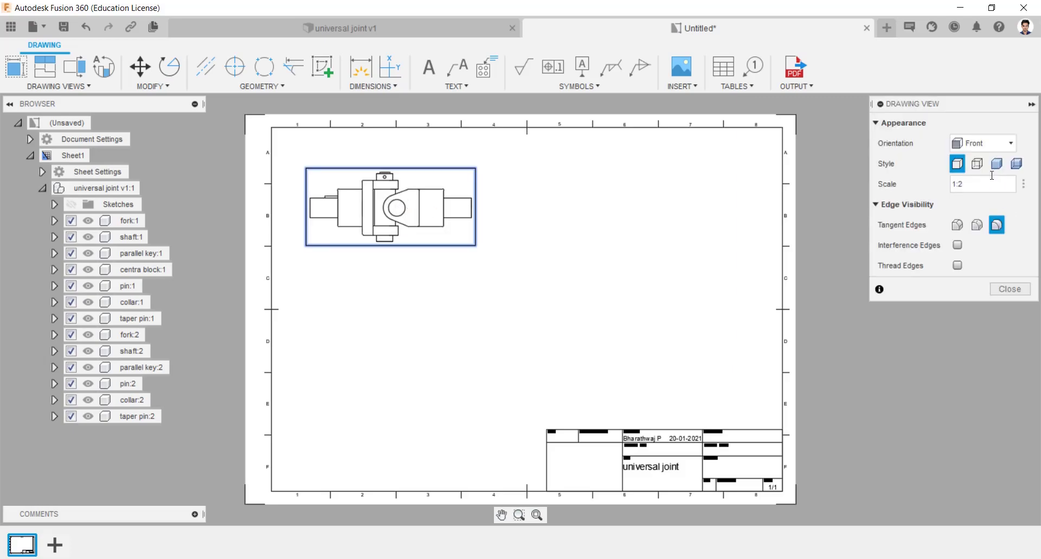
left_click(978, 164)
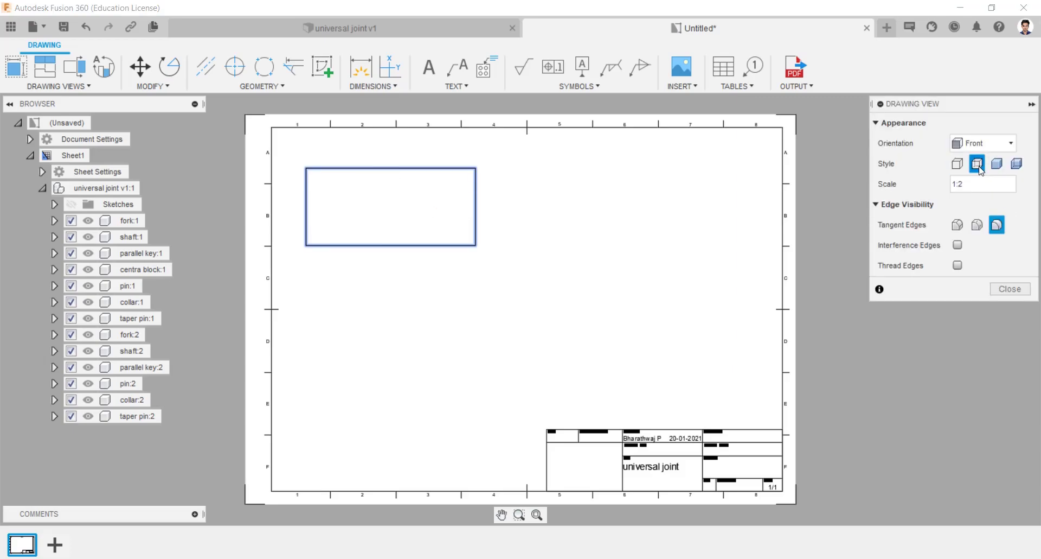
left_click(1003, 283)
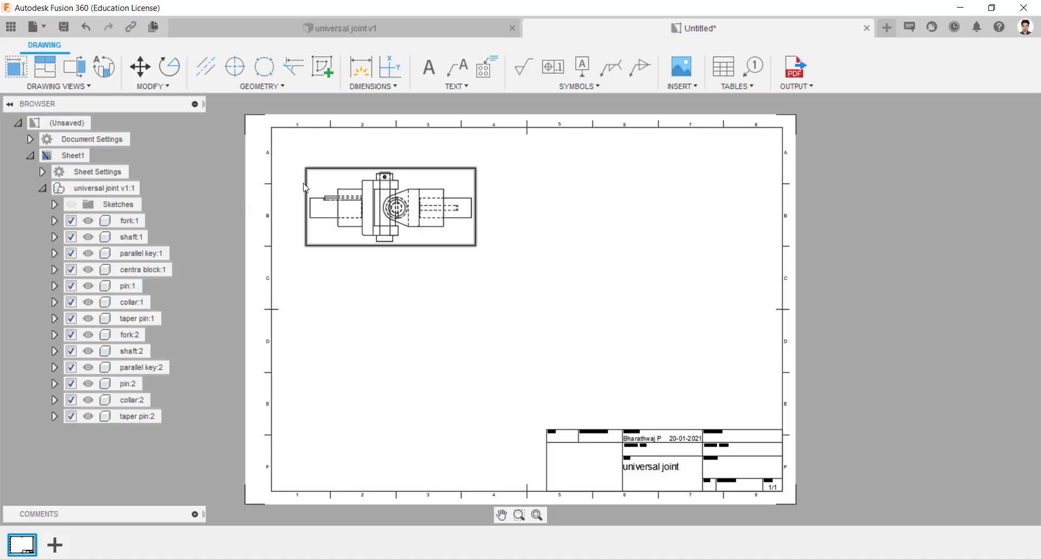
Project three views from the front view: a side view beside it, another directly below it, and an isometric view diagonally below
left_click(44, 68)
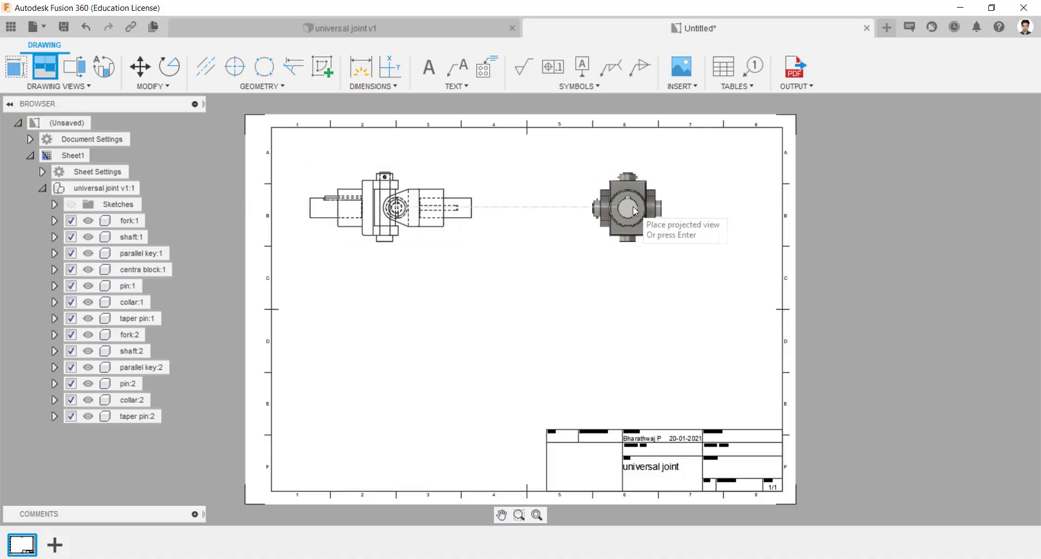
left_click(632, 209)
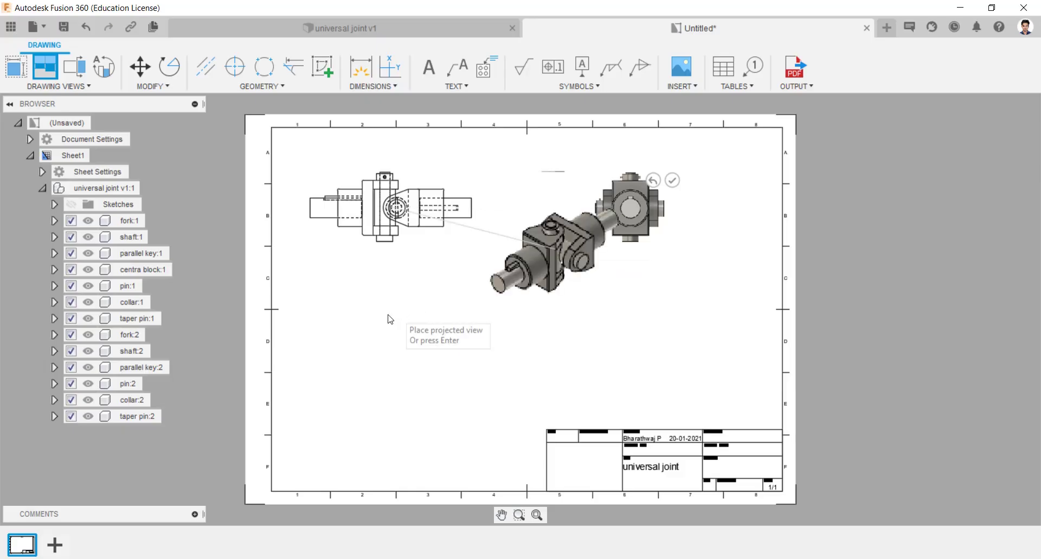
left_click(376, 333)
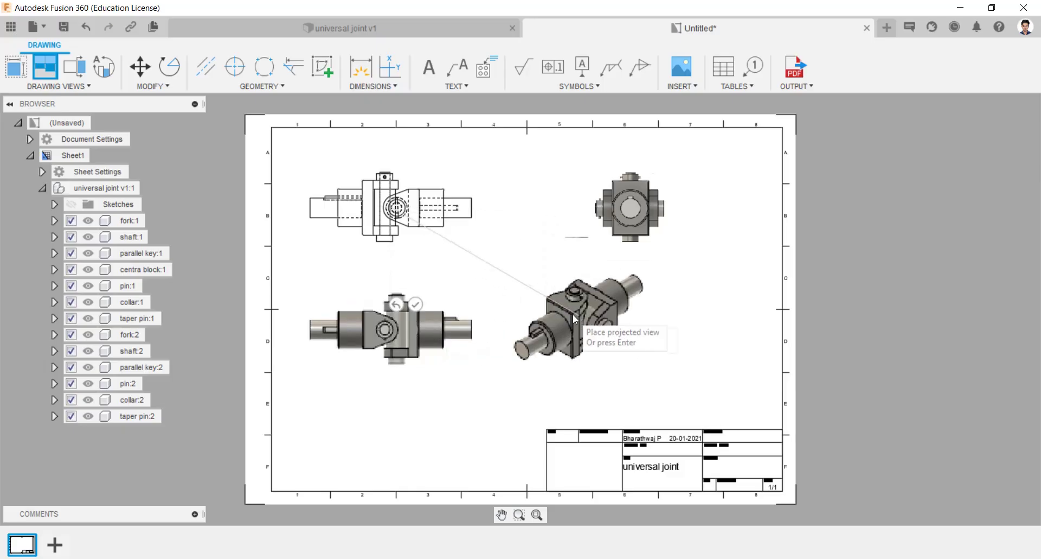
left_click(591, 316)
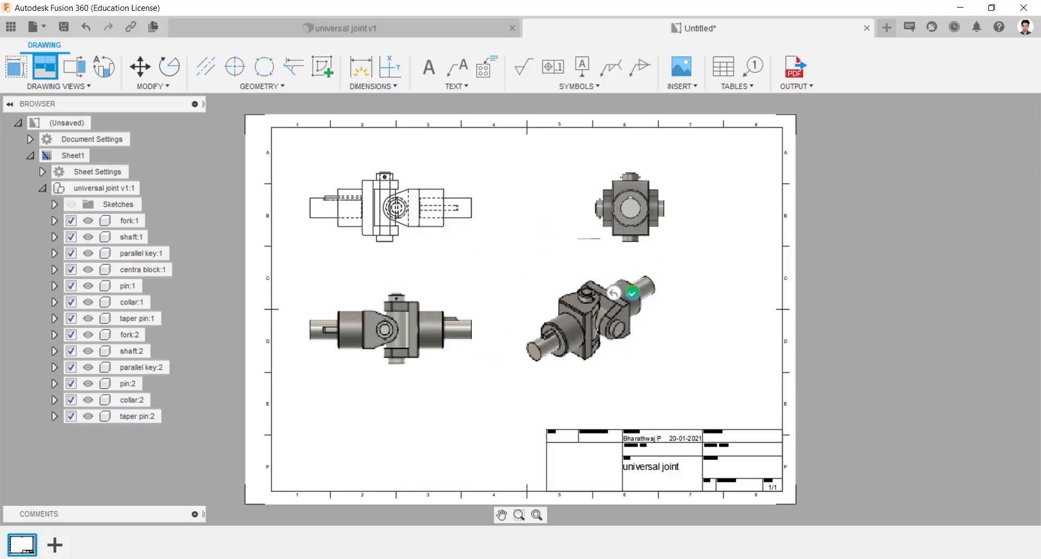
left_click(633, 292)
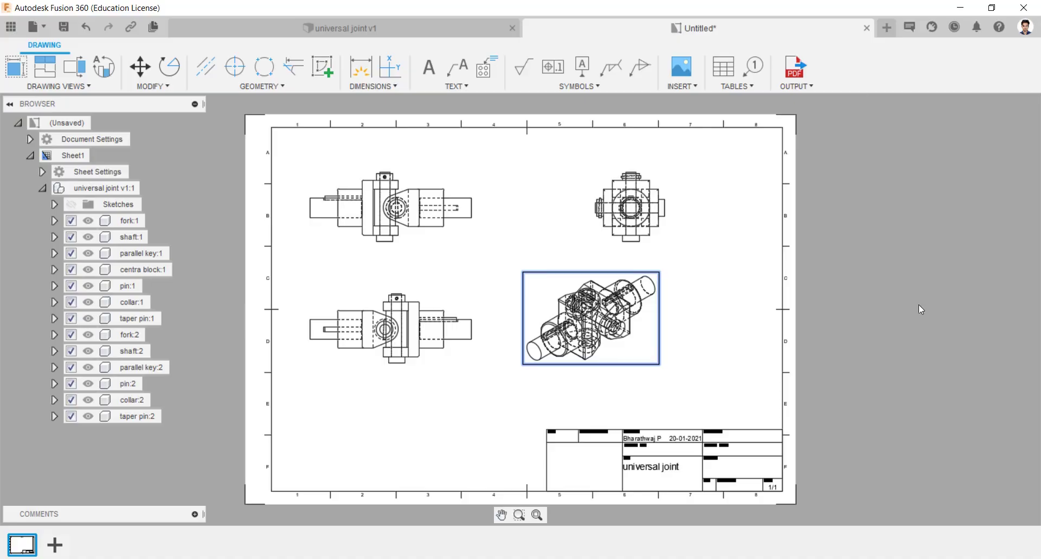
Set the isometric, side and lower projected views to the visible edges style
left_click(977, 144)
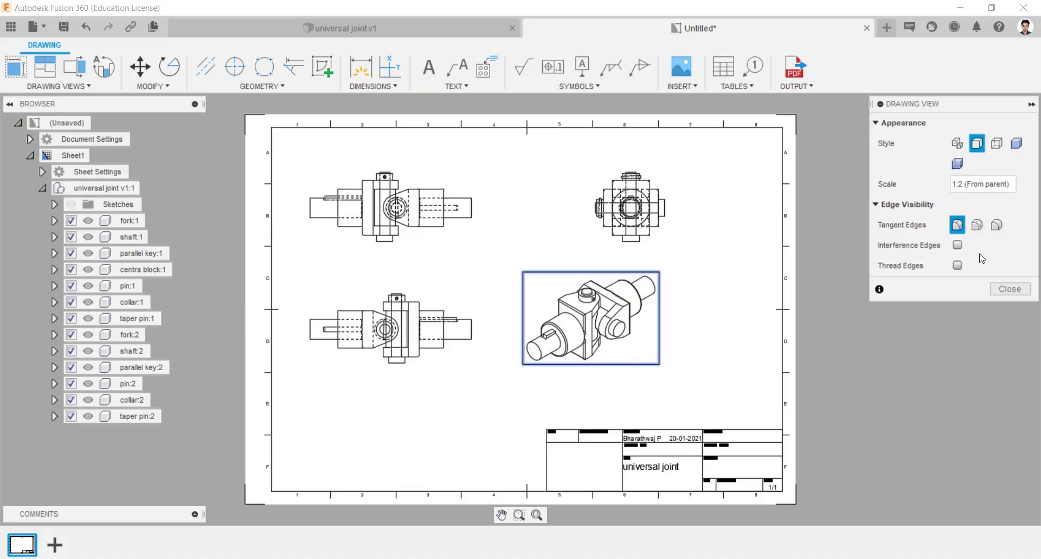
left_click(1001, 289)
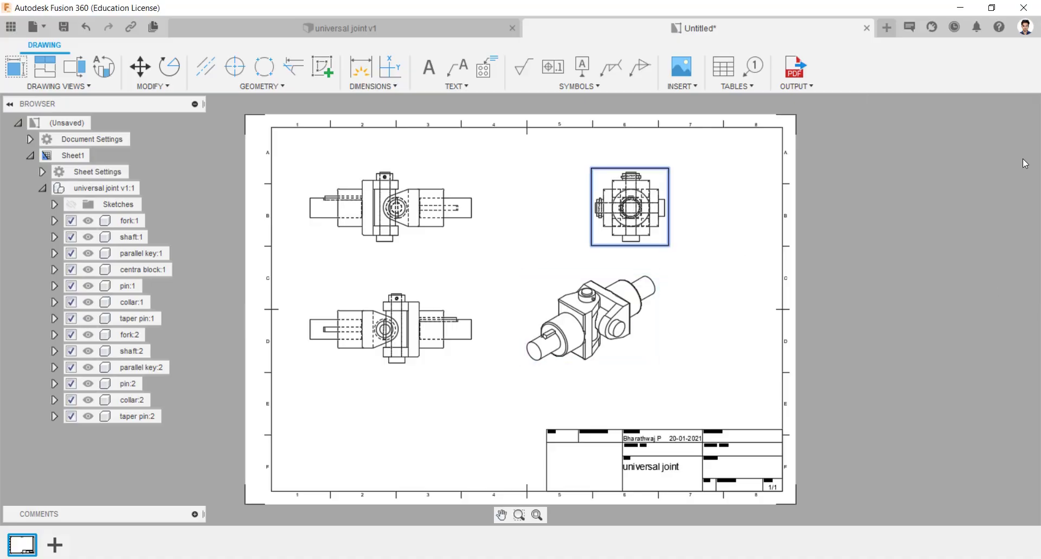
left_click(977, 145)
left_click(1009, 290)
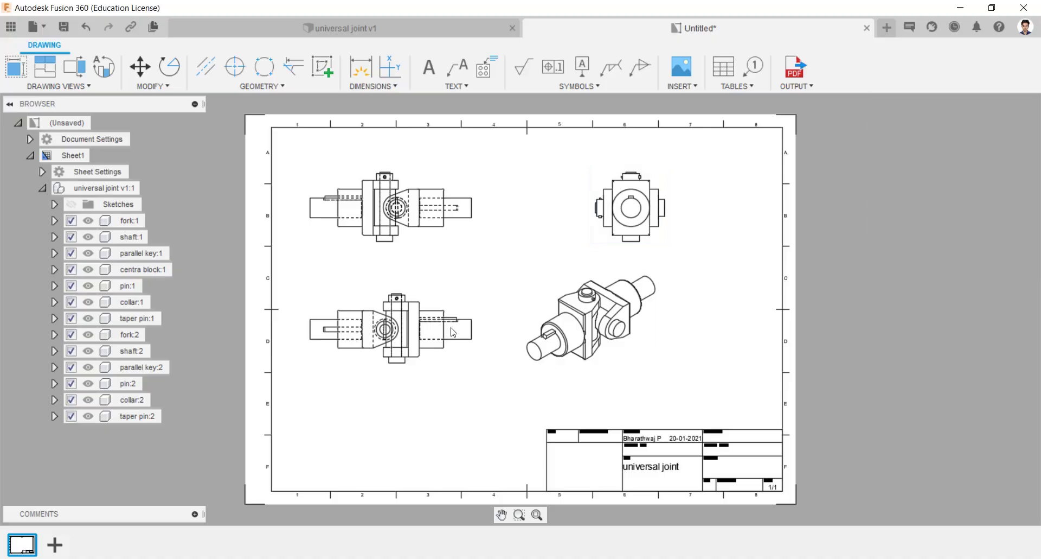
double_click(404, 323)
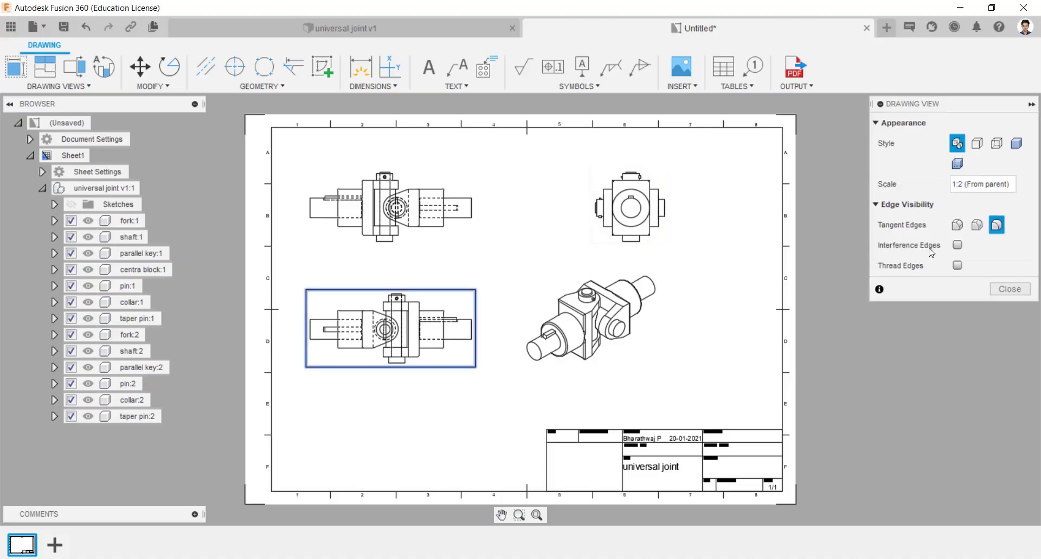
left_click(977, 143)
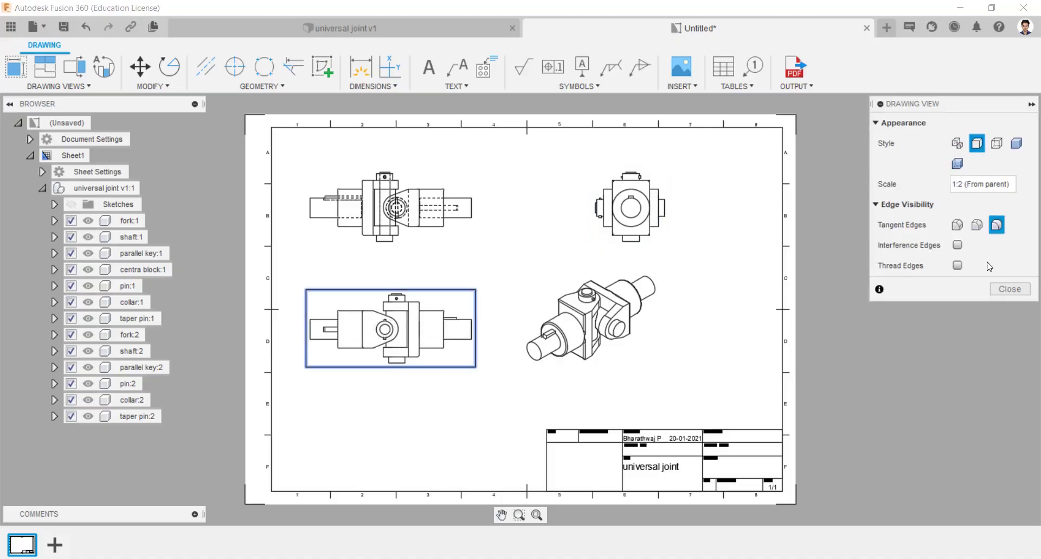
left_click(1004, 291)
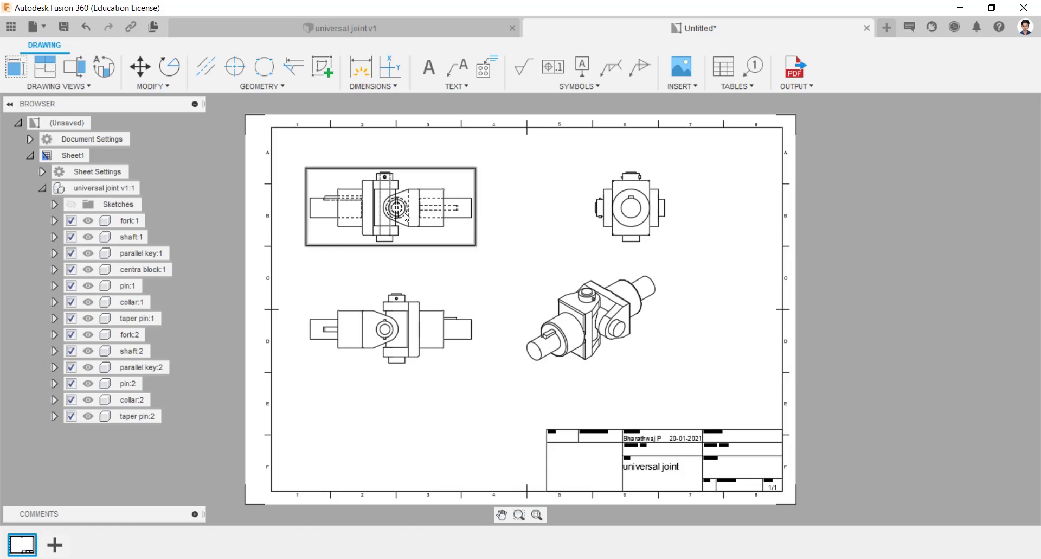
In the lower projected view, dimension the left fork hub's diameter and the right shaft's diameter
scroll(445, 360, "up", 1)
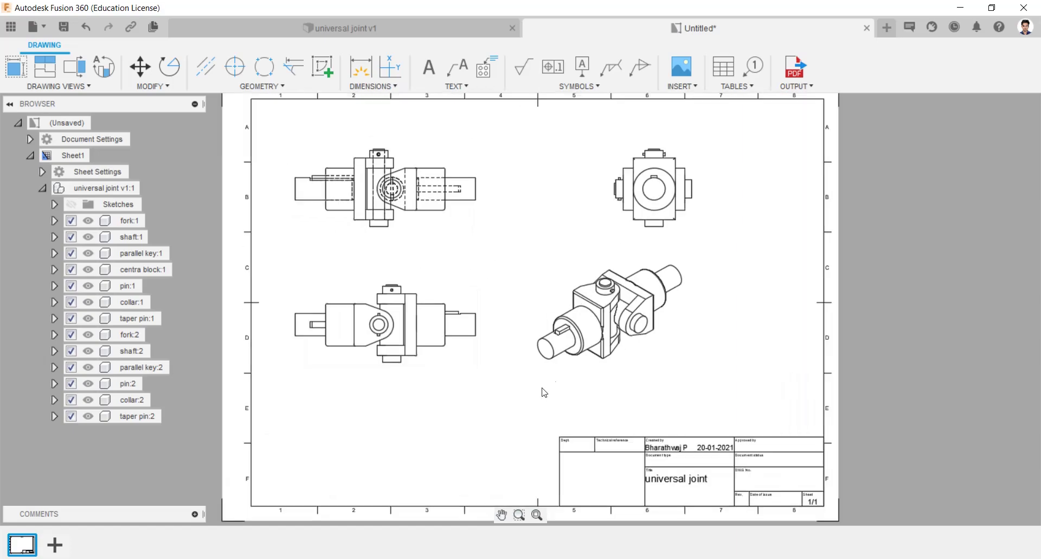
scroll(550, 375, "down", 1)
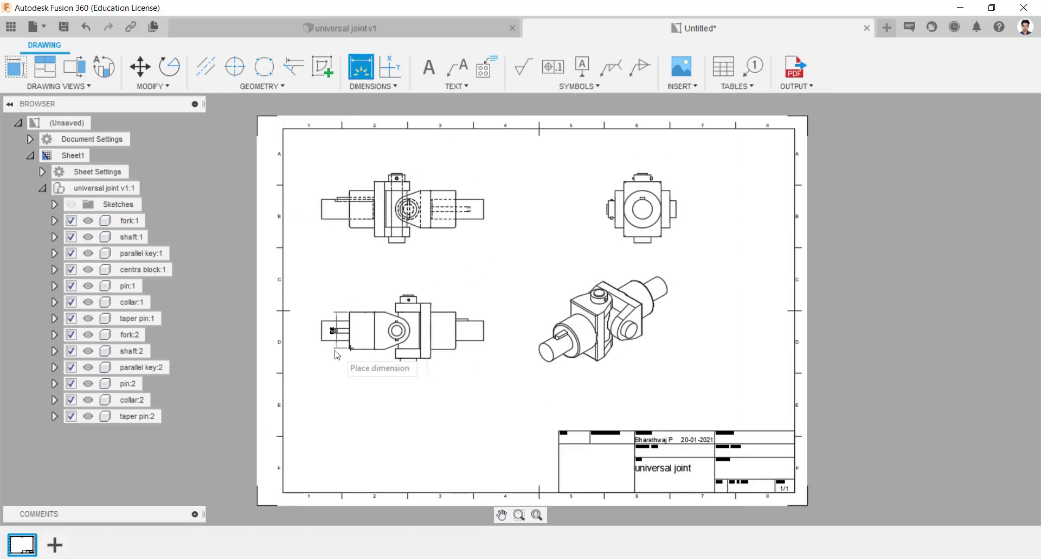
left_click(337, 355)
scroll(337, 355, "up", 5)
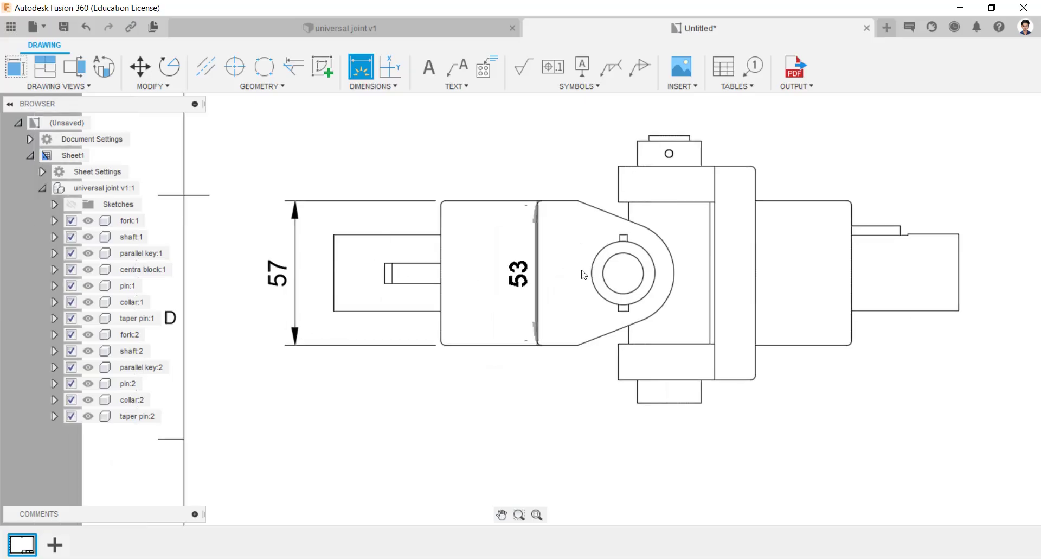
scroll(586, 269, "down", 2)
left_click(850, 246)
left_click(851, 299)
left_click(887, 278)
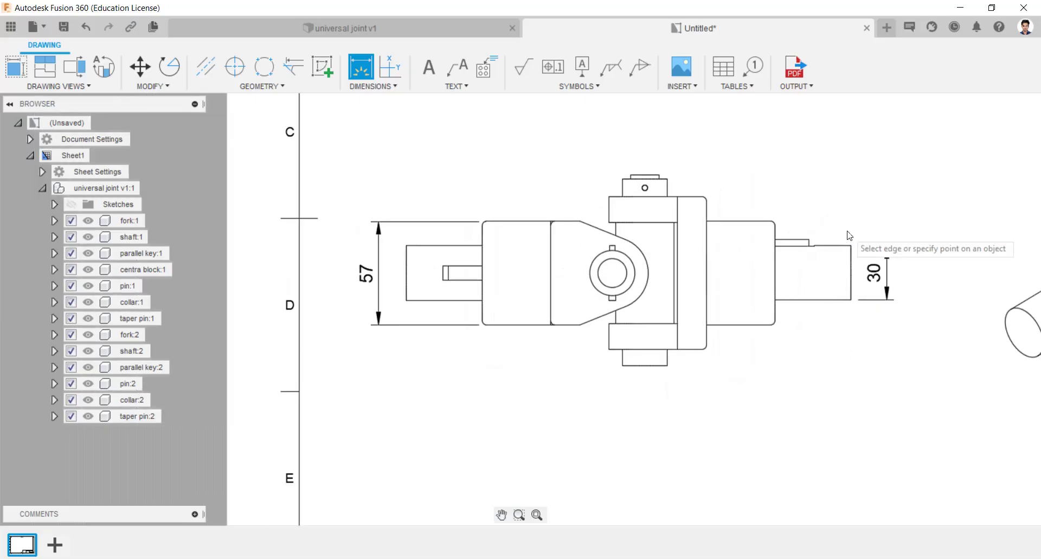
Dimension the right fork's overall height in the lower projected view, placed outside the shaft diameter dimension
scroll(830, 244, "up", 3)
scroll(597, 228, "down", 2)
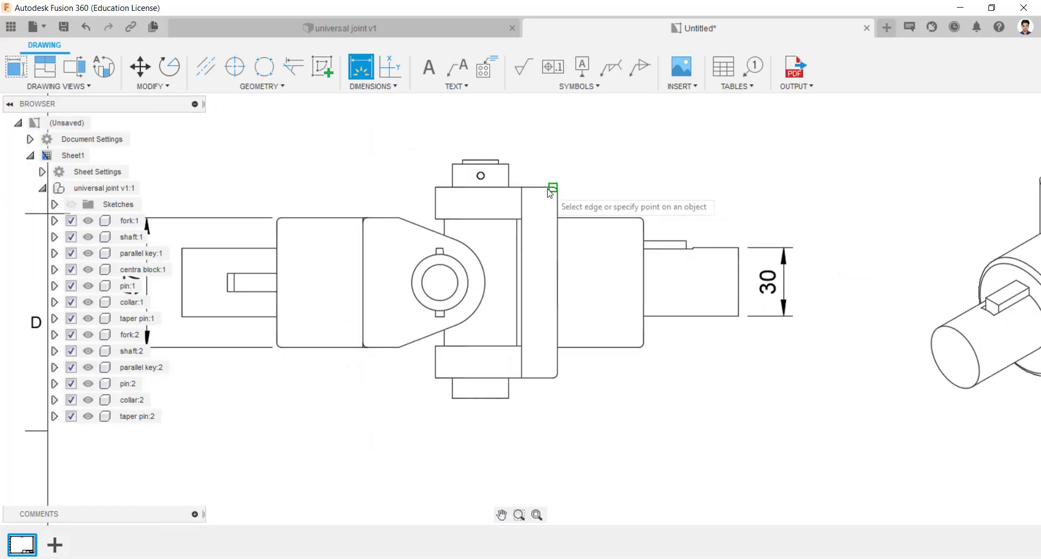
left_click(550, 191)
left_click(554, 376)
left_click(808, 282)
scroll(475, 181, "down", 3)
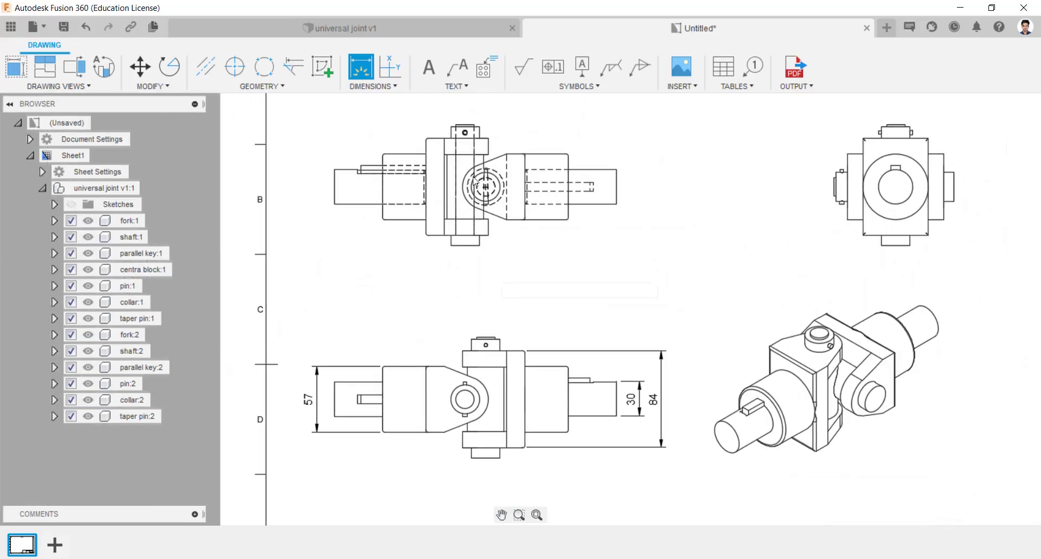
Dimension the width of the vertical pin's head below the front view
scroll(470, 187, "up", 2)
left_click(448, 265)
left_click(488, 265)
left_click(485, 299)
scroll(485, 295, "down", 3)
Dimension the pin's diameter and the collar's height at the upper end of the front view
scroll(479, 193, "up", 5)
left_click(441, 192)
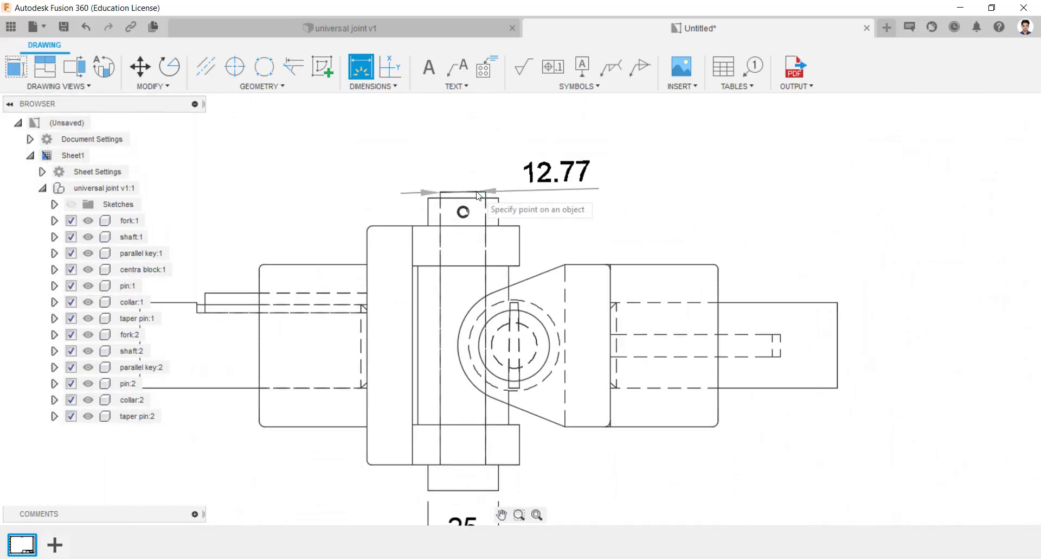
left_click(486, 192)
left_click(485, 158)
left_click(498, 198)
left_click(499, 226)
left_click(554, 230)
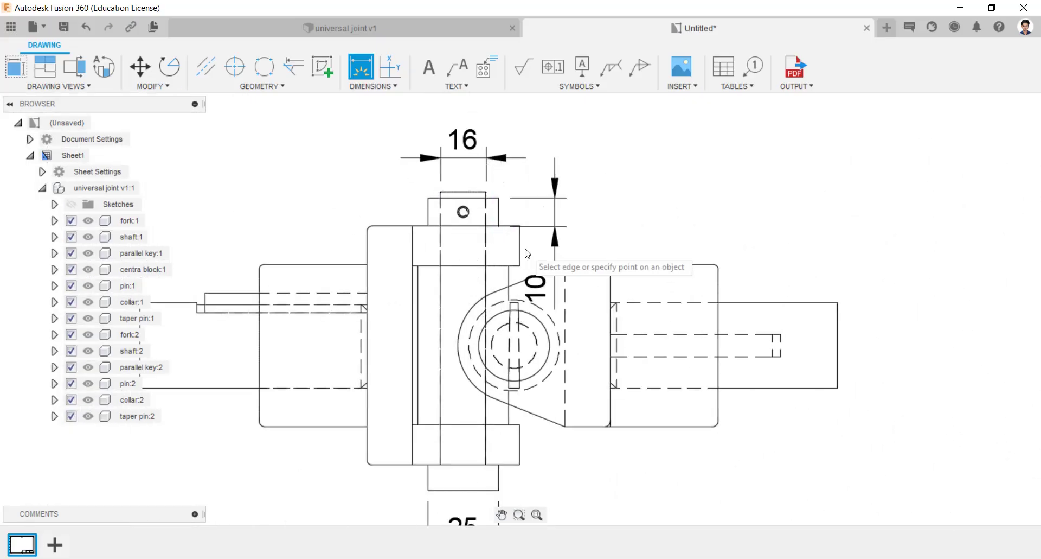
Dimension the thickness of the fork's upper arm in the lower projected view
scroll(525, 249, "down", 4)
scroll(583, 450, "up", 3)
left_click(437, 312)
left_click(438, 337)
left_click(421, 327)
scroll(484, 289, "down", 3)
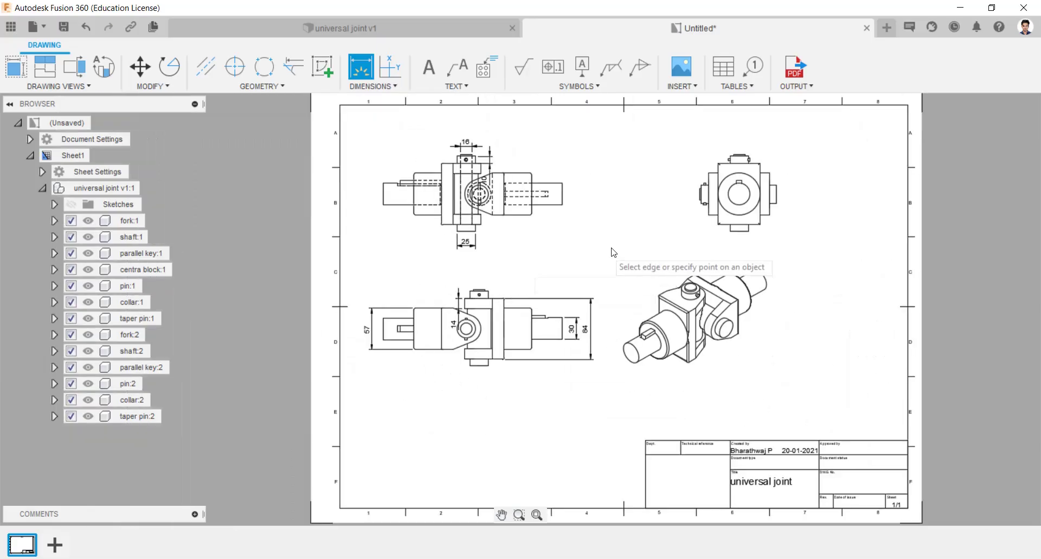
In the side view, dimension the small and large ends of the taper pin on either side of the upper collar
scroll(754, 175, "up", 3)
scroll(703, 148, "up", 3)
left_click(711, 139)
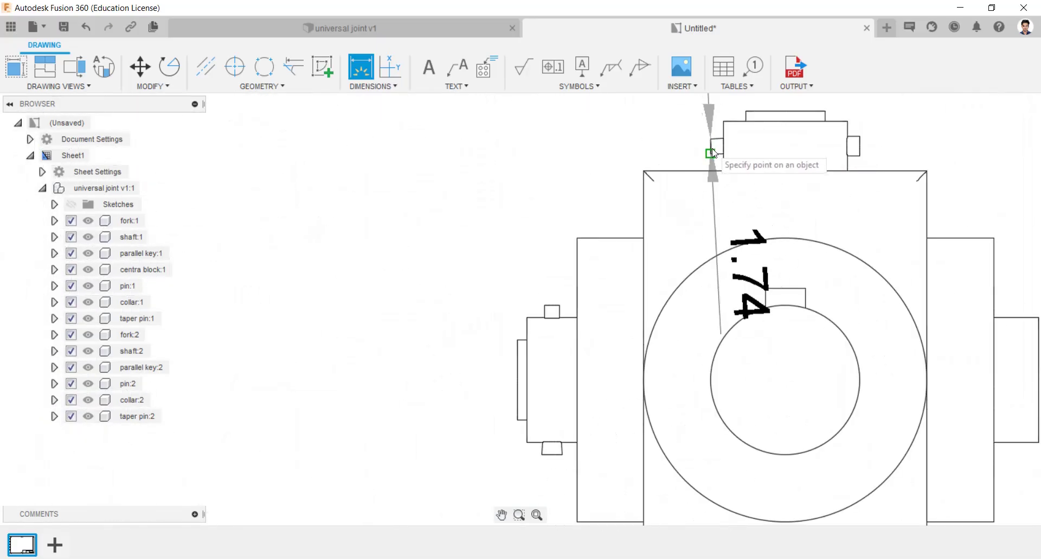
left_click(711, 154)
left_click(691, 148)
left_click(860, 136)
left_click(860, 155)
left_click(914, 156)
scroll(895, 162, "down", 3)
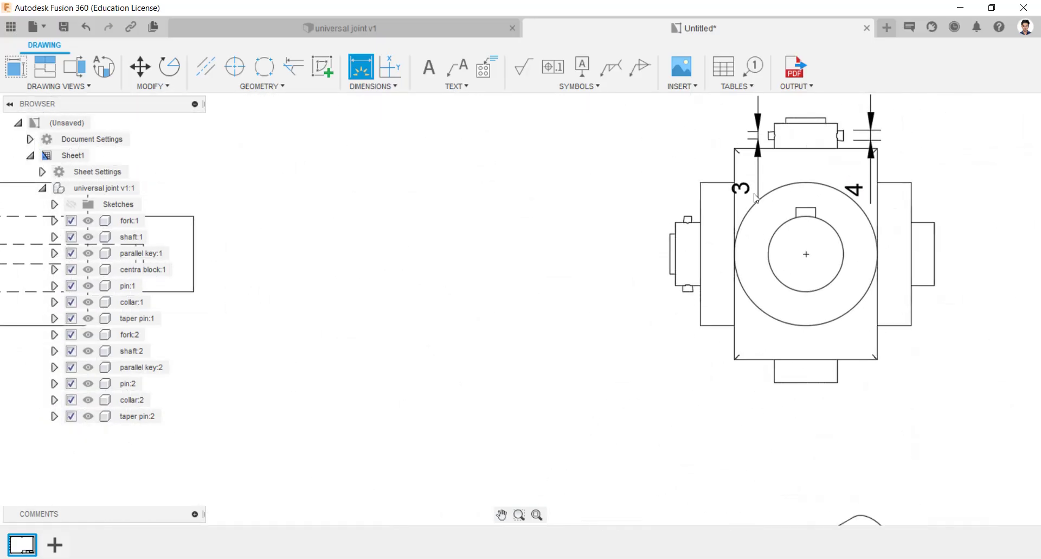
Reposition the taper pin's two end dimensions so their values sit clear of the side view's outline
key("Escape")
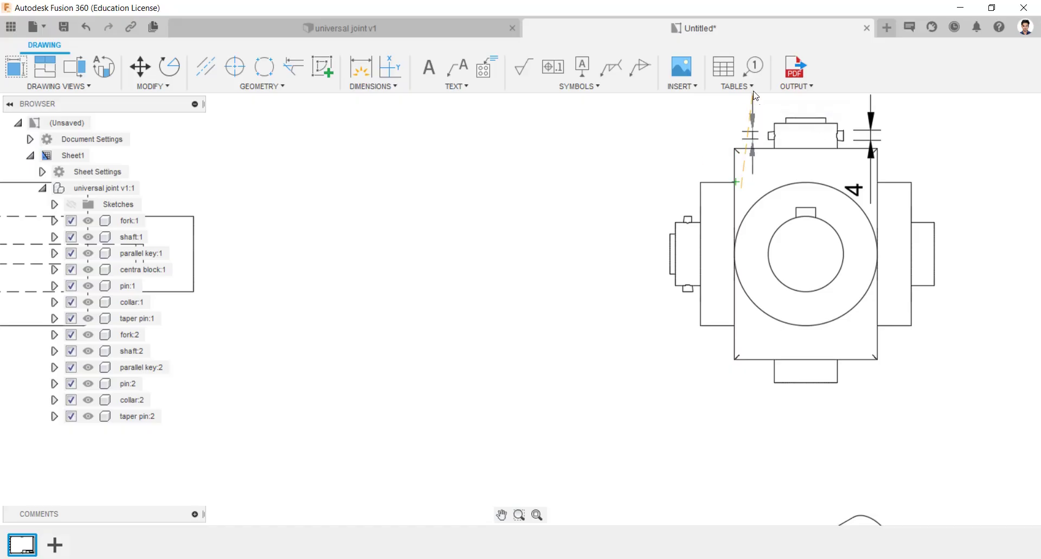
left_click(673, 127)
scroll(659, 199, "down", 2)
scroll(659, 199, "down", 3)
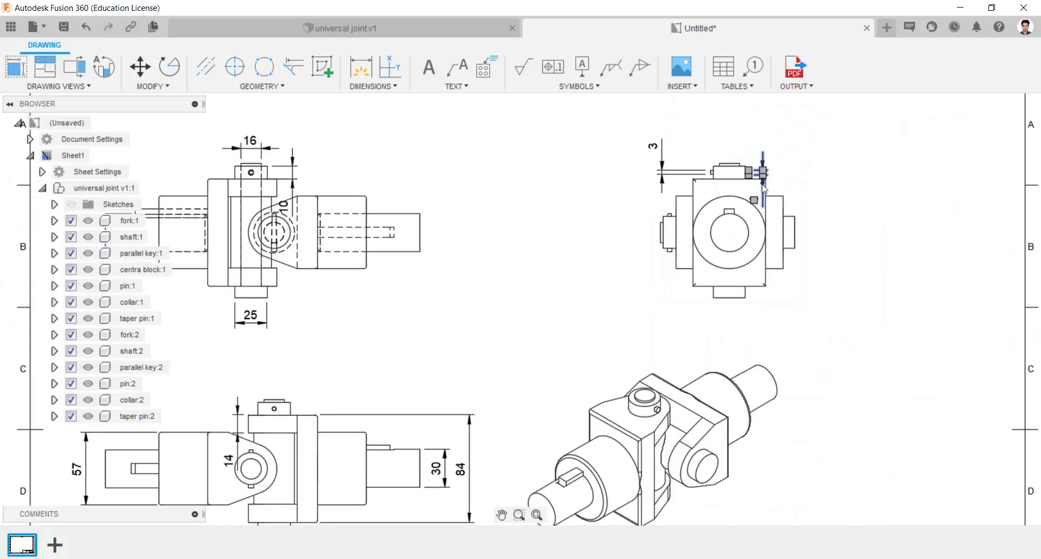
Move the fork arm thickness dimension so its value sits above the lower projected view, just left of the pin
scroll(465, 310, "up", 5)
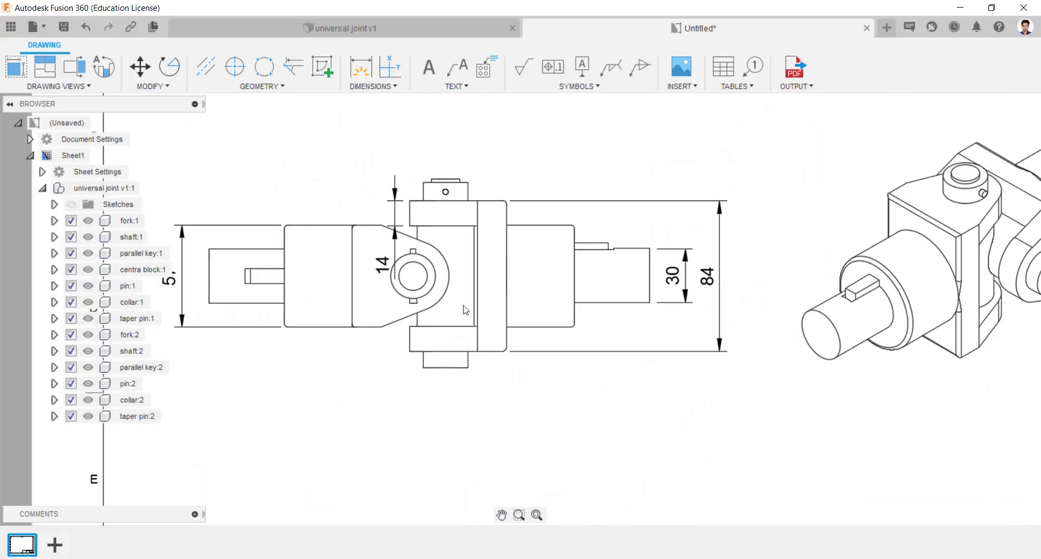
left_click(388, 263)
left_click(394, 264)
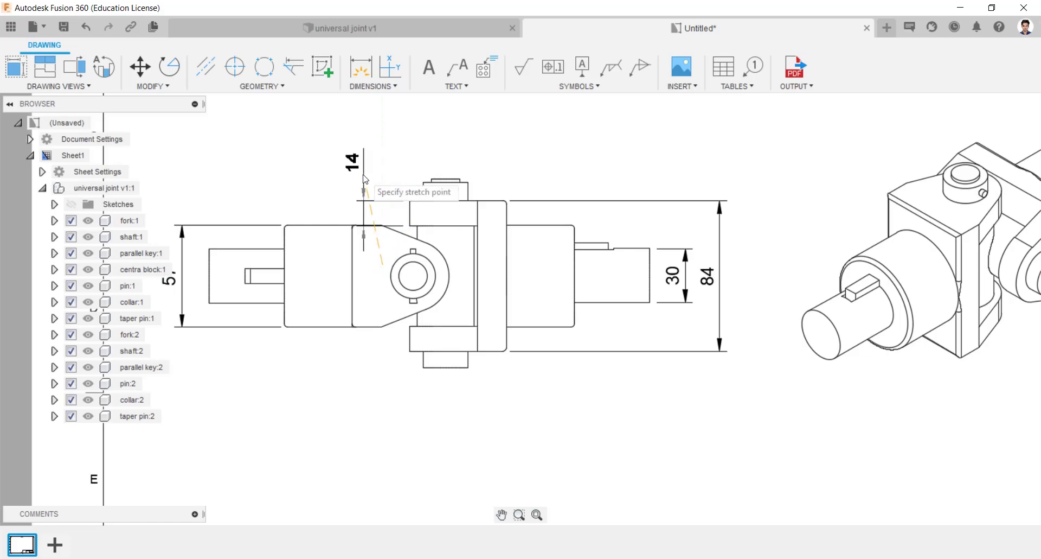
left_click(364, 161)
left_click(364, 161)
left_click_drag(404, 162, 404, 162)
scroll(404, 163, "down", 3)
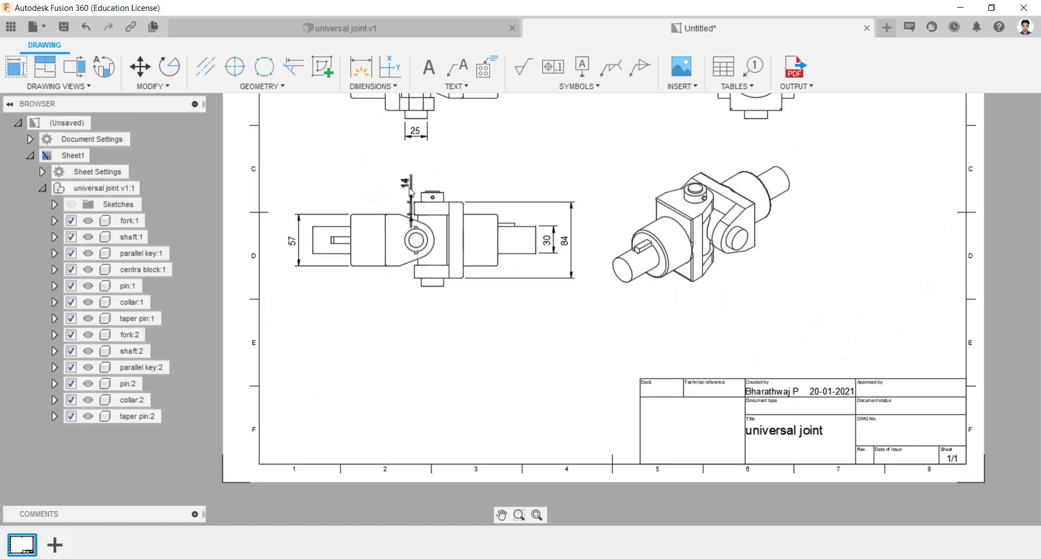
scroll(413, 193, "down", 3)
scroll(544, 220, "up", 2)
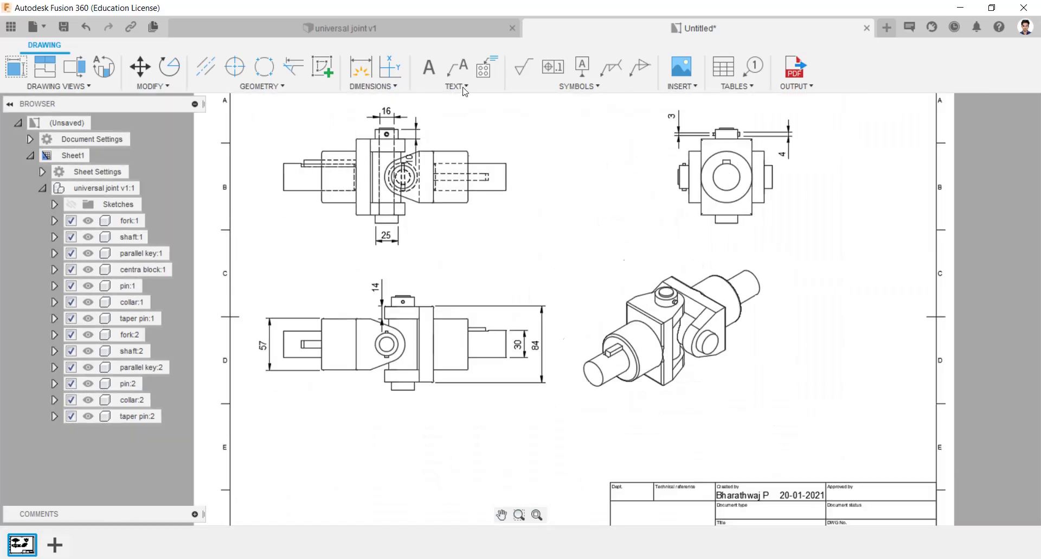
scroll(332, 151, "up", 1)
scroll(748, 318, "down", 2)
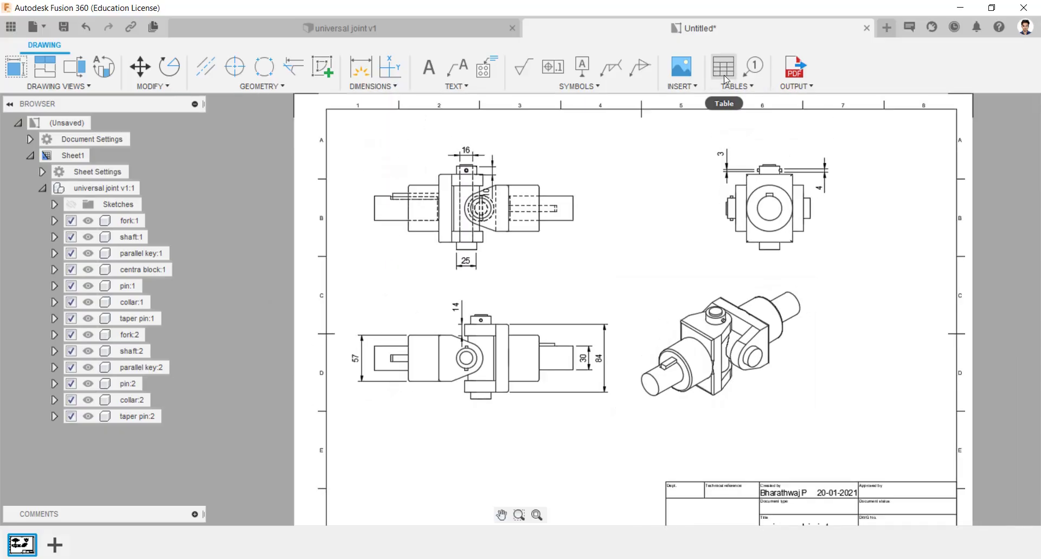
left_click(537, 514)
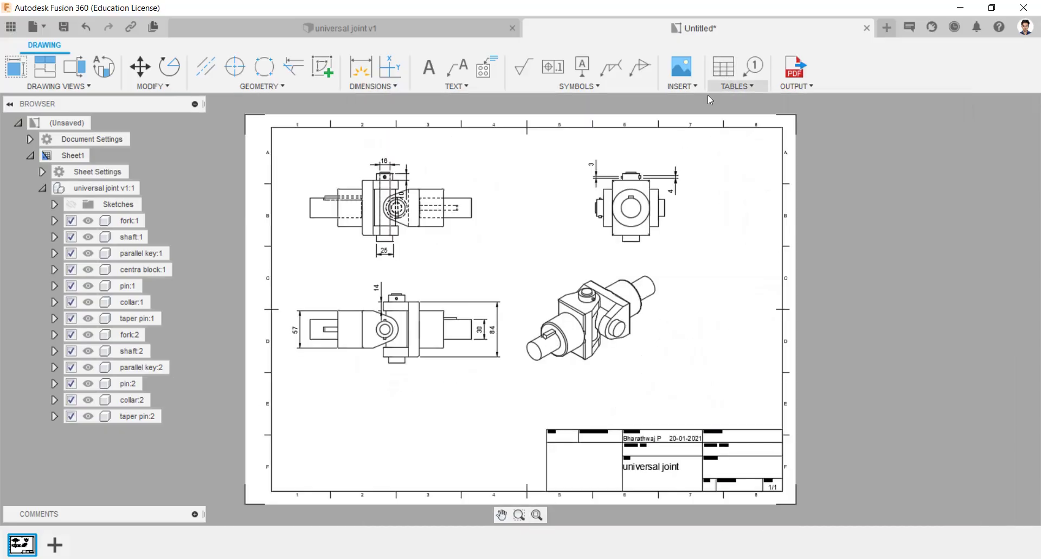
Insert an automatic first-level parts list in the sheet's lower-left corner and remove its Description column
left_click(723, 67)
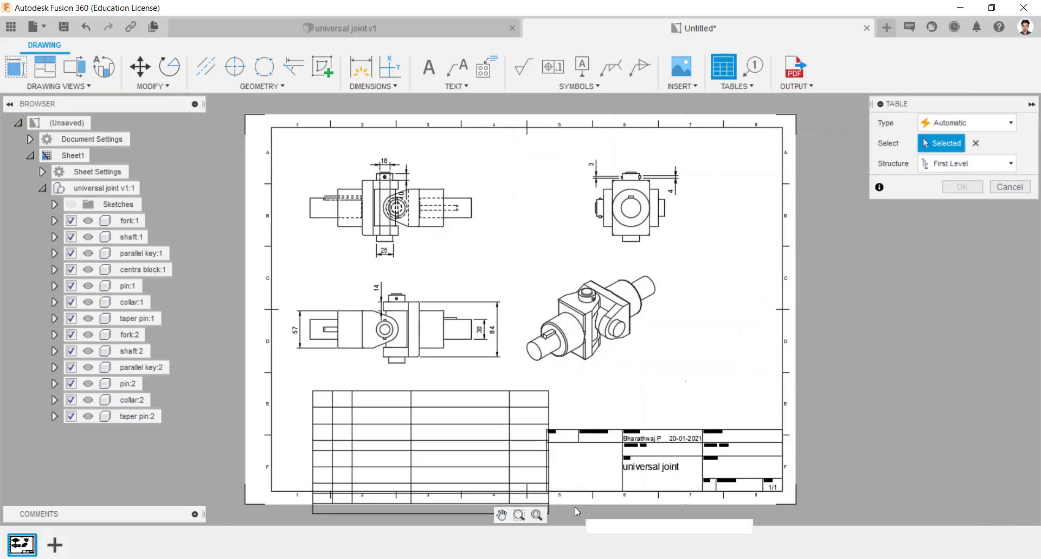
left_click(307, 494)
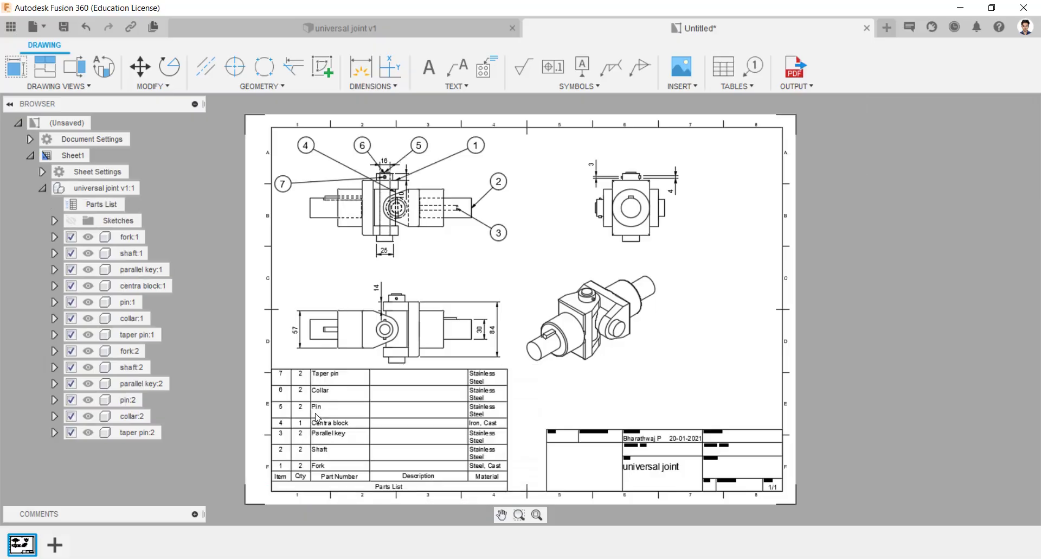
double_click(481, 458)
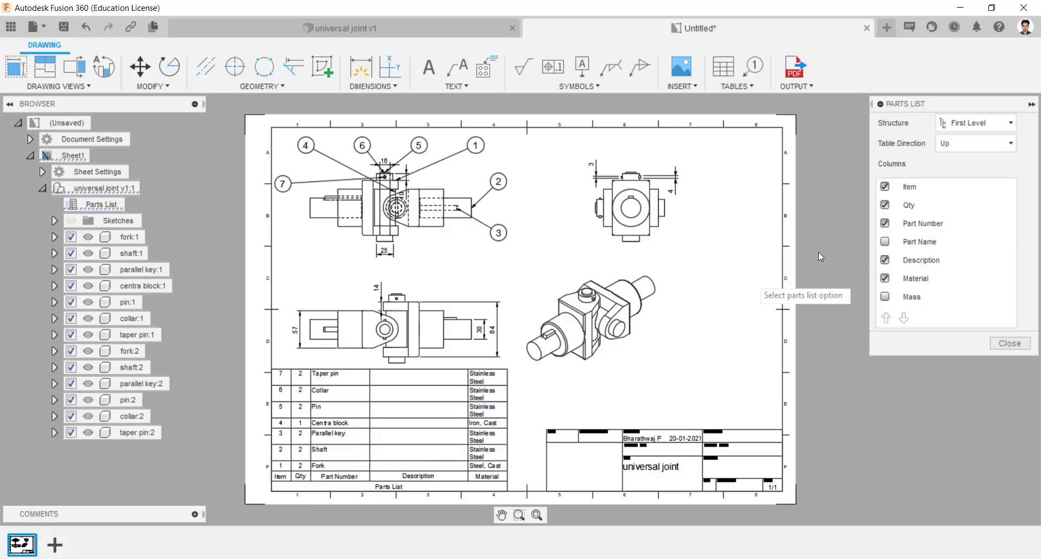
left_click(886, 265)
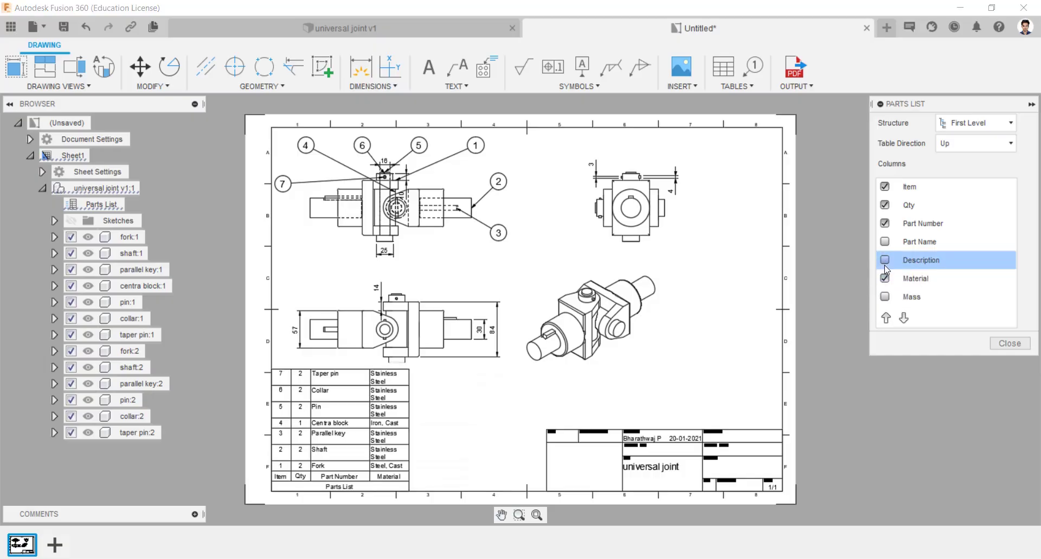
left_click(1007, 345)
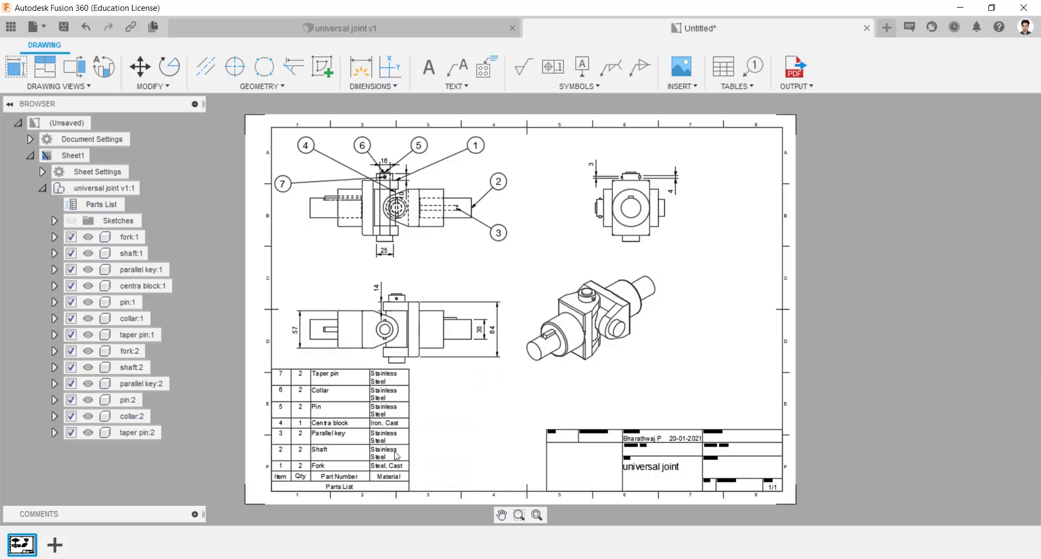
Move the parts list rightwards to the area beneath the lower projected view, closer to the title block
left_click(391, 450)
left_click_drag(373, 428, 457, 431)
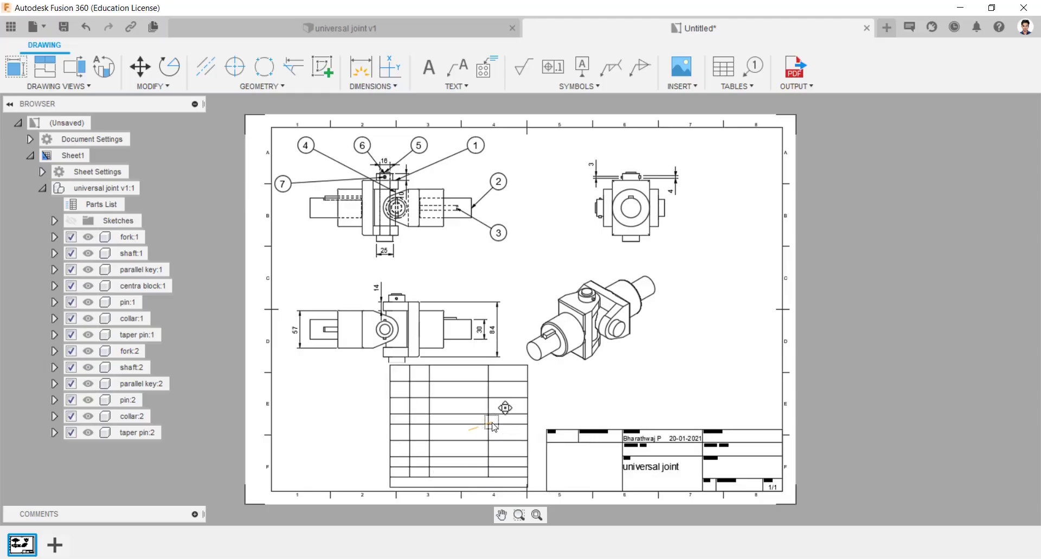
left_click(494, 427)
key("Escape")
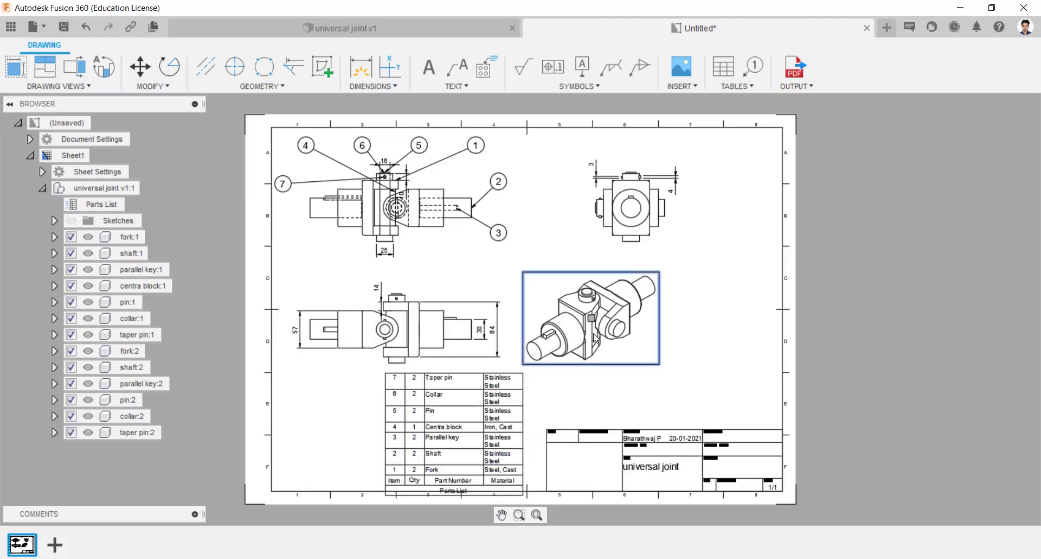
Shift the isometric view to the right so it sits above the title block
scroll(844, 280, "down", 3)
scroll(668, 364, "up", 4)
left_click_drag(659, 280, 705, 289)
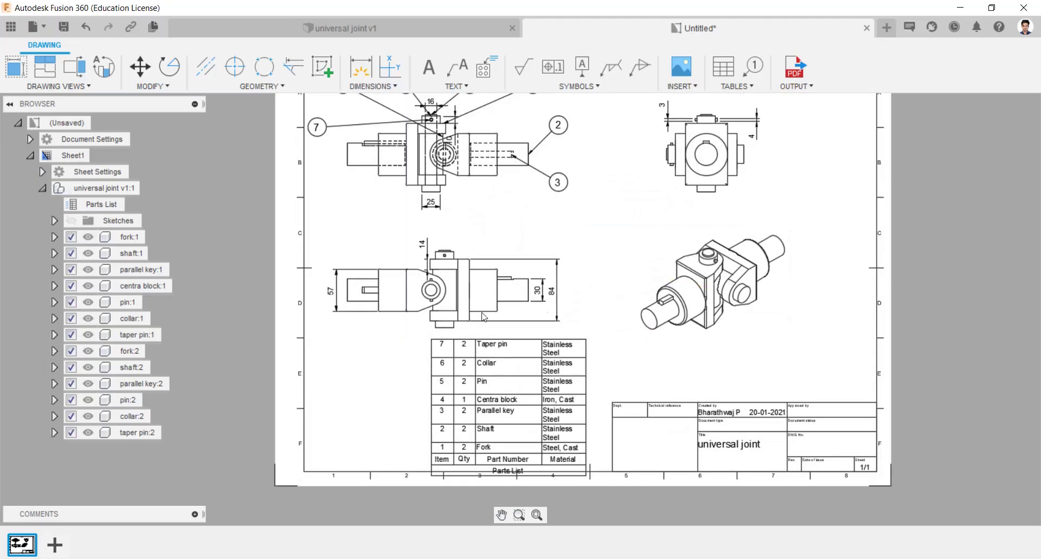
Raise the lower projected view slightly and reposition the parts list inside the border, next to the title block
left_click_drag(466, 296, 469, 276)
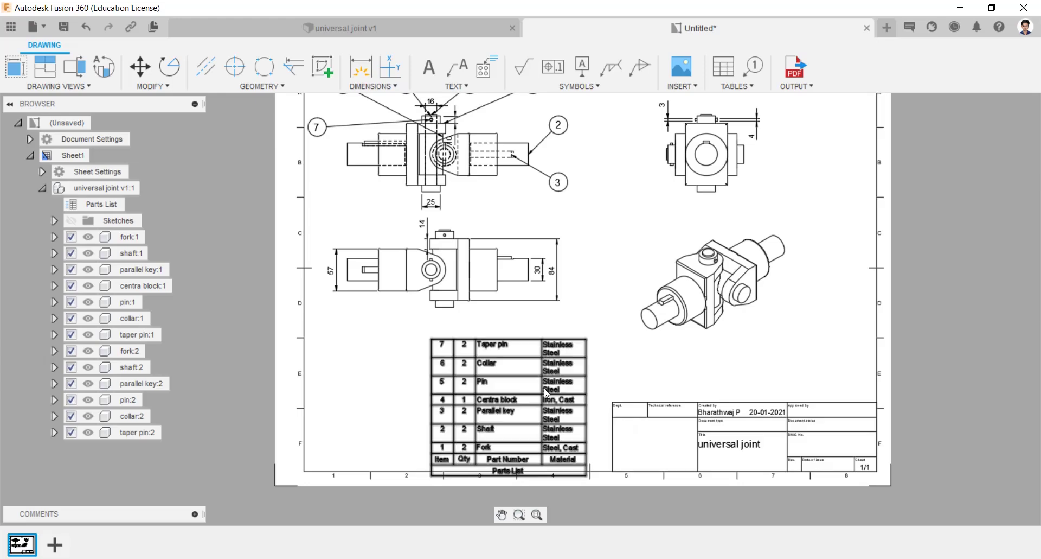
left_click_drag(545, 389, 560, 381)
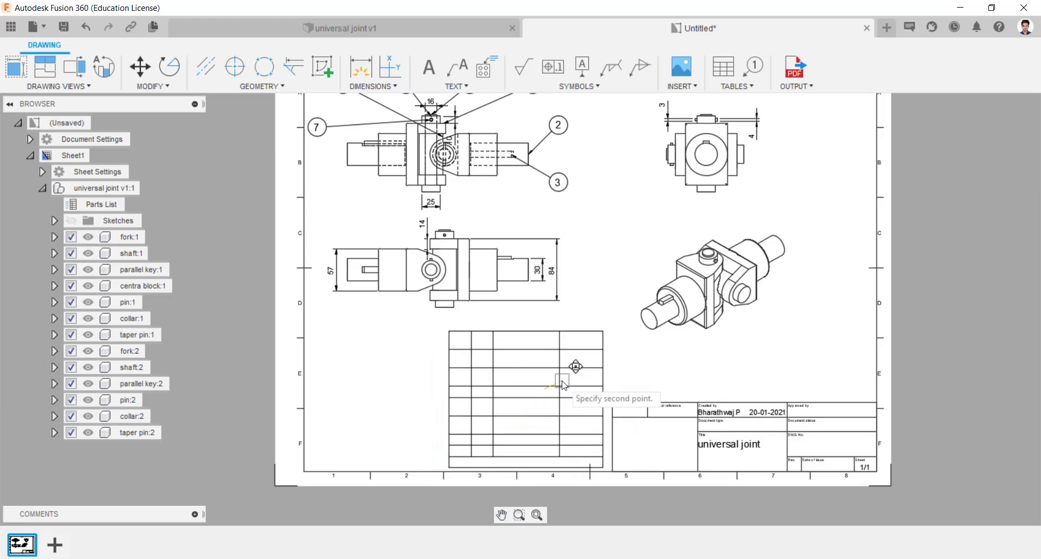
left_click(561, 367)
Fill in the title block's department as mechanical and finish editing its properties
double_click(717, 441)
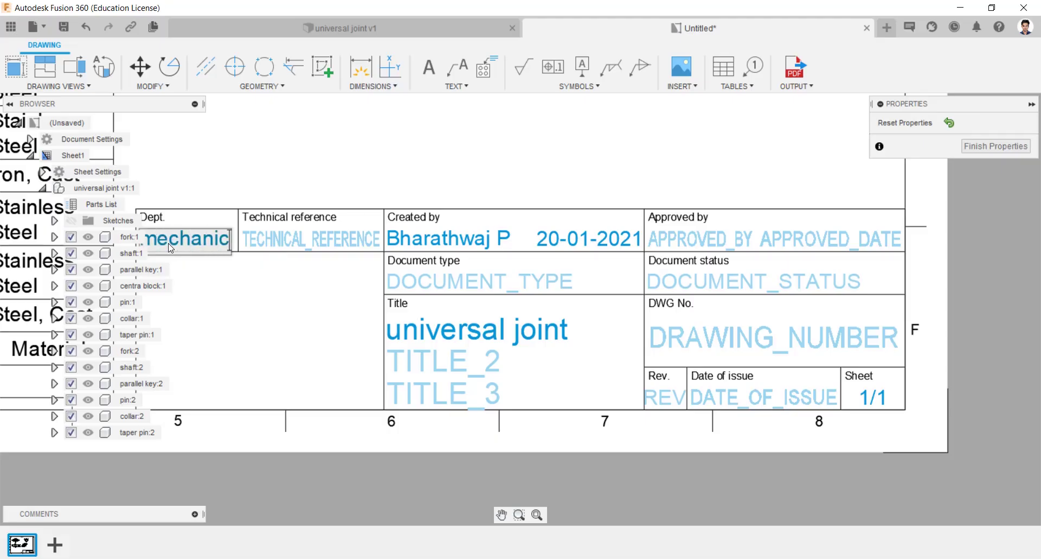
key("Return")
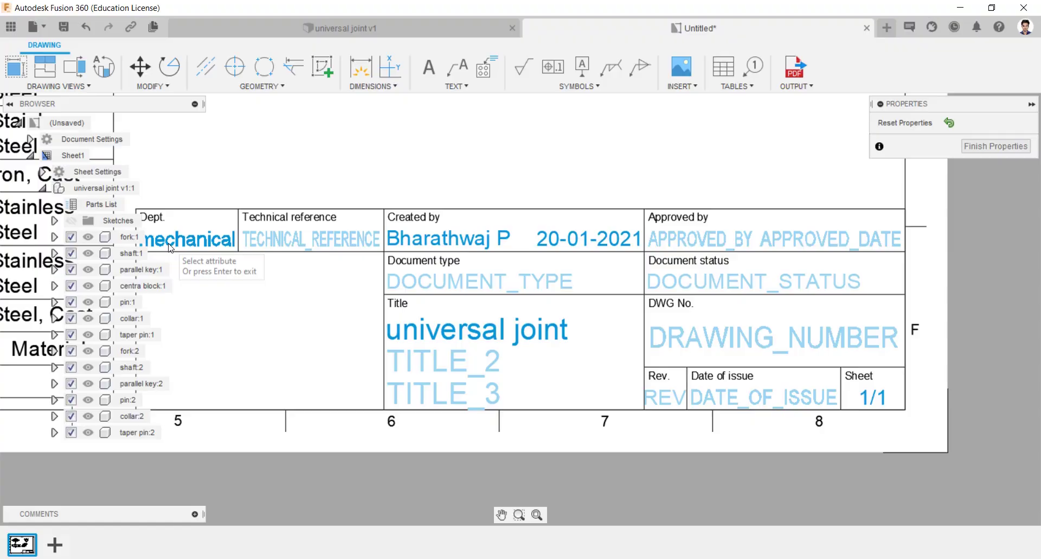
left_click(276, 242)
left_click(461, 263)
left_click(683, 240)
left_click(680, 298)
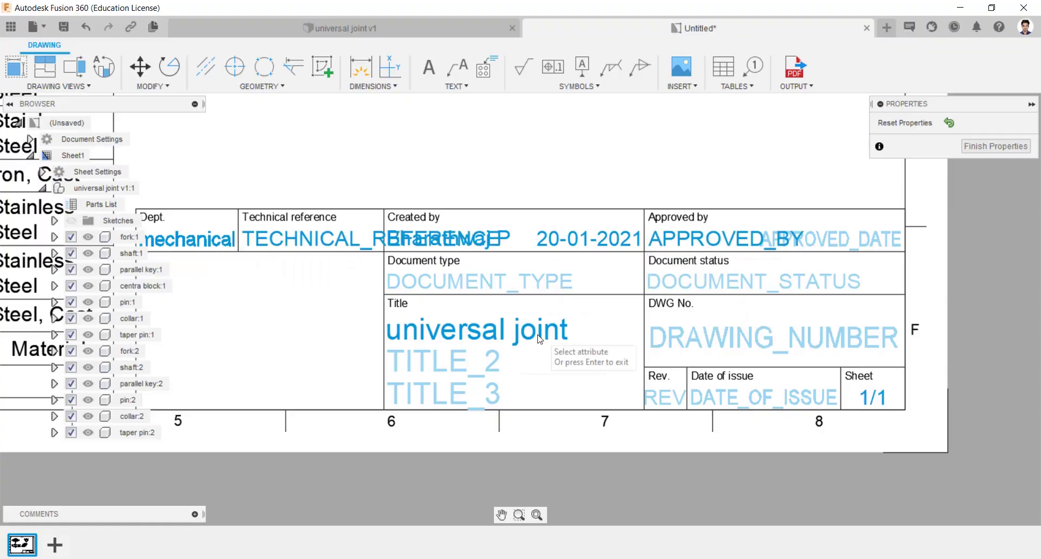
left_click(478, 335)
scroll(814, 212, "down", 2)
left_click(977, 151)
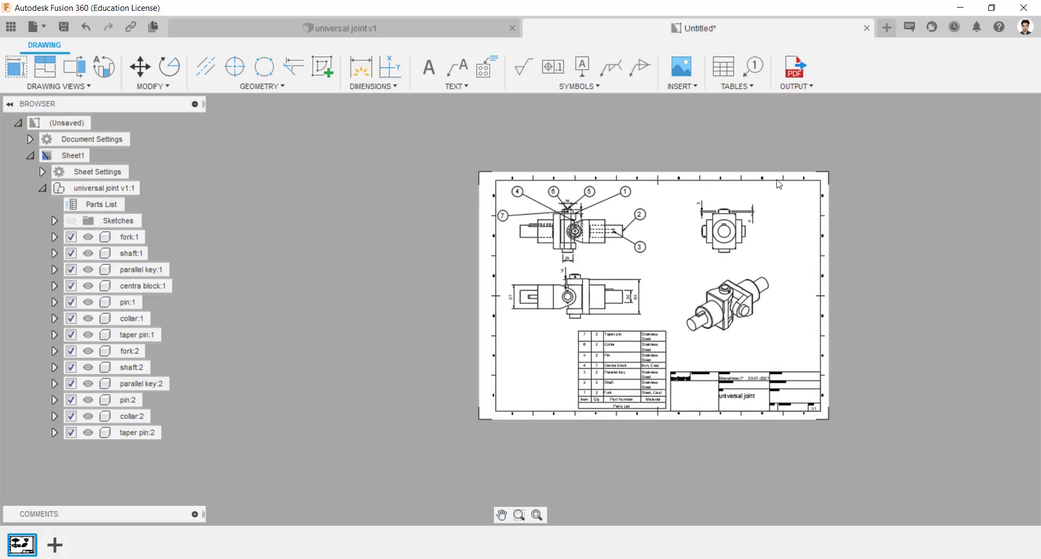
Export the drawing as a PDF named universal joint in the FLANGE COUPLING_files folder
left_click(795, 74)
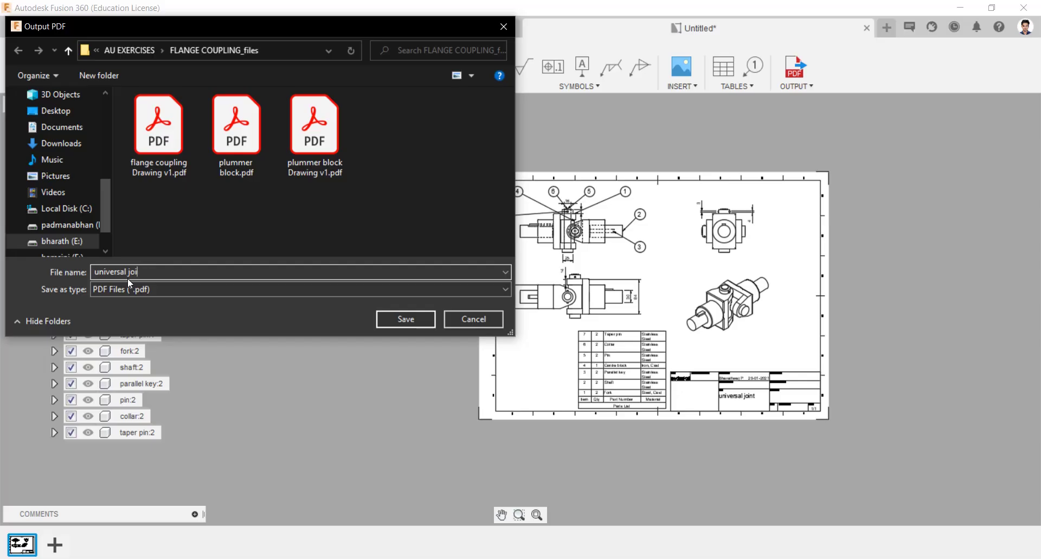
key("Return")
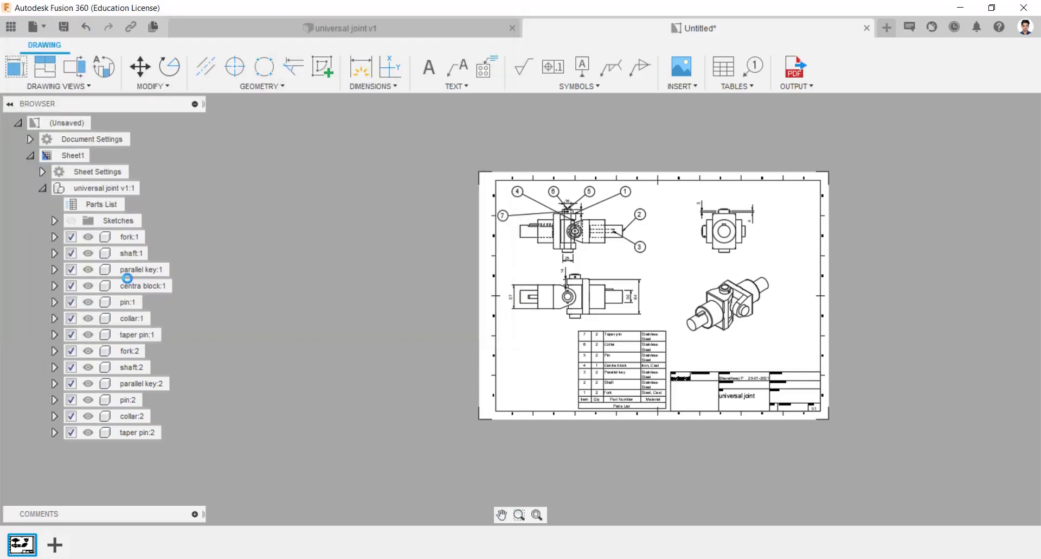